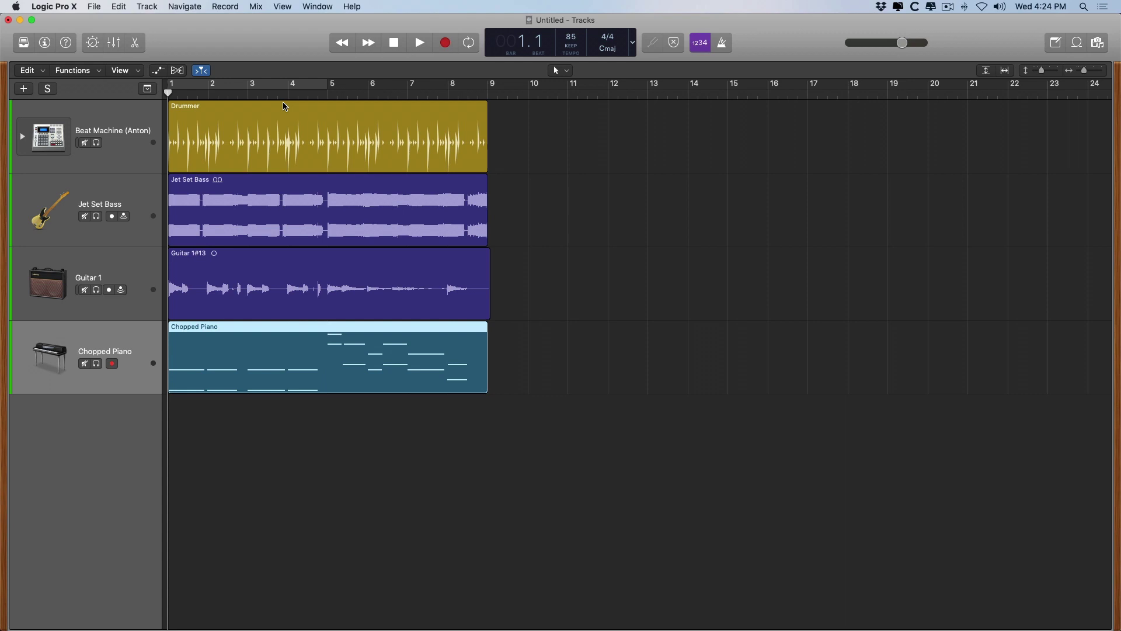
- Test the Chopped Piano track's mute and solo, then leave it soloed and record-armed
{"action": "left_click", "coordinate": [97, 364]}
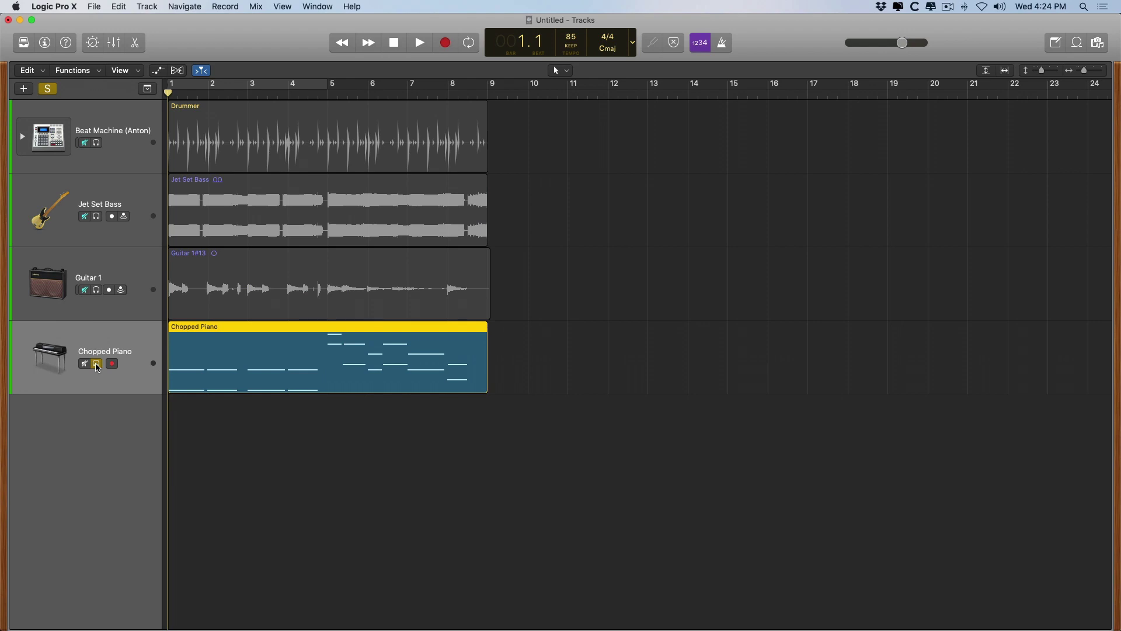
{"action": "left_click", "coordinate": [97, 364]}
{"action": "left_click", "coordinate": [84, 364]}
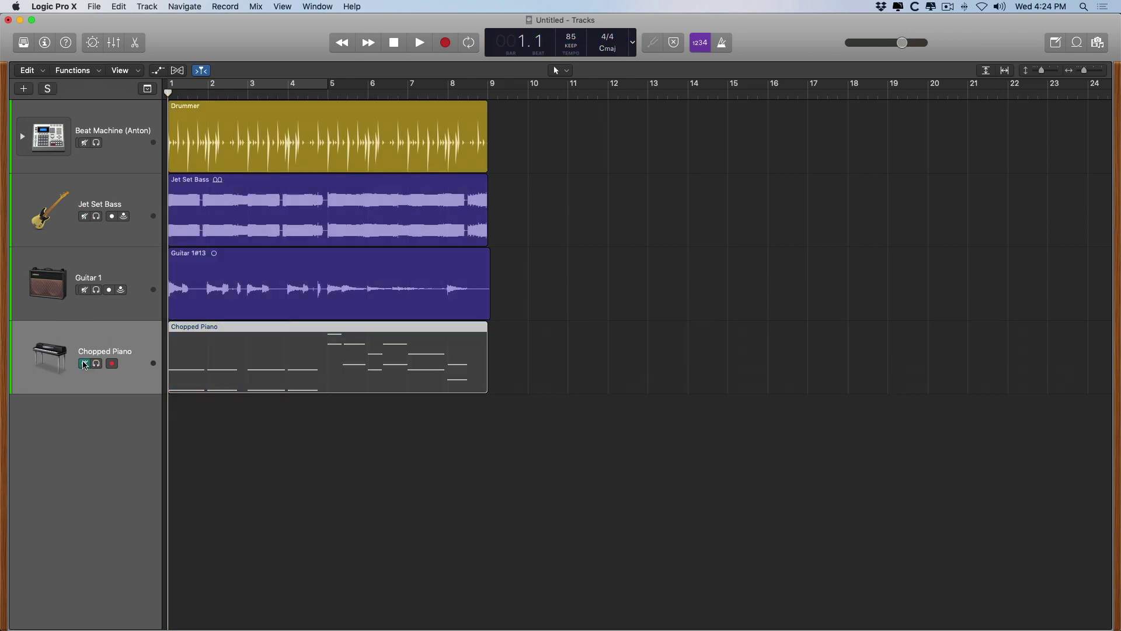
{"action": "left_click", "coordinate": [84, 363]}
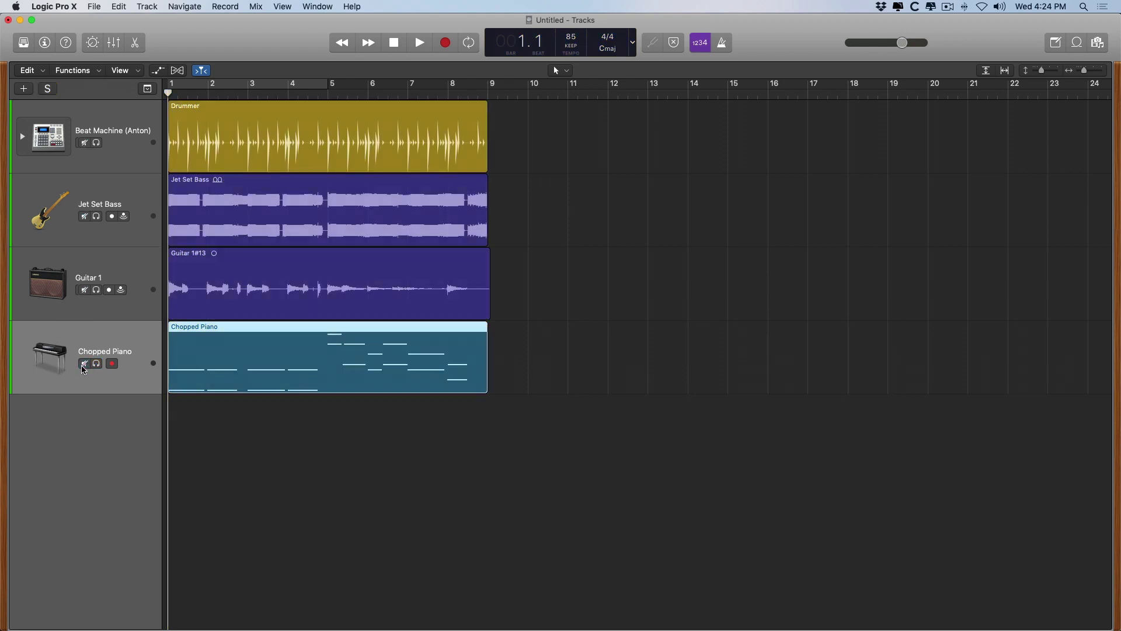
{"action": "left_click", "coordinate": [97, 363]}
{"action": "left_click", "coordinate": [111, 364]}
- Solo the Beat Machine drums during playback, stop at bar 6, and select the piano region
{"action": "key", "text": "space"}
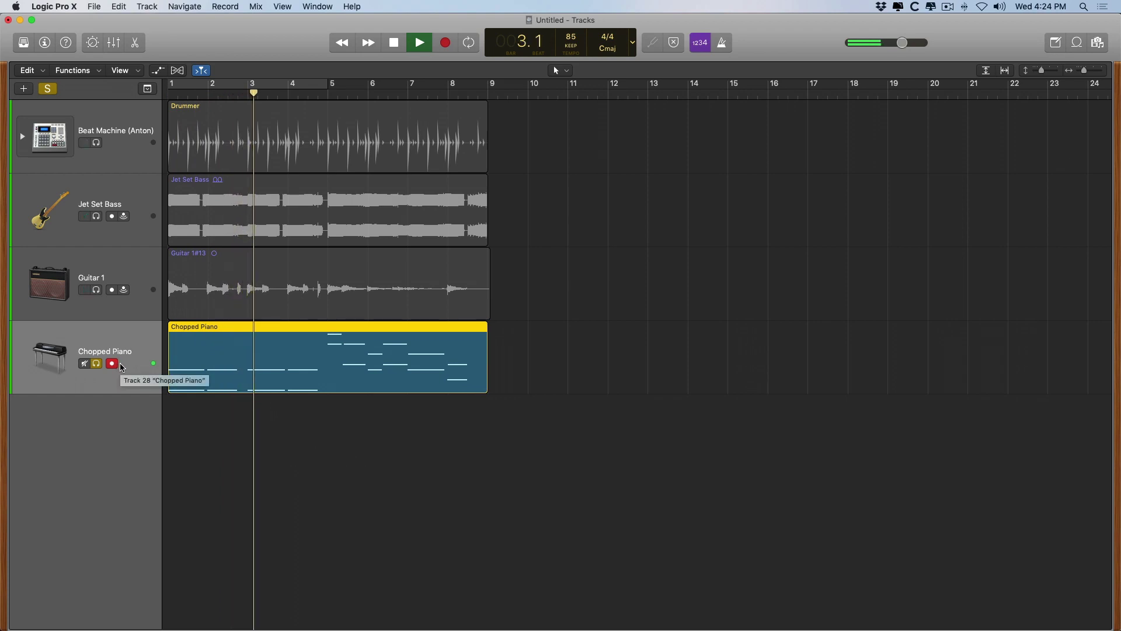
{"action": "left_click", "coordinate": [96, 142]}
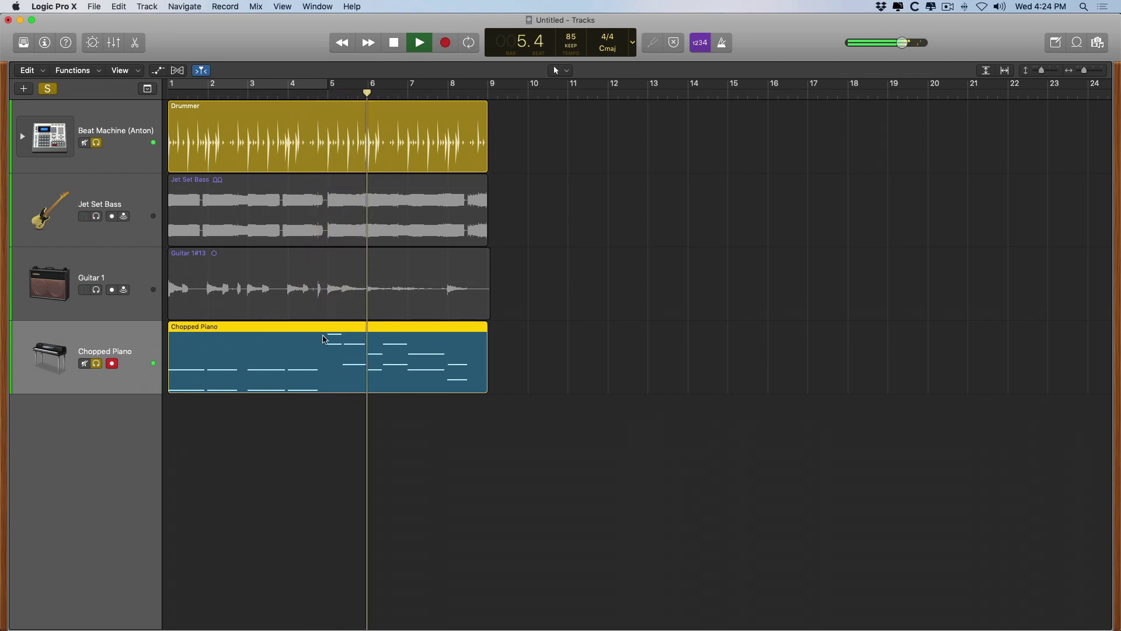
{"action": "key", "text": "space"}
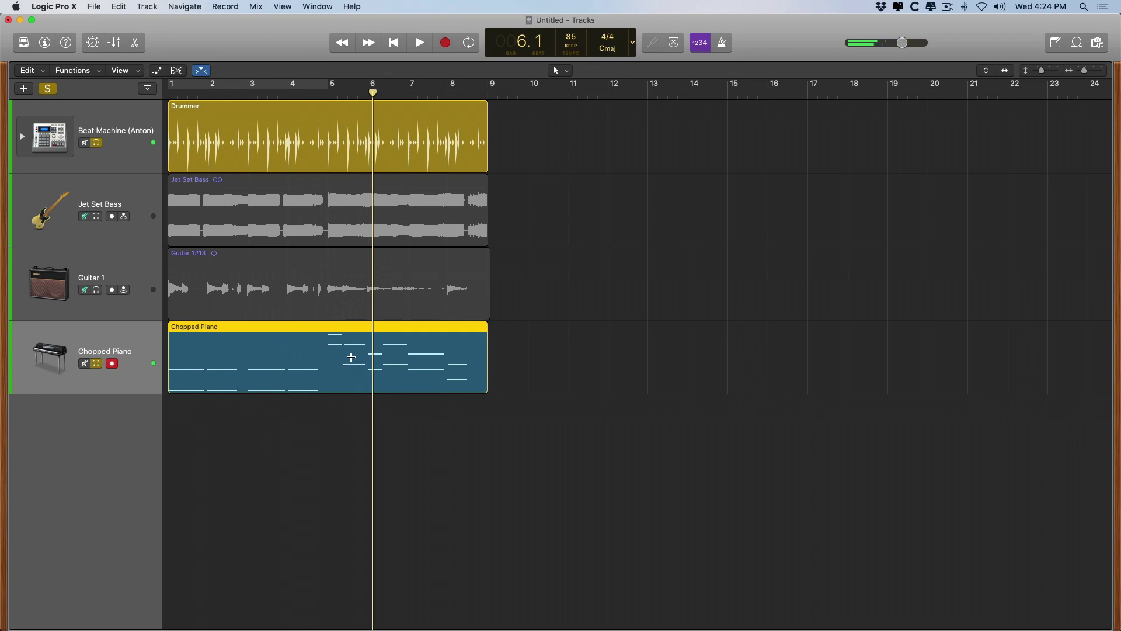
{"action": "left_click", "coordinate": [515, 336]}
{"action": "left_click", "coordinate": [461, 333]}
- Open the Chopped Piano region in the Piano Roll and zoom around the bar 1–2 notes
{"action": "left_click", "coordinate": [141, 45]}
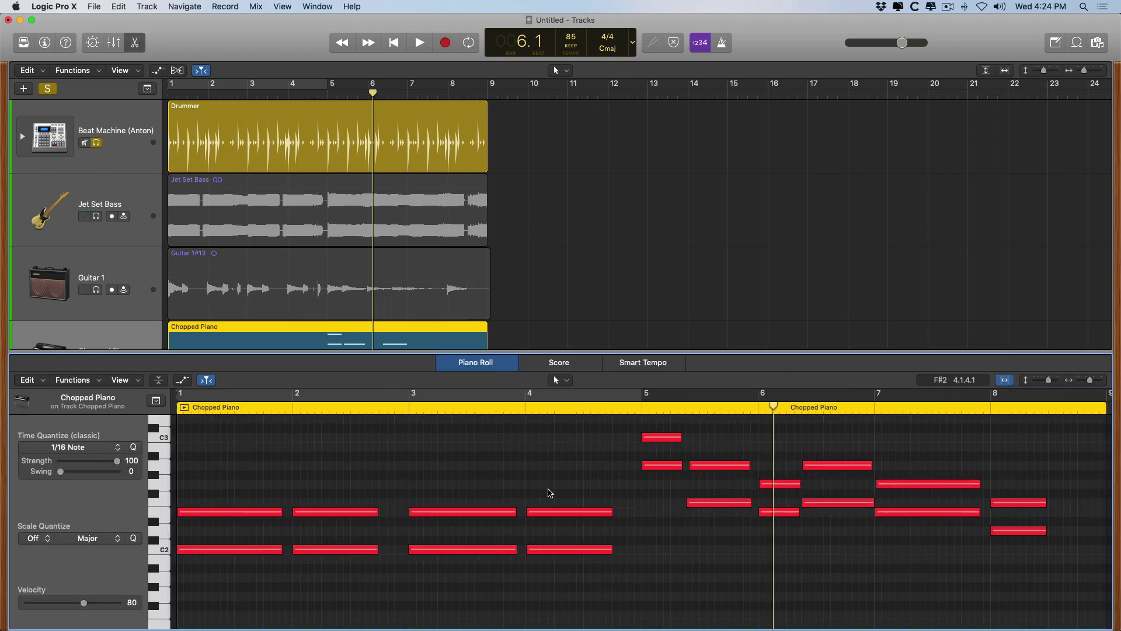
{"action": "scroll", "coordinate": [549, 490], "scroll_direction": "up", "scroll_amount": 1}
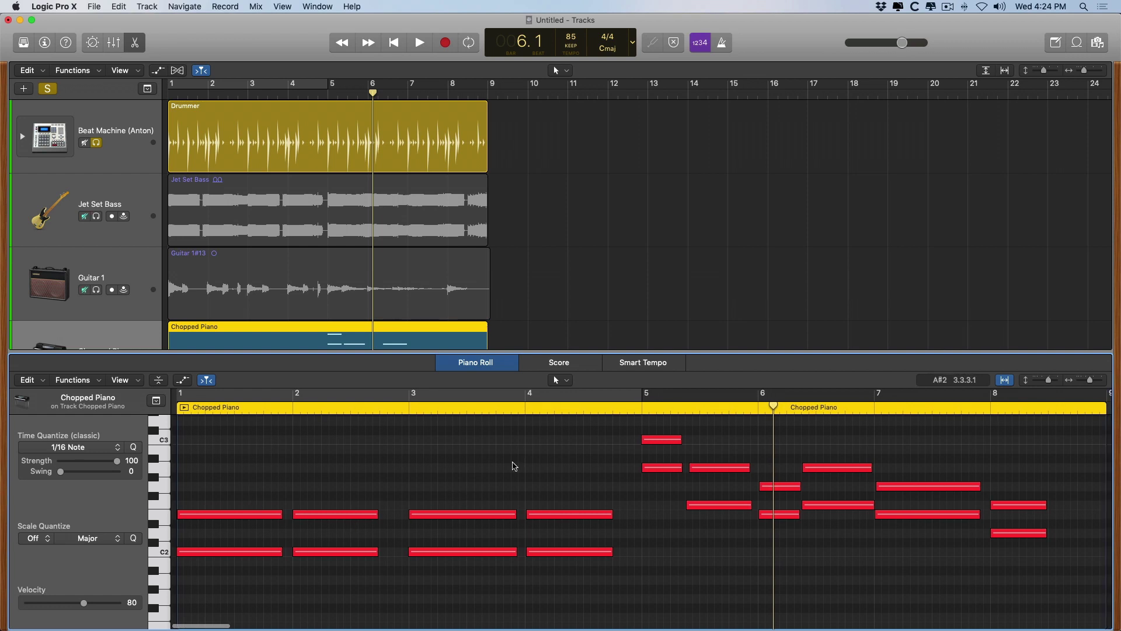
{"action": "left_click", "coordinate": [250, 551]}
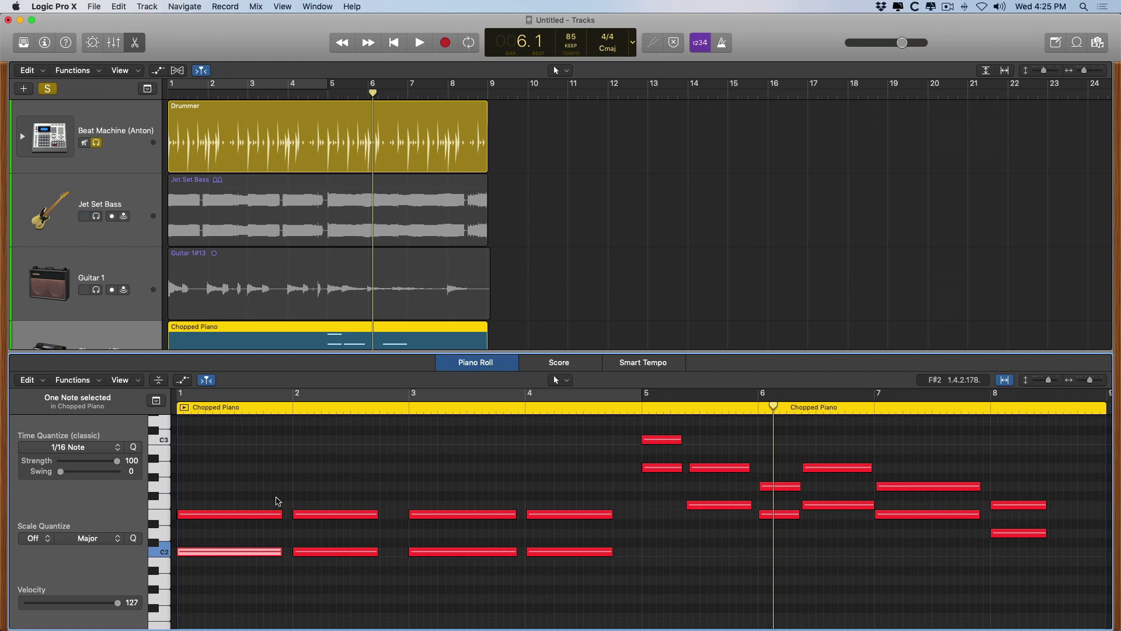
{"action": "left_click_drag", "start_coordinate": [278, 501], "coordinate": [324, 567]}
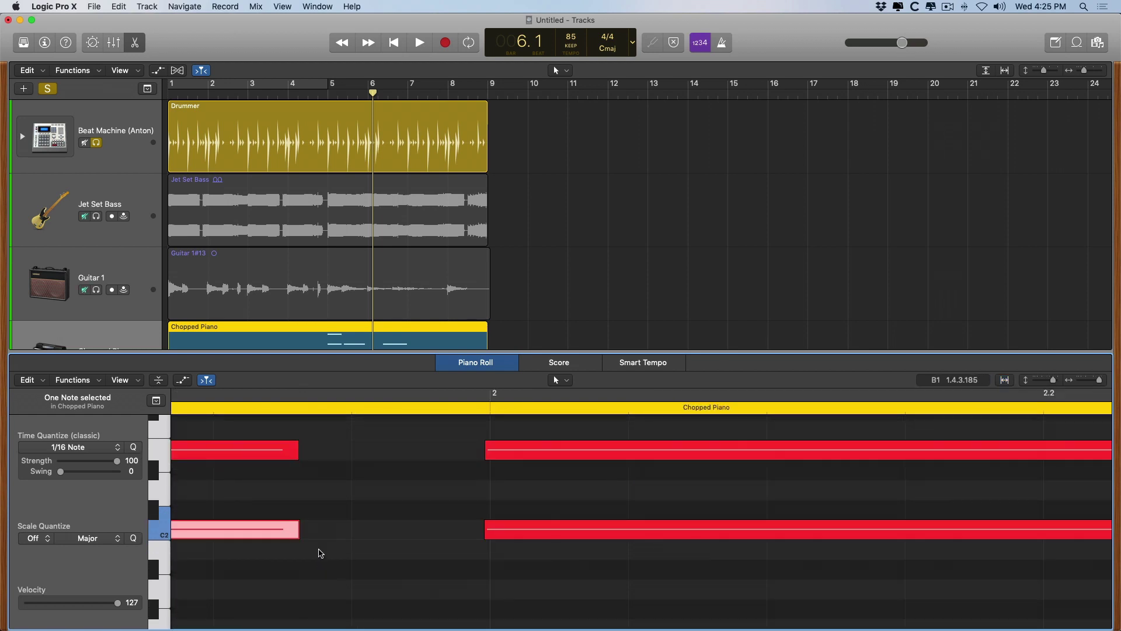
{"action": "left_click", "coordinate": [321, 548]}
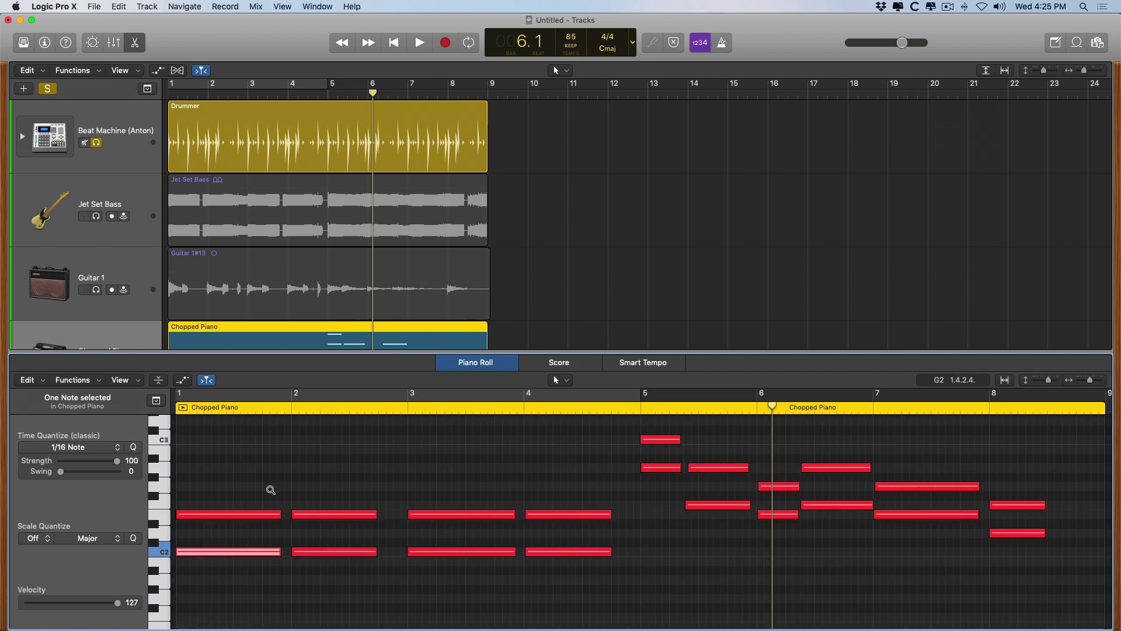
{"action": "left_click_drag", "start_coordinate": [270, 490], "coordinate": [328, 566]}
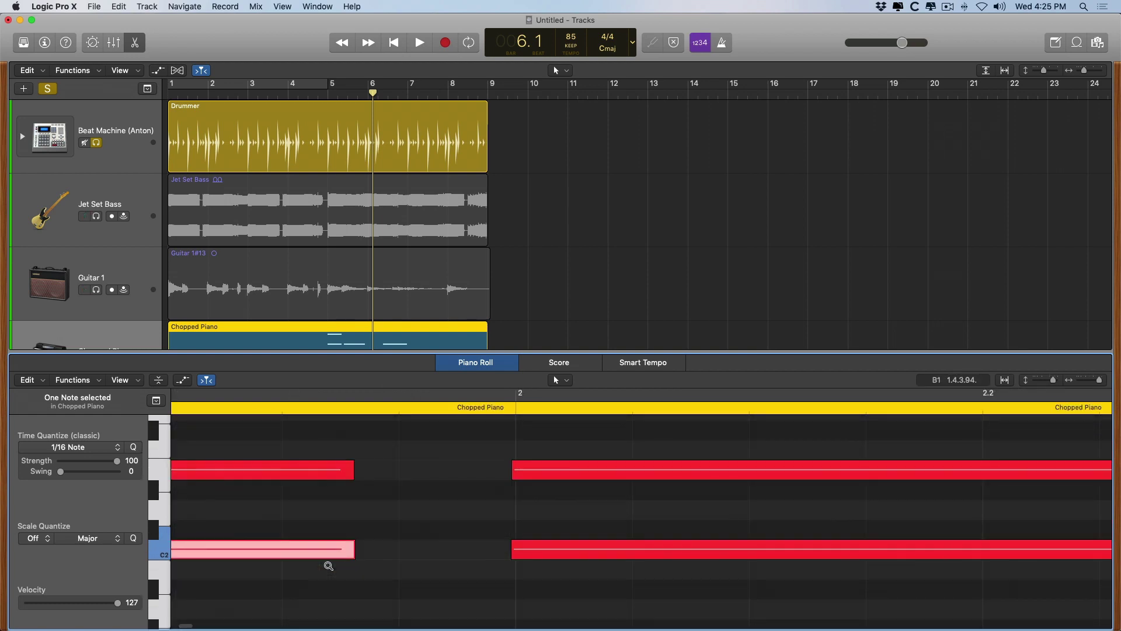
{"action": "left_click", "coordinate": [388, 510]}
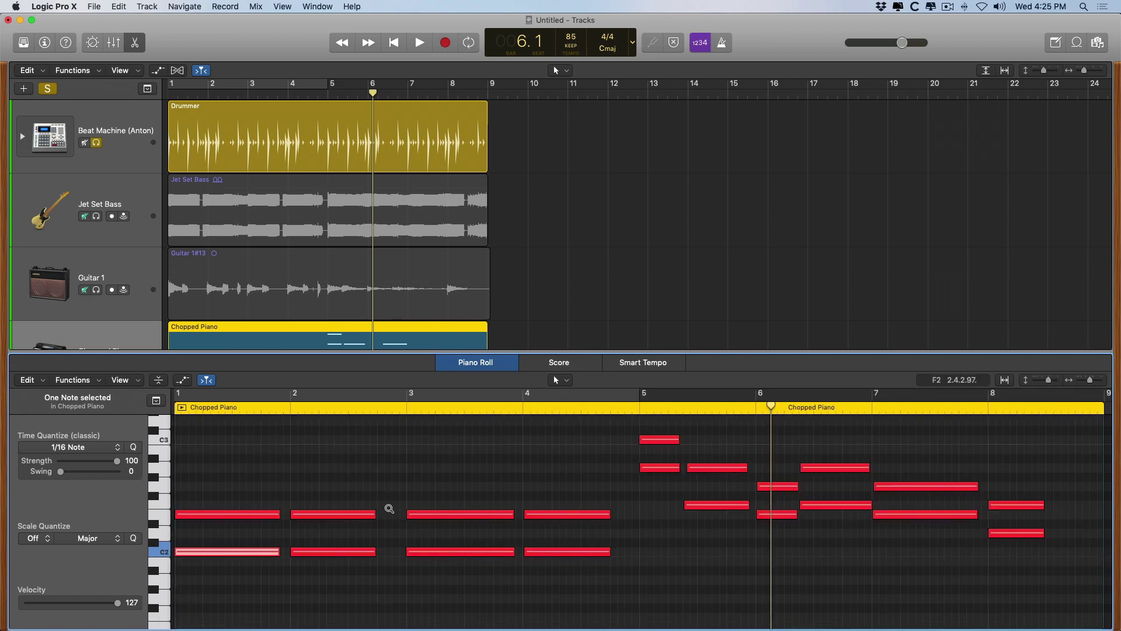
- Zoom into bar 5, nudge the F2 note slightly later, and audition it
{"action": "left_click_drag", "start_coordinate": [658, 460], "coordinate": [728, 528]}
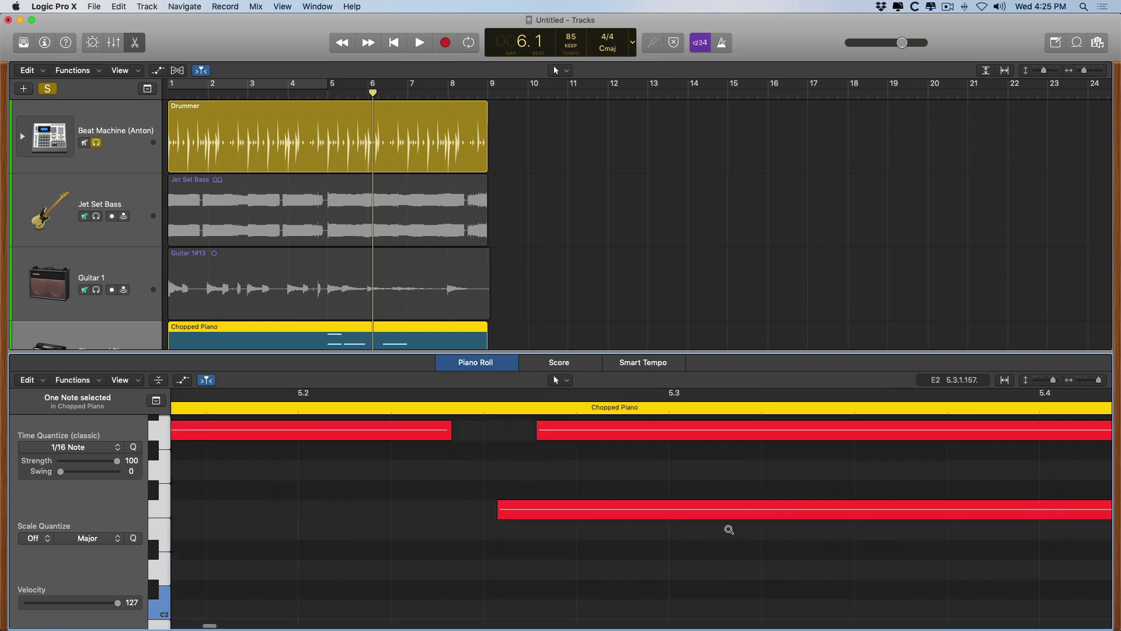
{"action": "scroll", "coordinate": [620, 541], "scroll_direction": "up", "scroll_amount": 3}
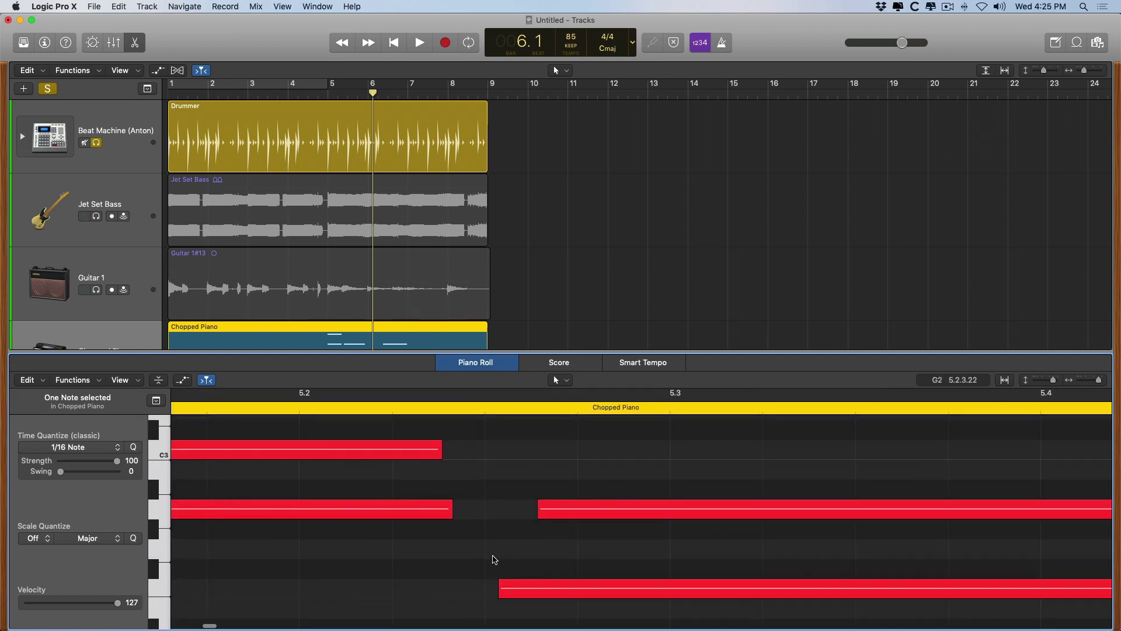
{"action": "scroll", "coordinate": [493, 558], "scroll_direction": "down", "scroll_amount": 3}
{"action": "scroll", "coordinate": [514, 545], "scroll_direction": "down", "scroll_amount": 3}
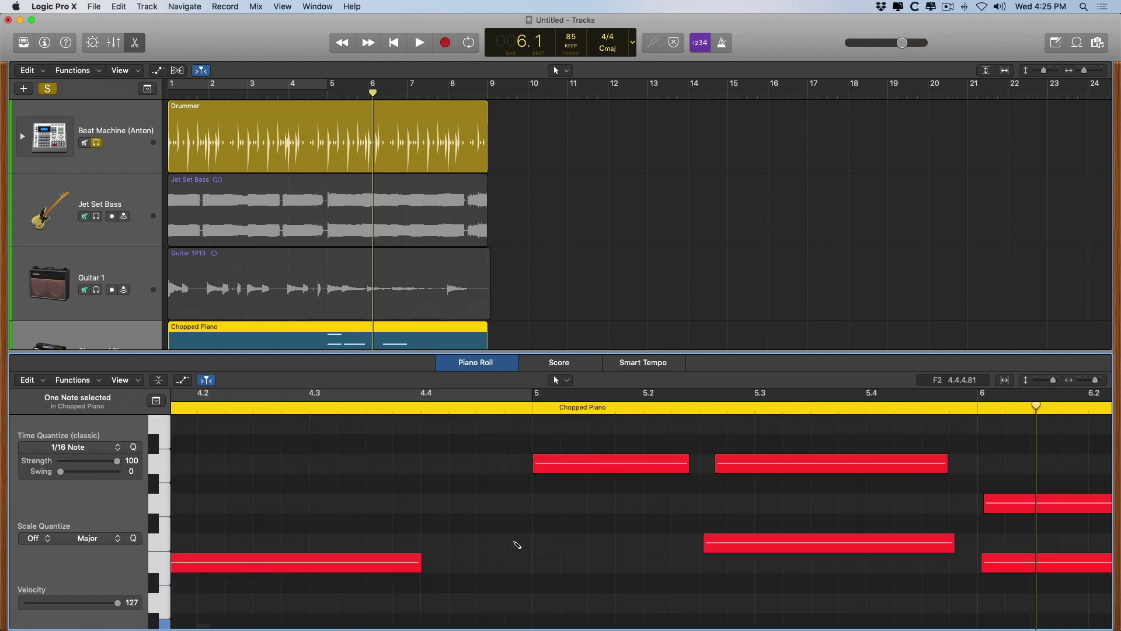
{"action": "scroll", "coordinate": [528, 543], "scroll_direction": "right", "scroll_amount": 2}
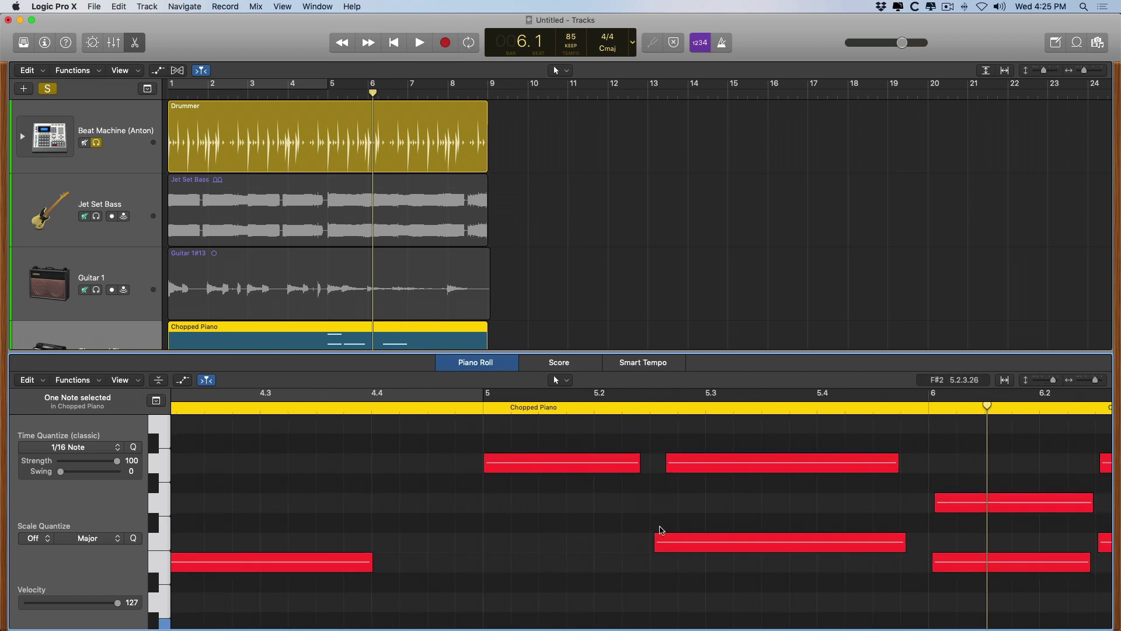
{"action": "left_click_drag", "start_coordinate": [680, 546], "coordinate": [696, 543]}
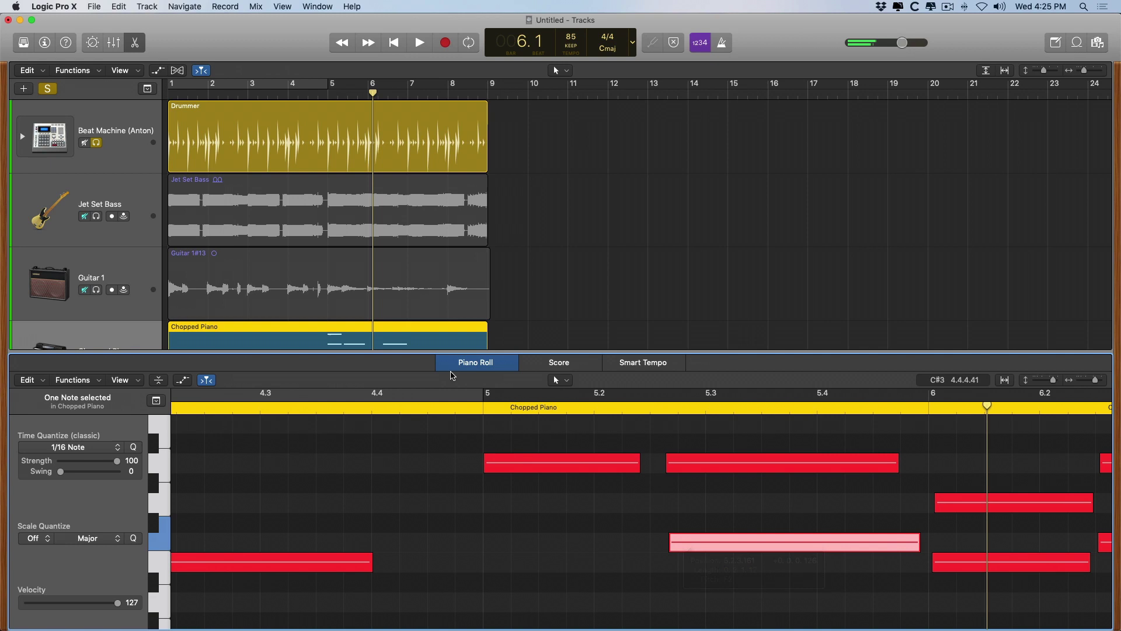
{"action": "double_click", "coordinate": [439, 412]}
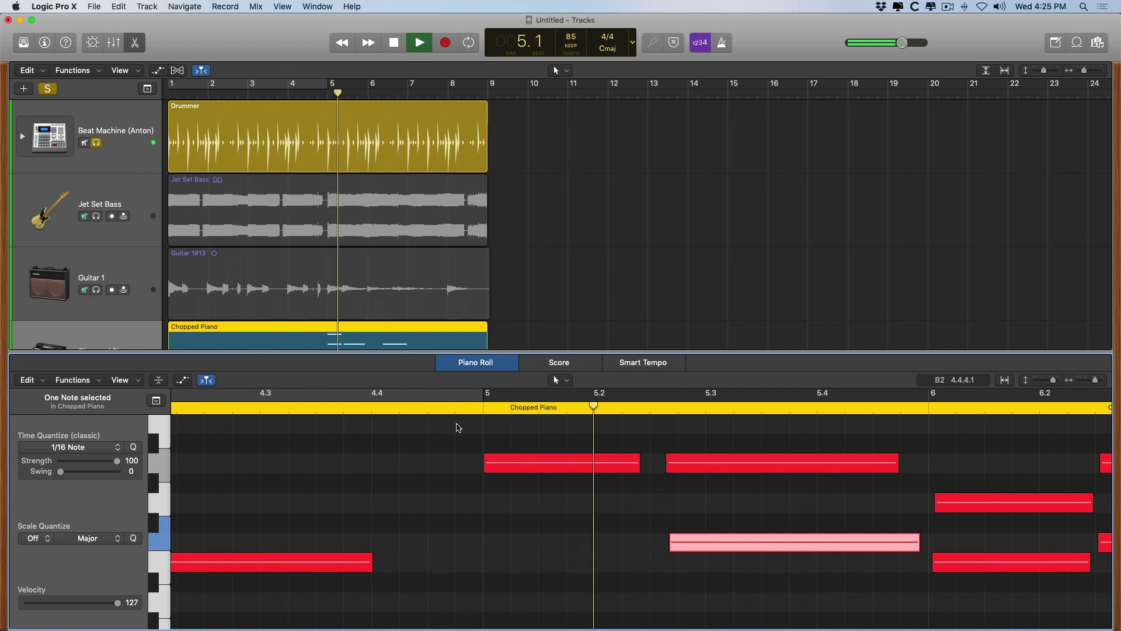
{"action": "key", "text": "space"}
- Select the two notes after bar 5.2, play them back, then undo the earlier note move
{"action": "left_click_drag", "start_coordinate": [696, 570], "coordinate": [680, 463]}
{"action": "key", "text": "space"}
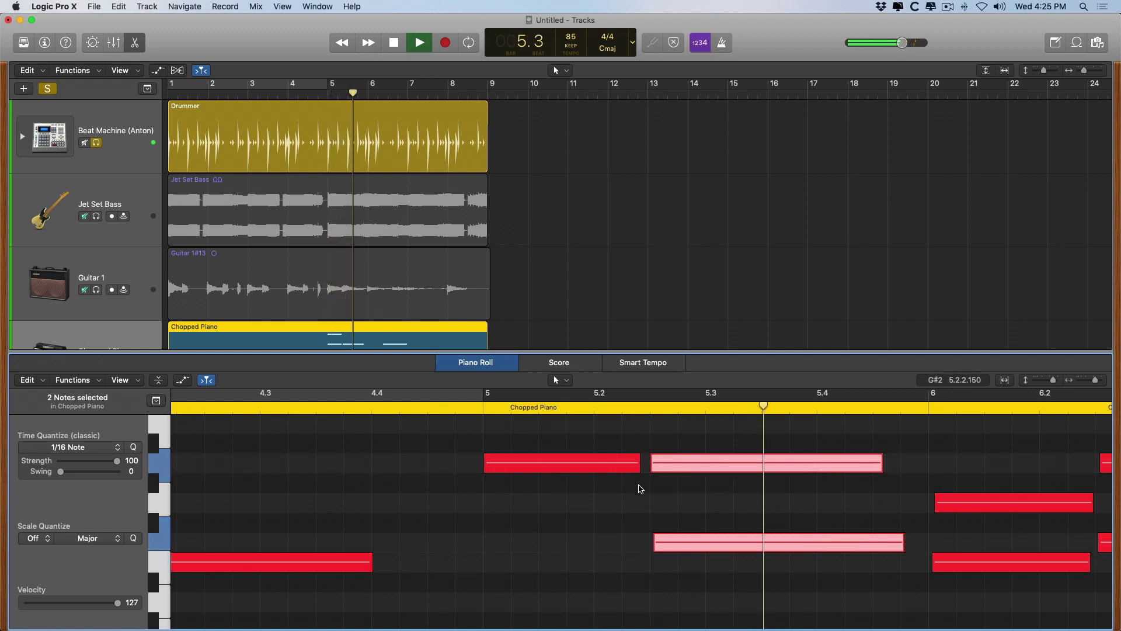
{"action": "key", "text": "space"}
{"action": "key", "text": "super+z"}
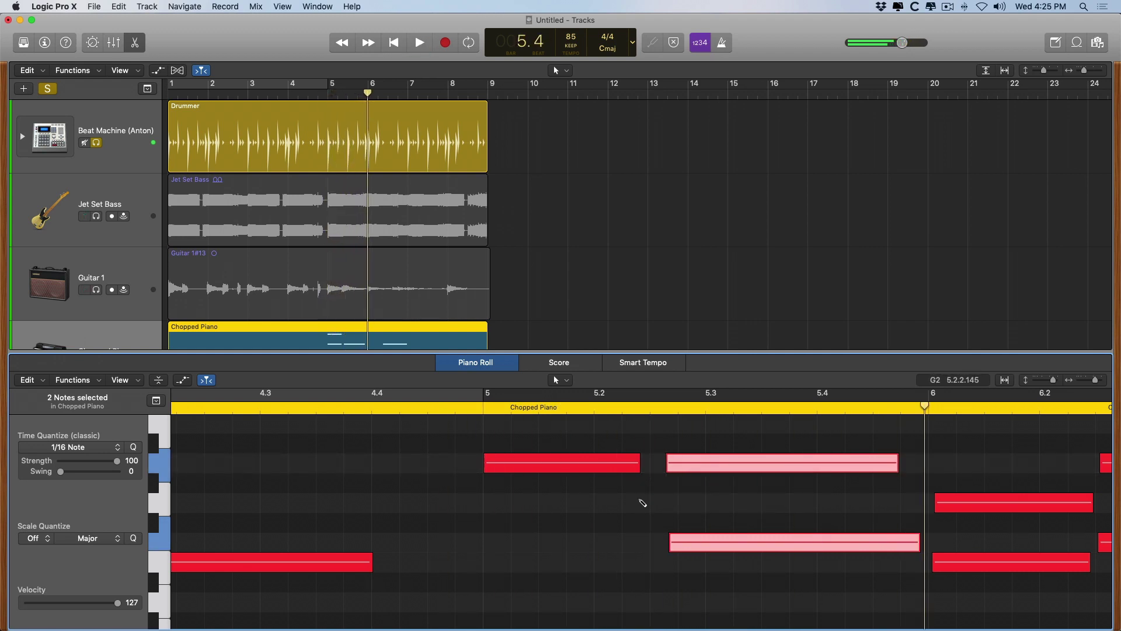
{"action": "key", "text": "super+z"}
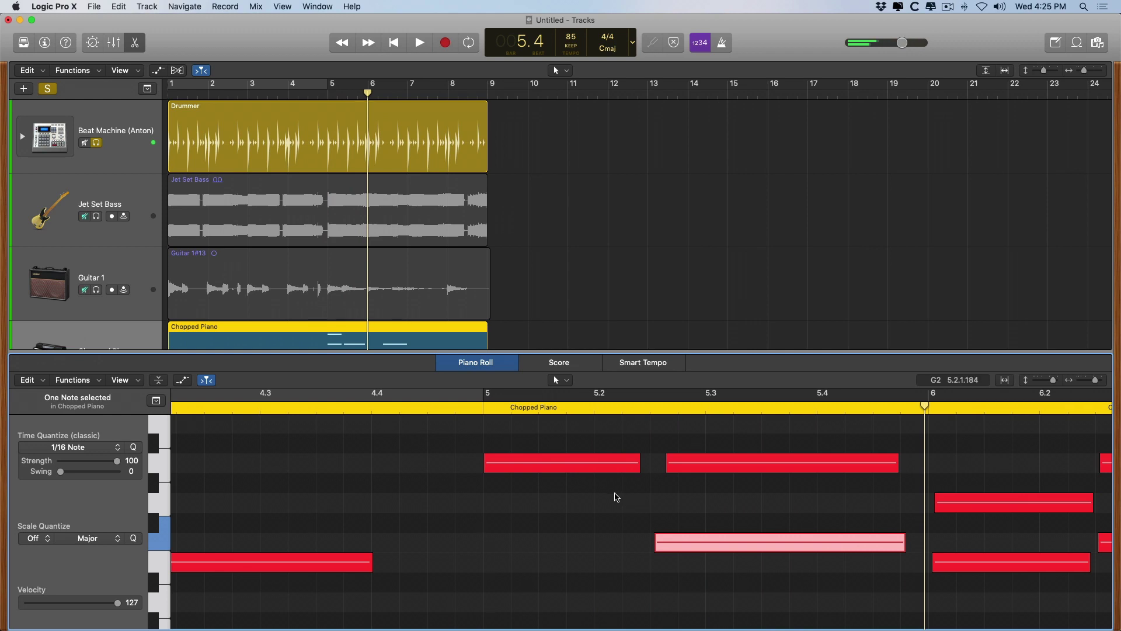
{"action": "key", "text": "super+Left"}
{"action": "key", "text": "super+Left"}
{"action": "key", "text": "super+Left"}
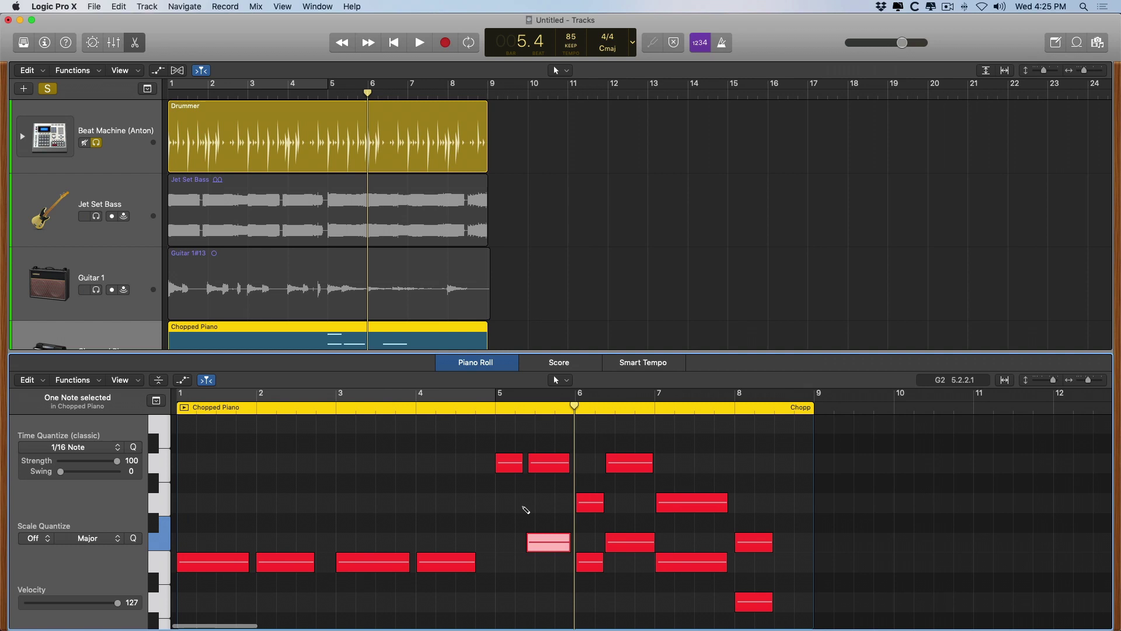
{"action": "key", "text": "super+a"}
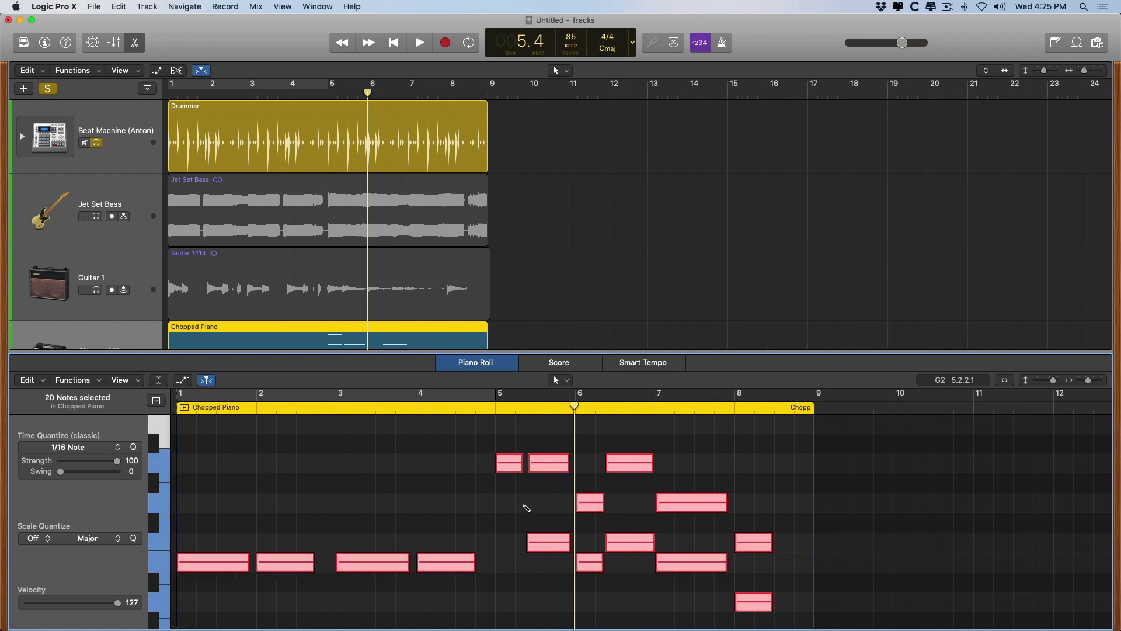
{"action": "left_click", "coordinate": [92, 447]}
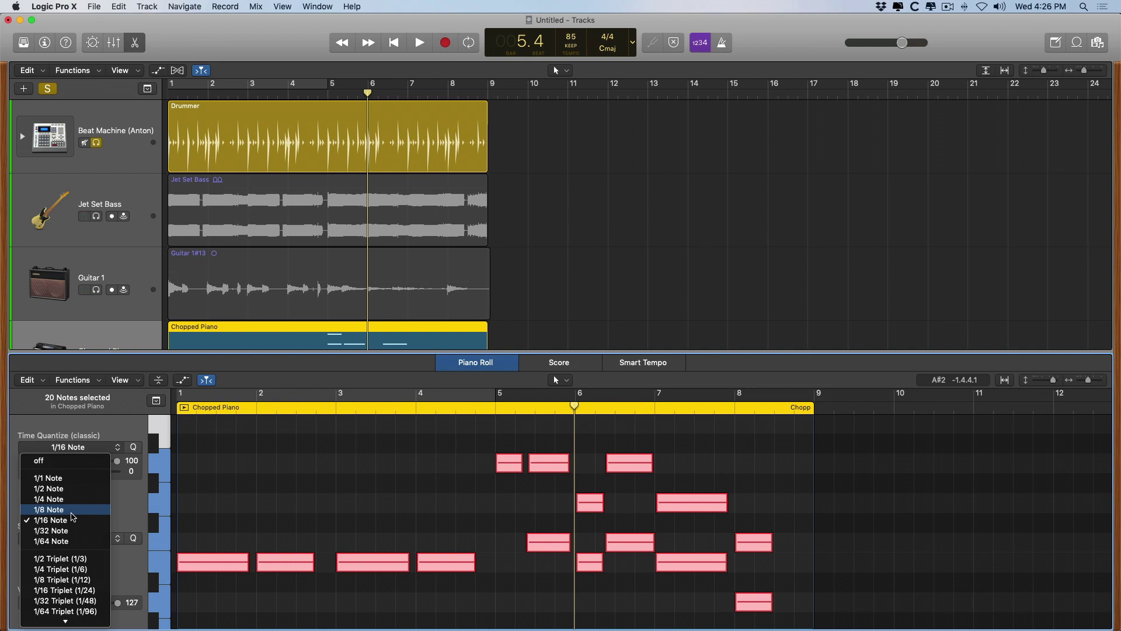
{"action": "left_click", "coordinate": [71, 512]}
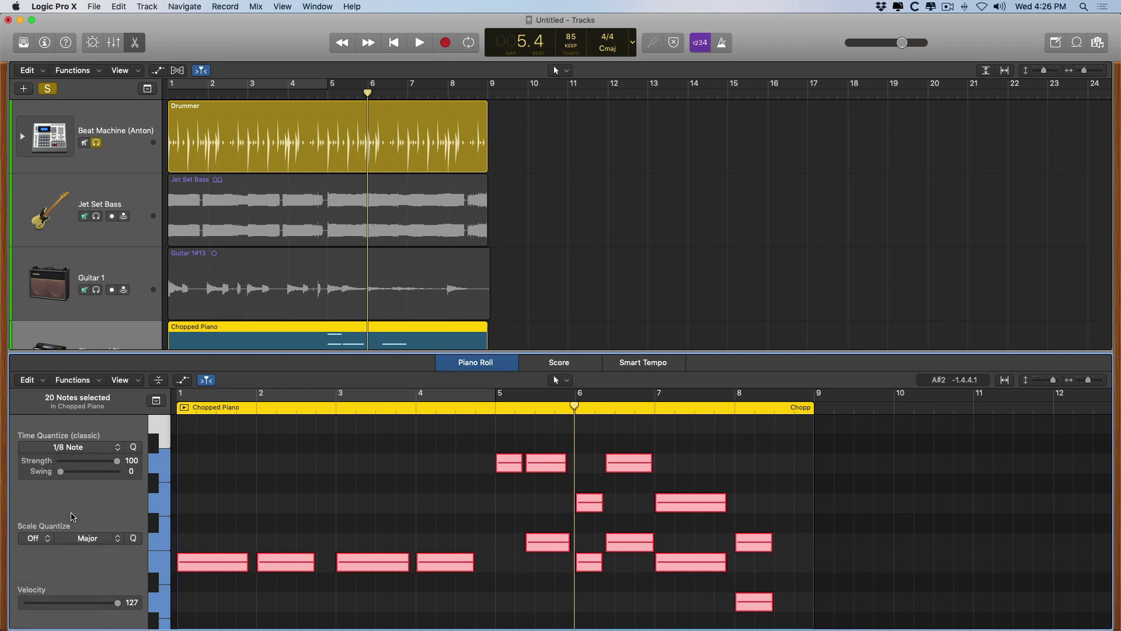
{"action": "double_click", "coordinate": [496, 408]}
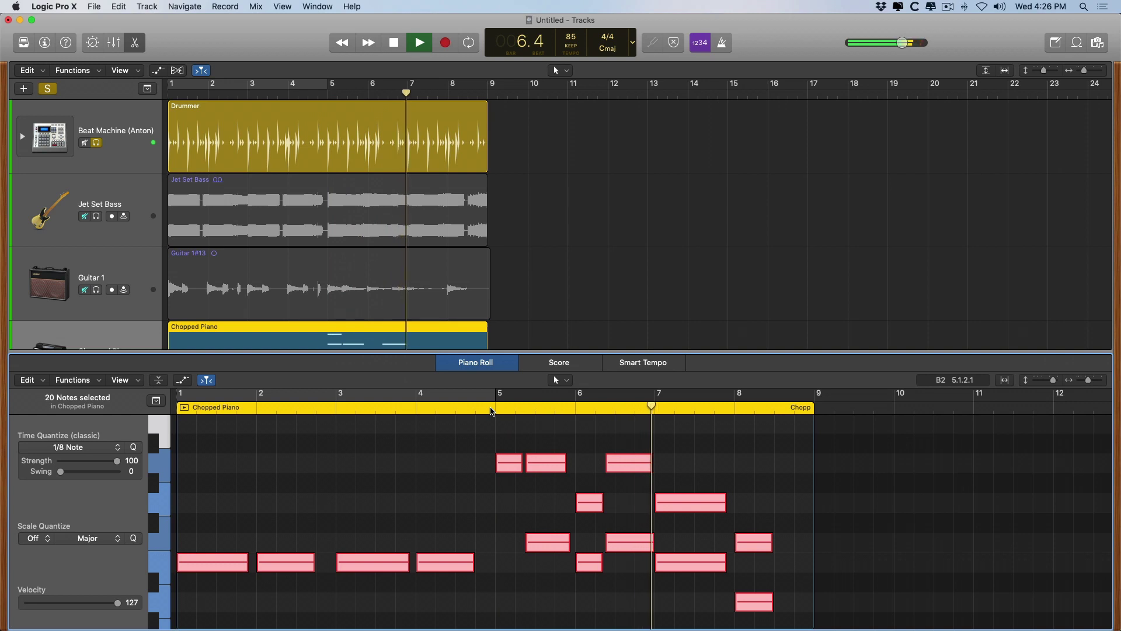
{"action": "key", "text": "space"}
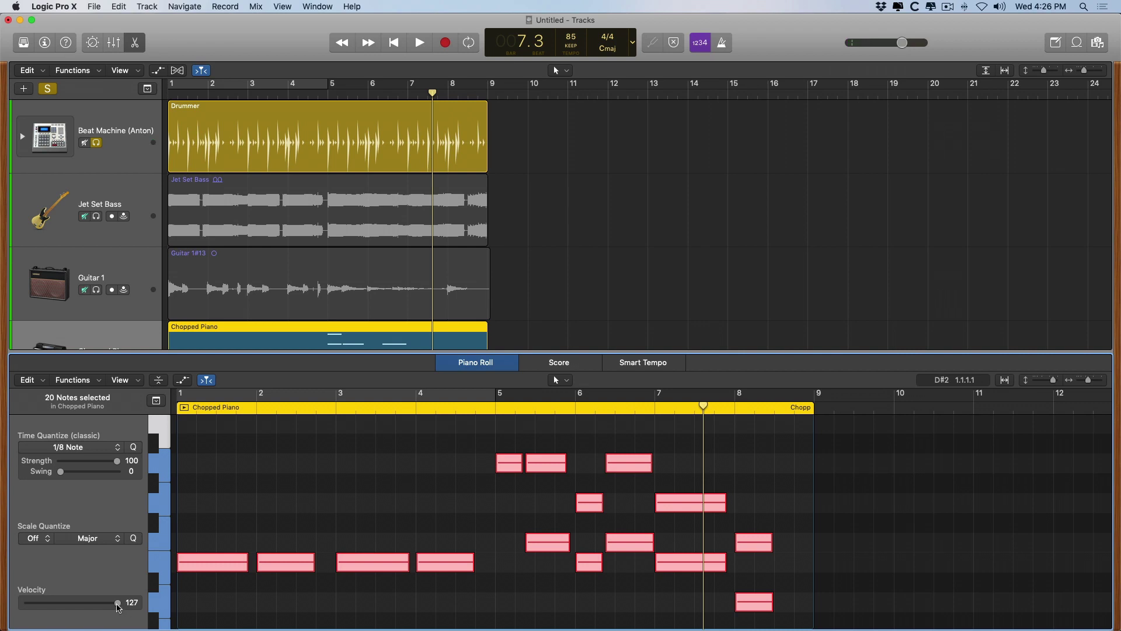
- Lower the selected piano notes' velocity to 91 and play the part to check
{"action": "left_click_drag", "start_coordinate": [117, 607], "coordinate": [93, 608]}
{"action": "key", "text": "space"}
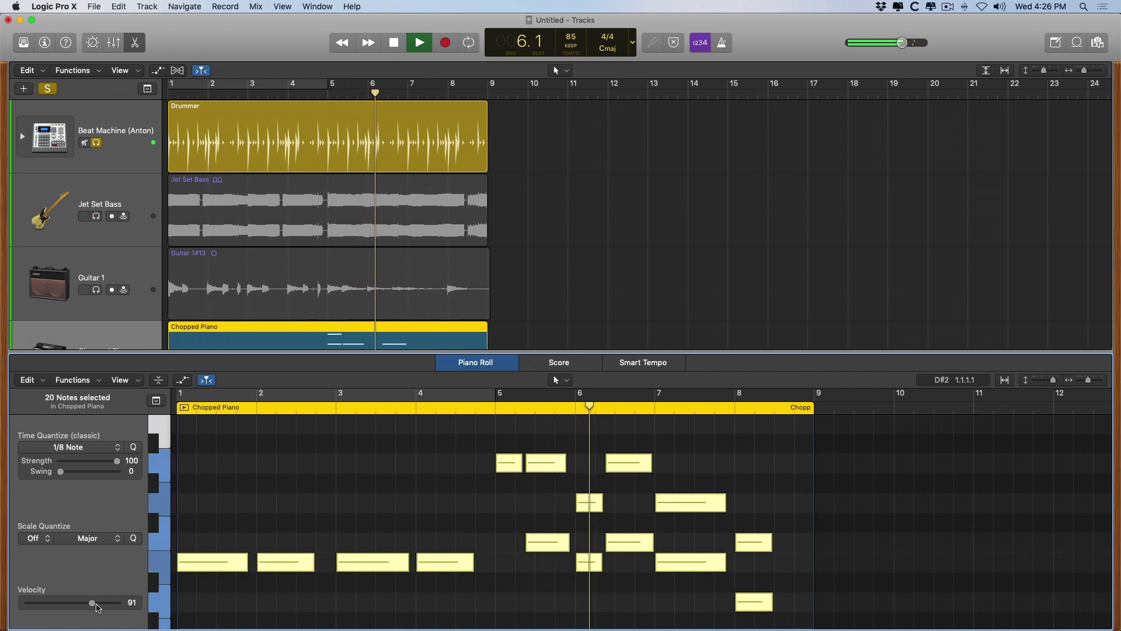
{"action": "key", "text": "space"}
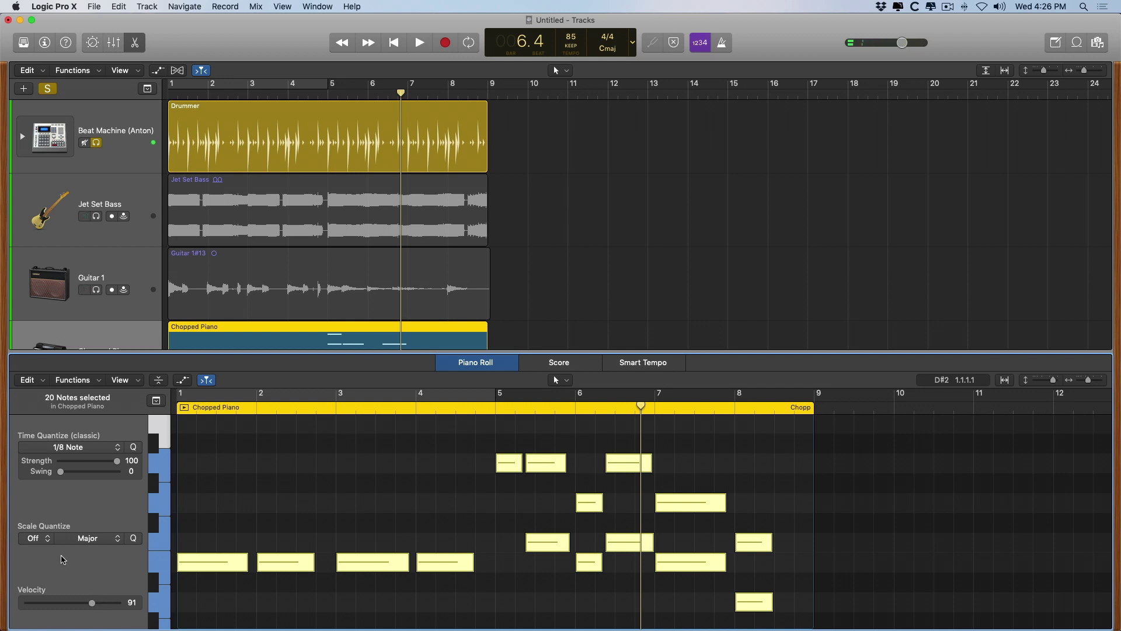
- Scale-quantize the notes to E major, audition them, and close the Piano Roll
{"action": "left_click", "coordinate": [35, 541]}
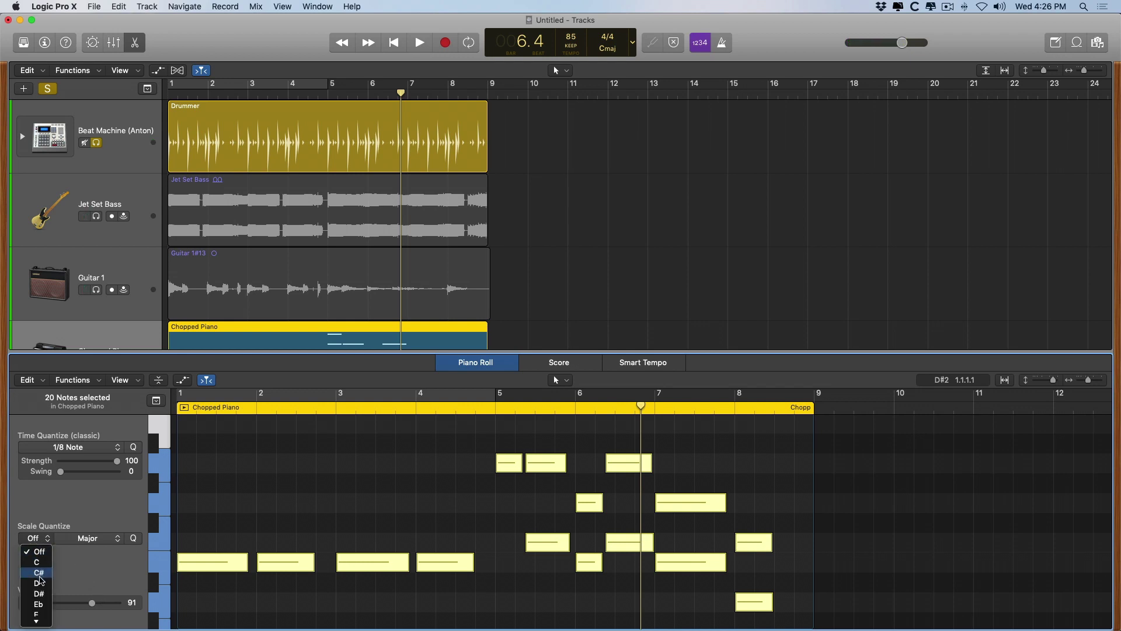
{"action": "left_click", "coordinate": [39, 615]}
{"action": "key", "text": "space"}
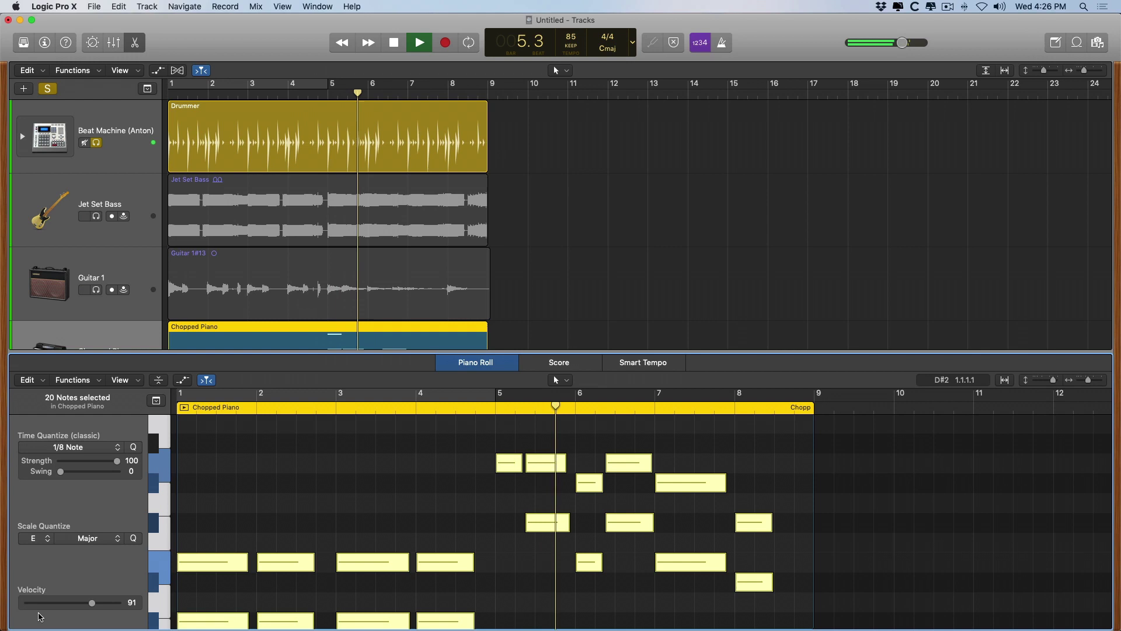
{"action": "key", "text": "space"}
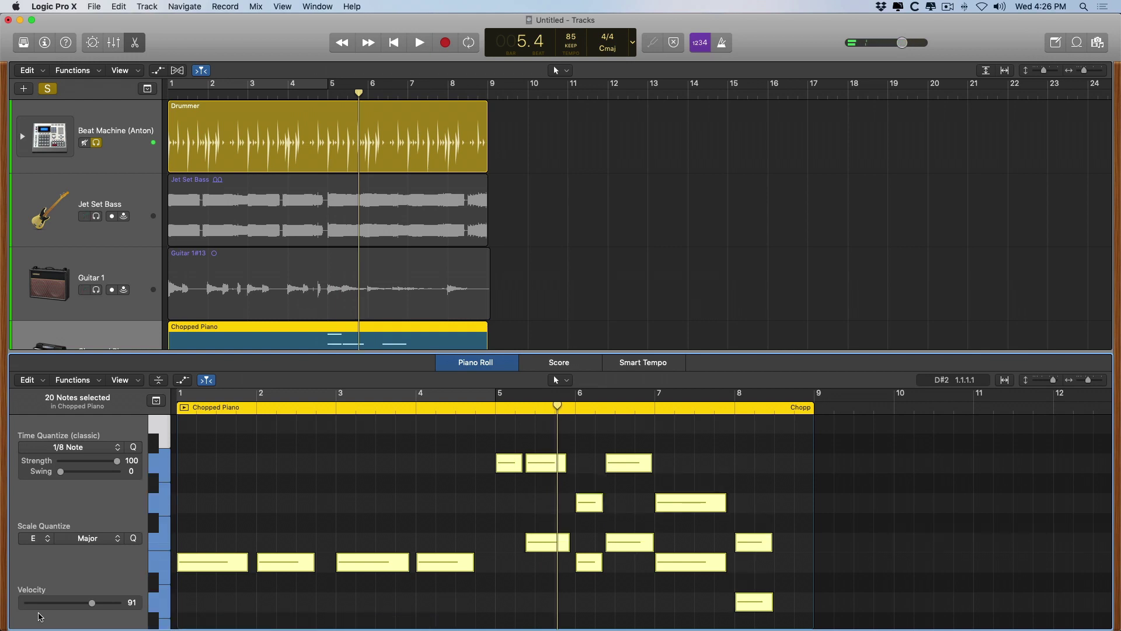
{"action": "key", "text": "e"}
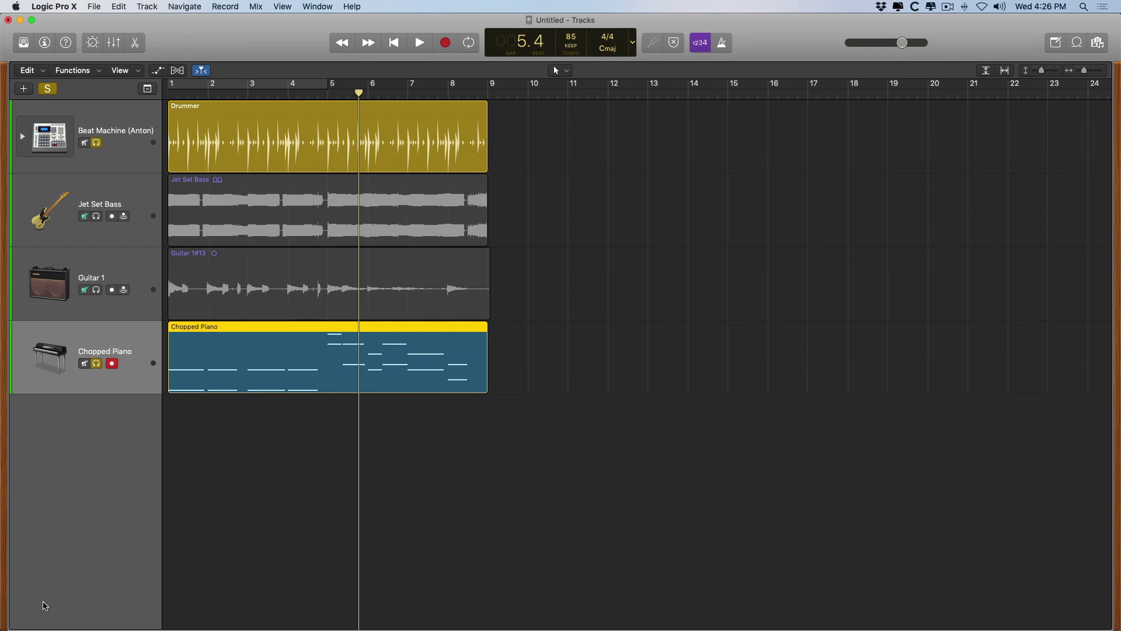
- Solo Guitar 1 and unsolo Chopped Piano, leaving Jet Set Bass unsoloed
{"action": "left_click", "coordinate": [96, 216]}
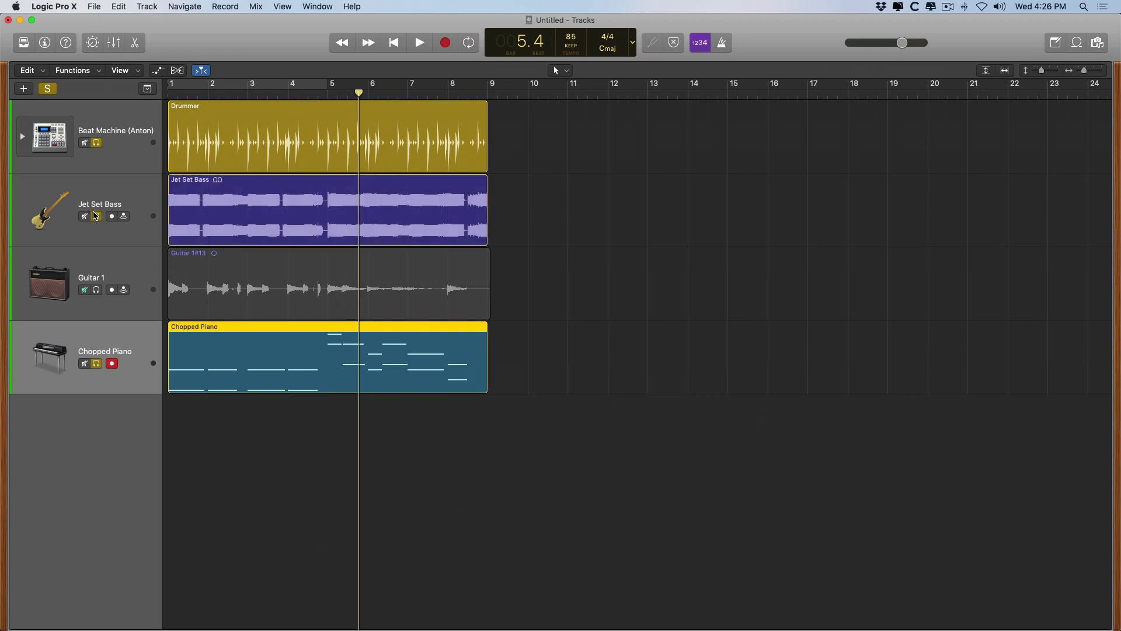
{"action": "left_click", "coordinate": [96, 216]}
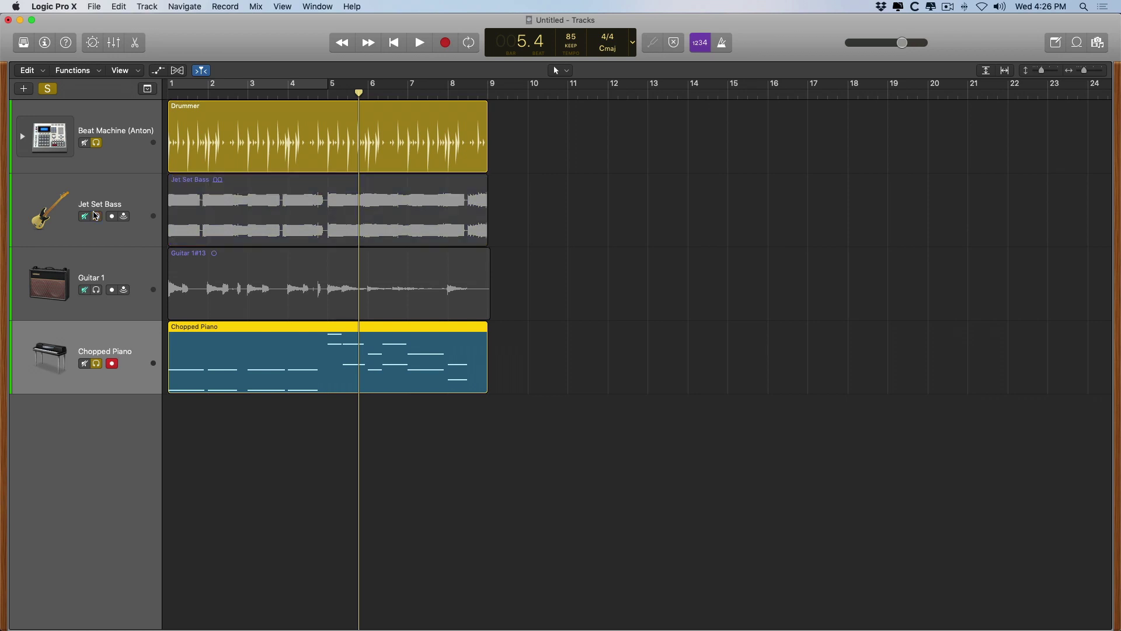
{"action": "left_click", "coordinate": [96, 290]}
{"action": "left_click", "coordinate": [107, 279]}
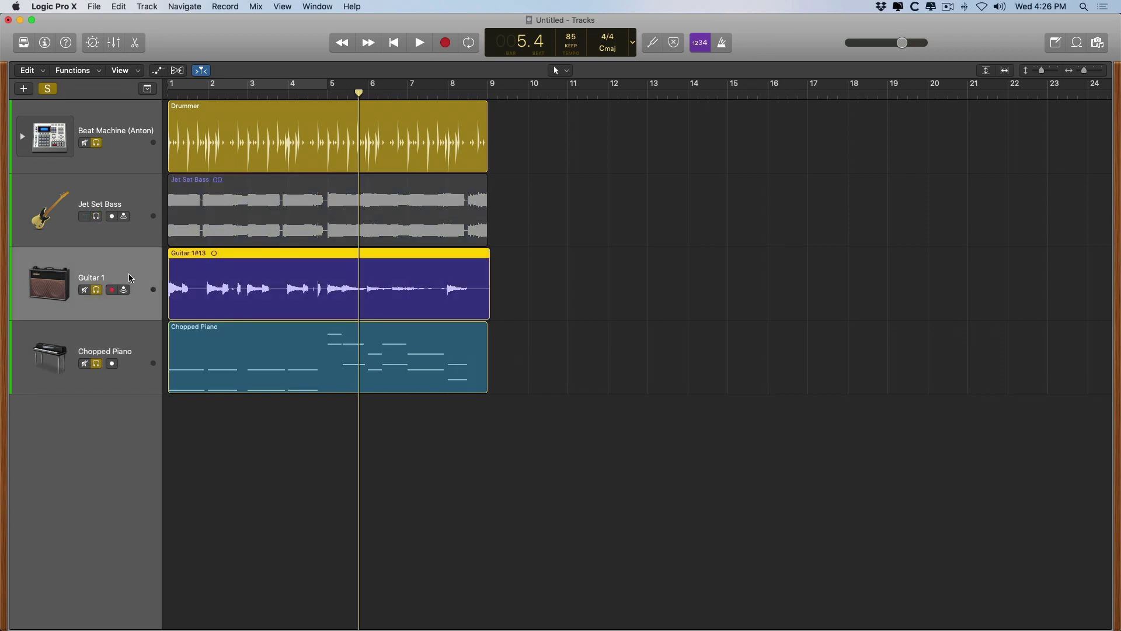
{"action": "left_click", "coordinate": [97, 364]}
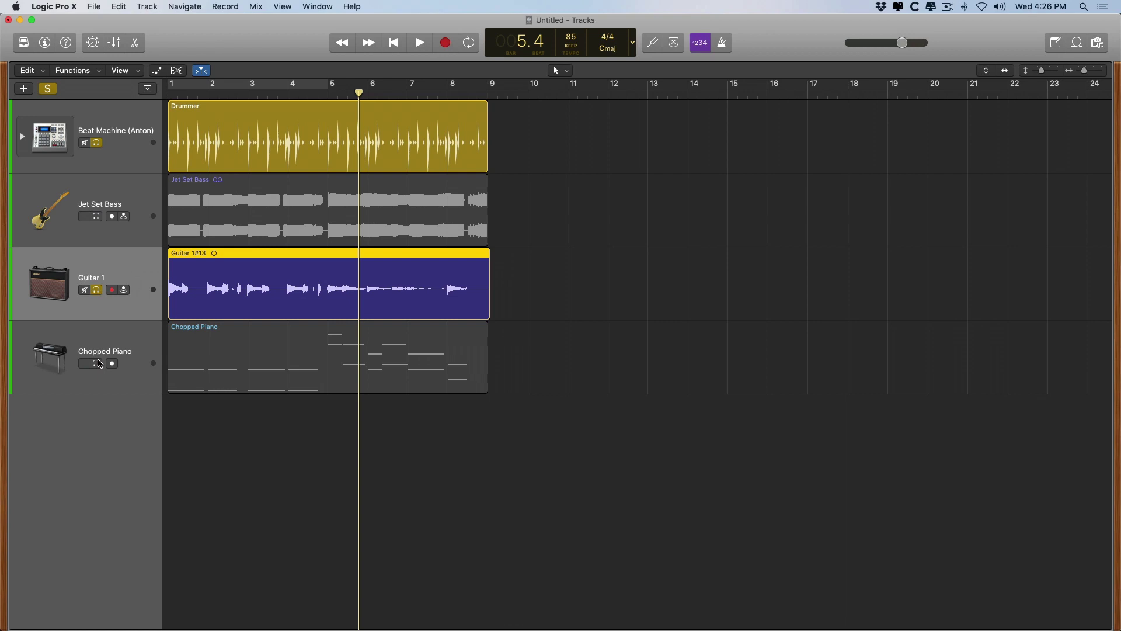
- Play the song from bar 1 with Drummer and Guitar 1 soloed, then stop
{"action": "key", "text": "Return"}
{"action": "key", "text": "space"}
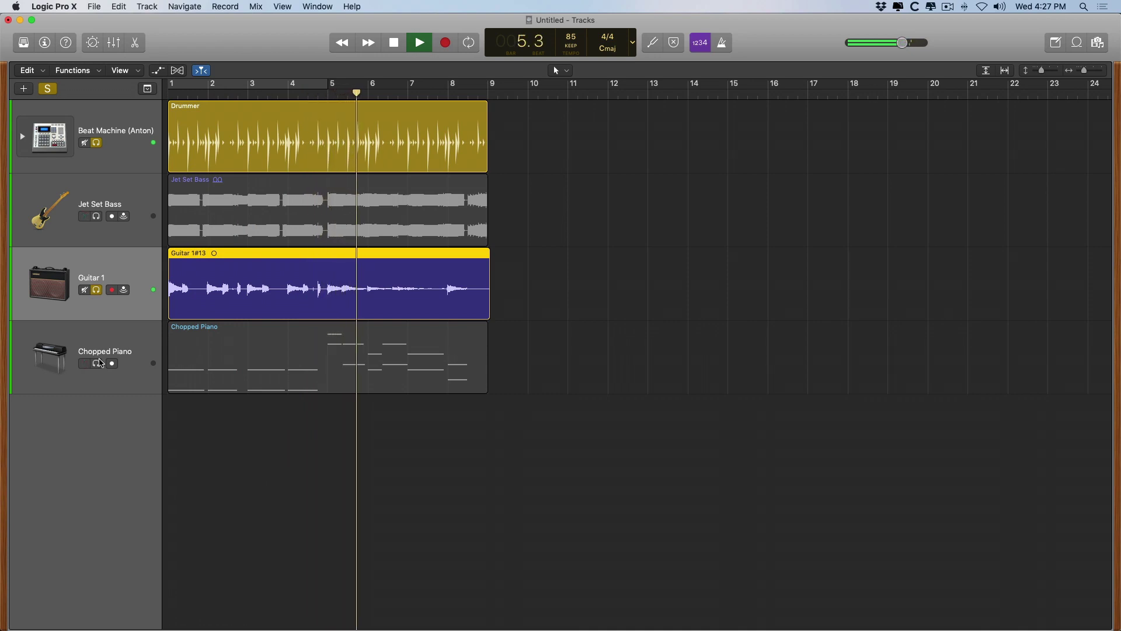
{"action": "key", "text": "space"}
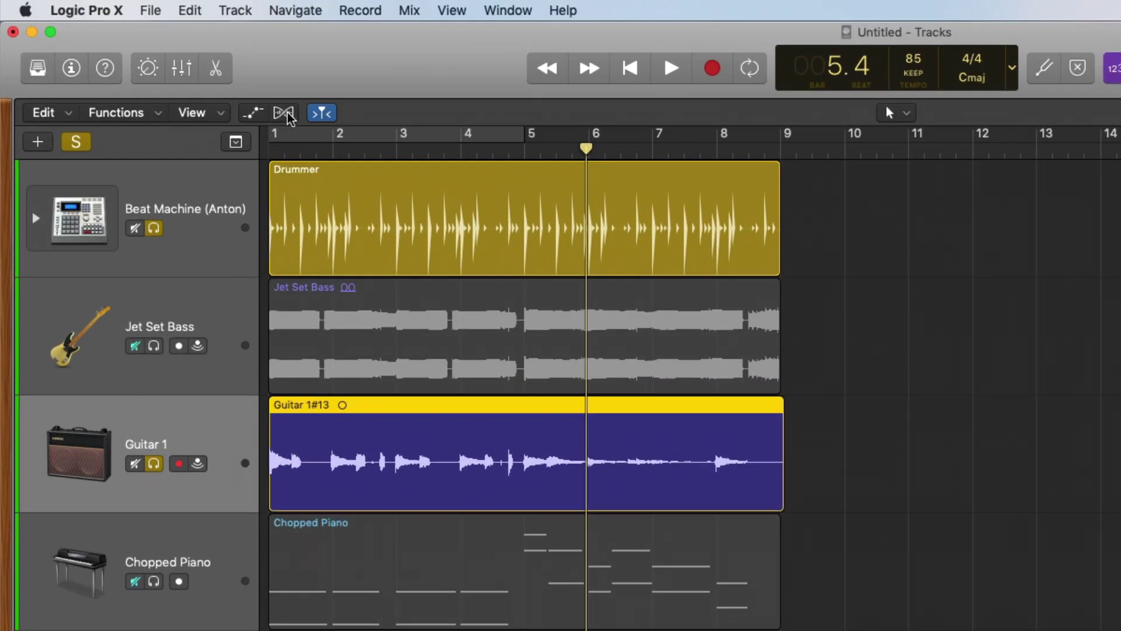
- Show flex controls and switch Guitar 1's flex mode from Automatic to Flex Time Polyphonic
{"action": "left_click", "coordinate": [289, 115]}
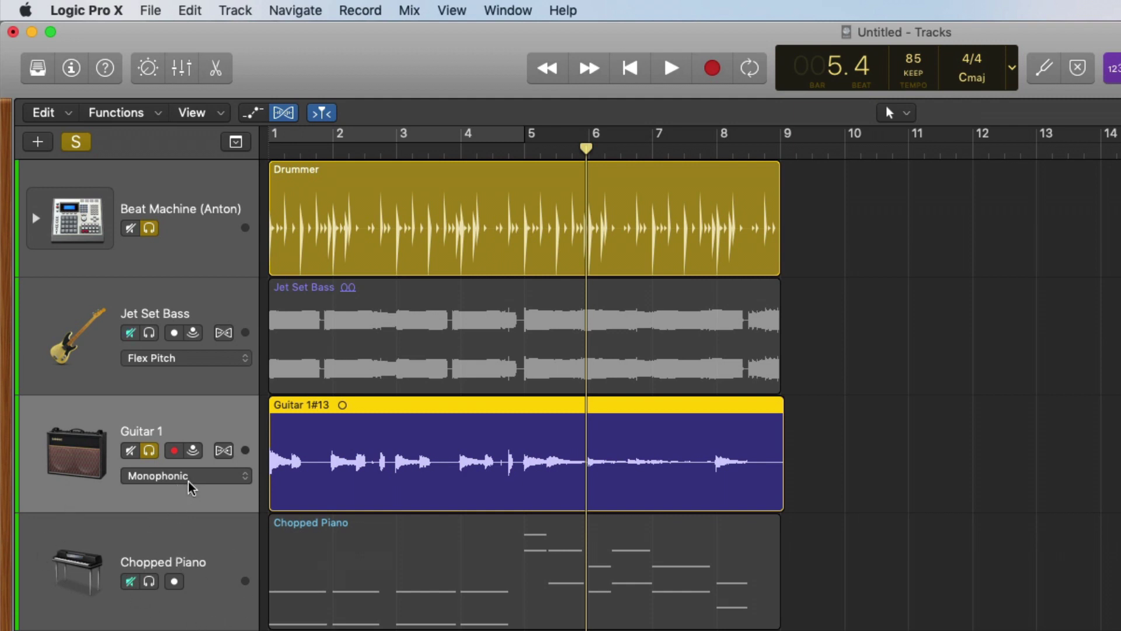
{"action": "left_click", "coordinate": [190, 484]}
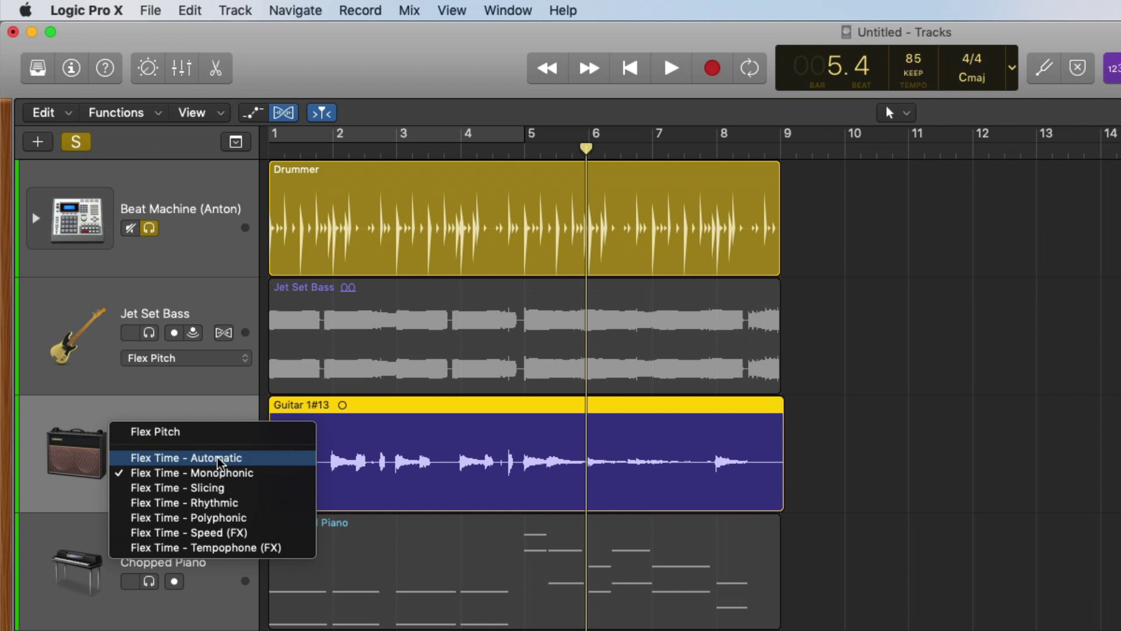
{"action": "left_click", "coordinate": [218, 459]}
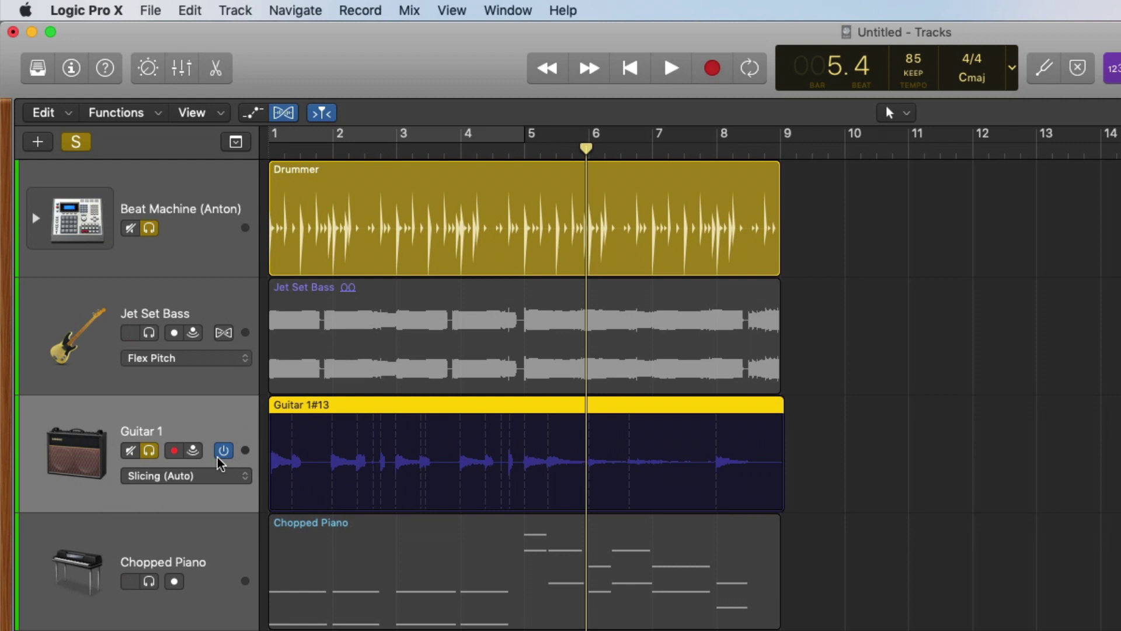
{"action": "left_click", "coordinate": [215, 475]}
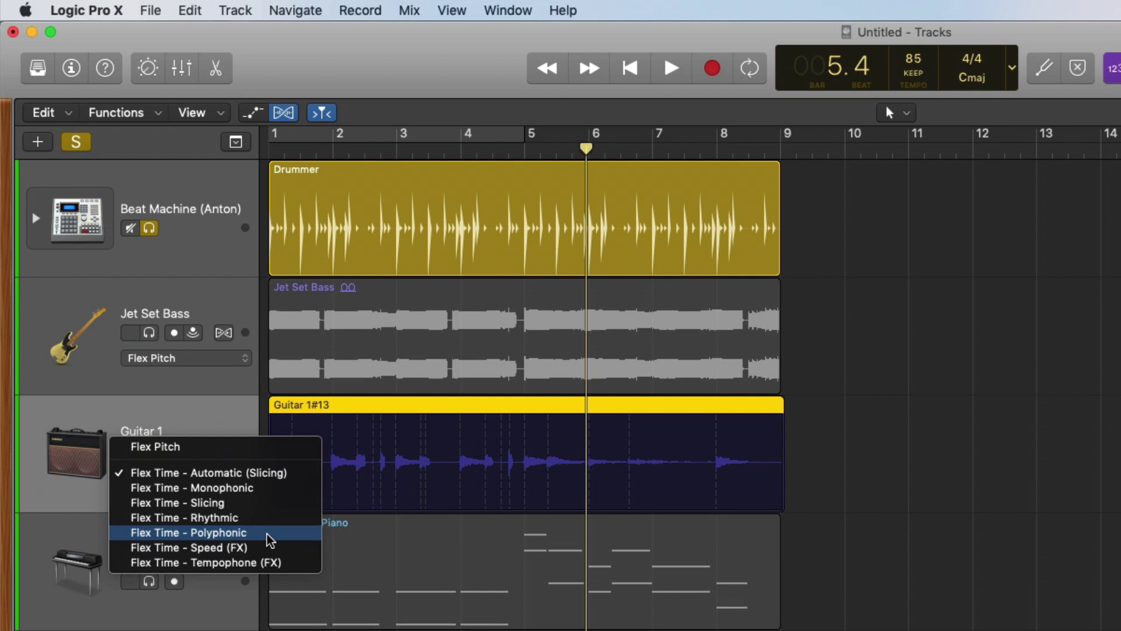
{"action": "left_click", "coordinate": [269, 533]}
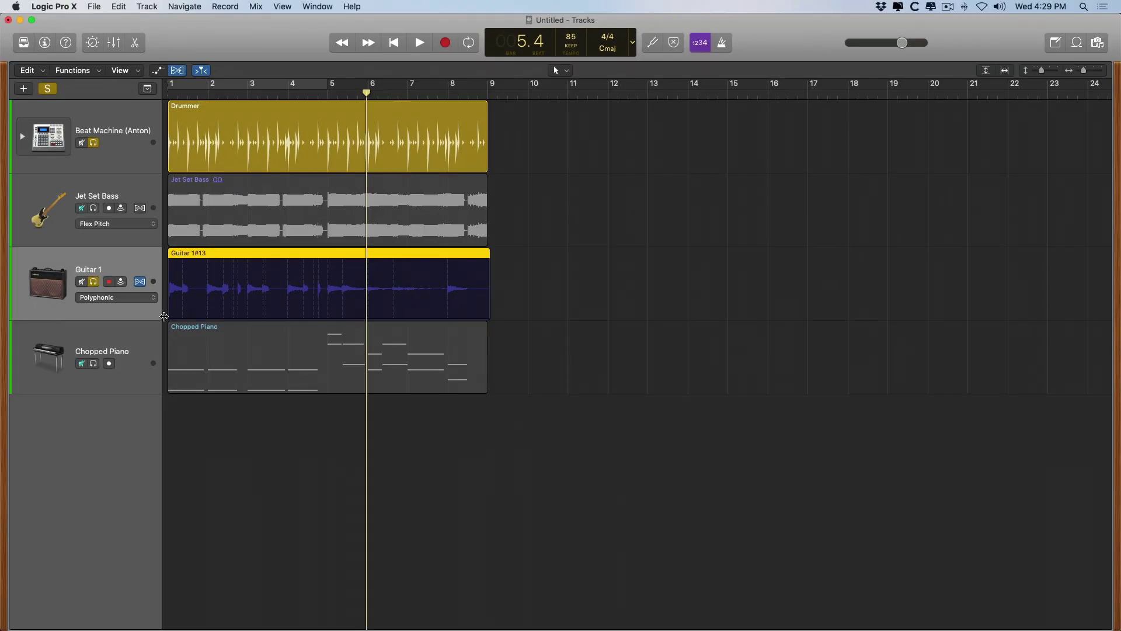
- Show the inspector with the Guitar 1#13 region's settings, briefly opening and closing the Mixer
{"action": "left_click", "coordinate": [44, 42]}
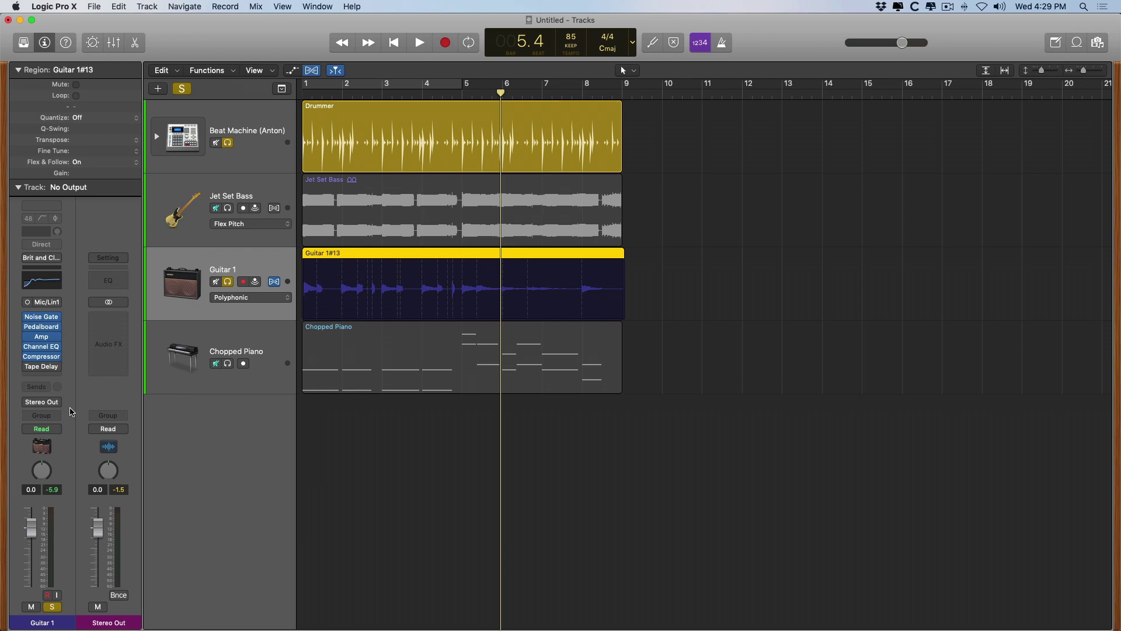
{"action": "key", "text": "x"}
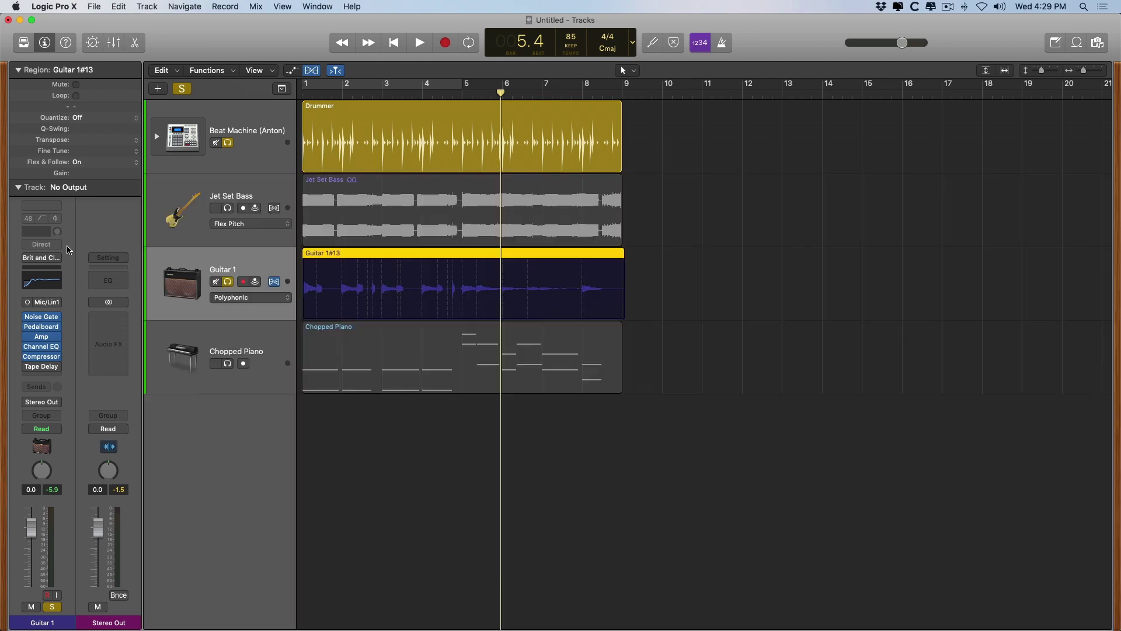
{"action": "key", "text": "x"}
{"action": "left_click", "coordinate": [18, 69]}
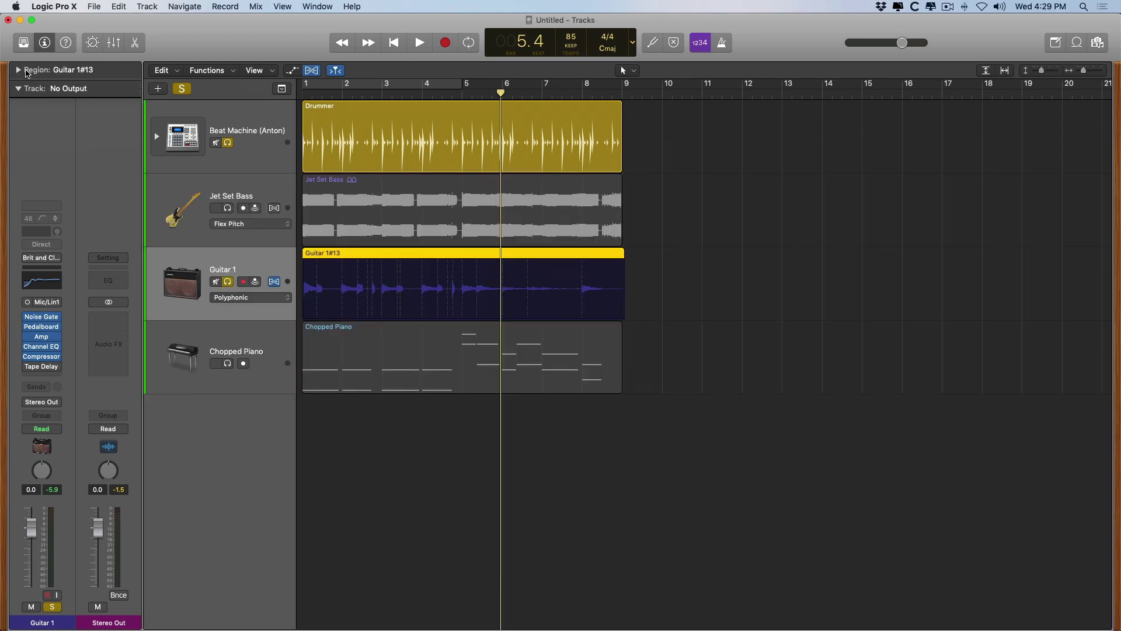
{"action": "left_click", "coordinate": [18, 69]}
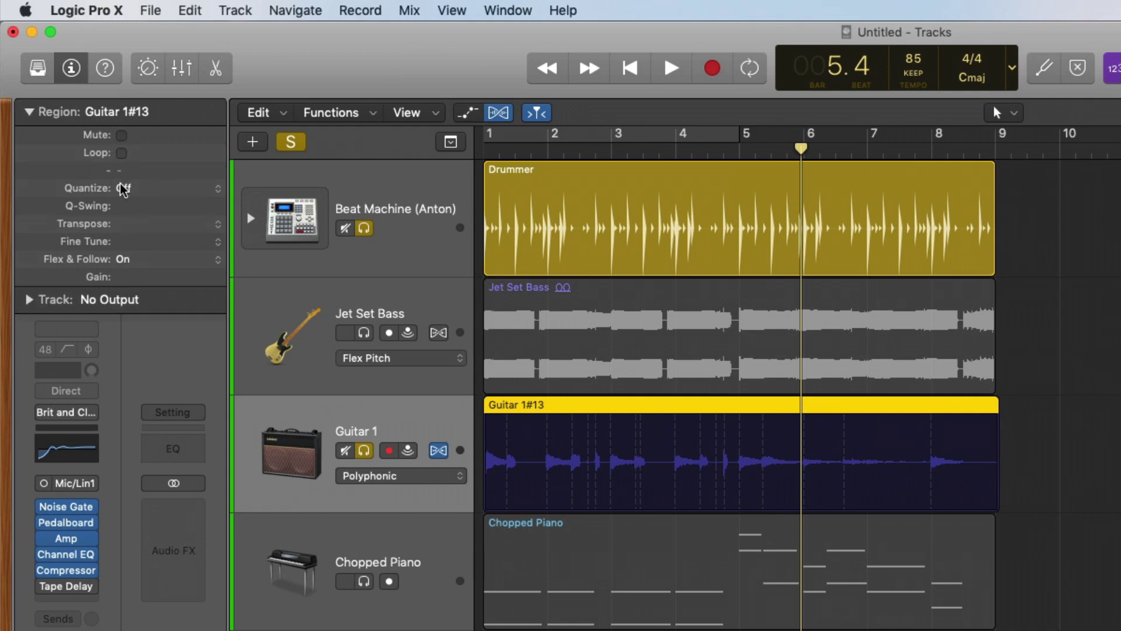
- Set the Guitar 1#13 region's Quantize to 1/8 Note, return to start, and zoom to the region
{"action": "left_click", "coordinate": [162, 196]}
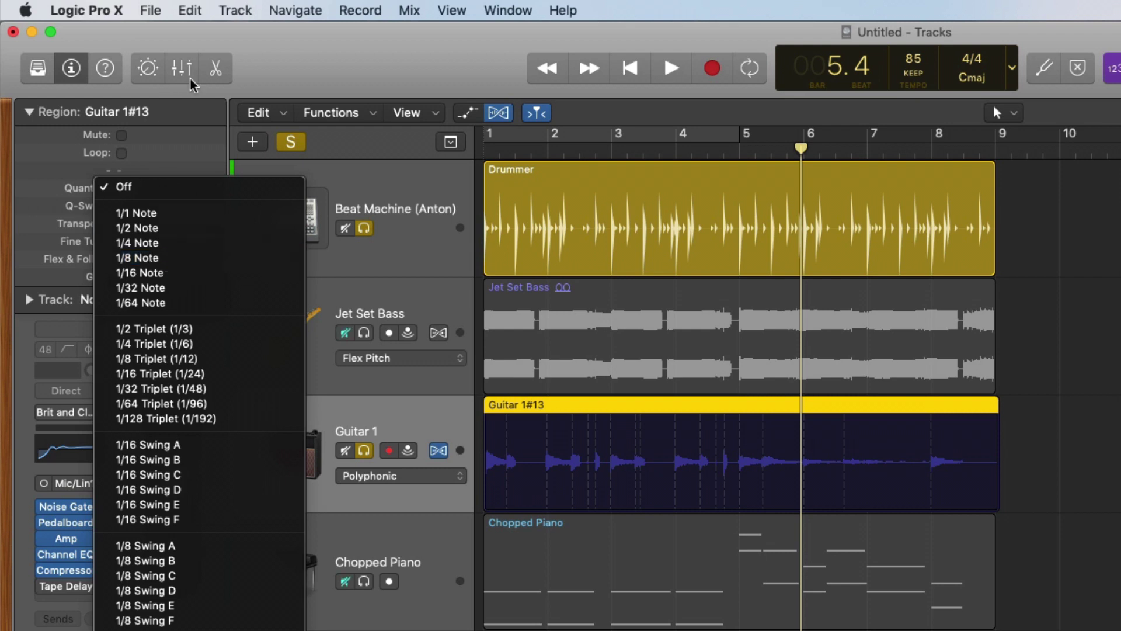
{"action": "left_click", "coordinate": [437, 284]}
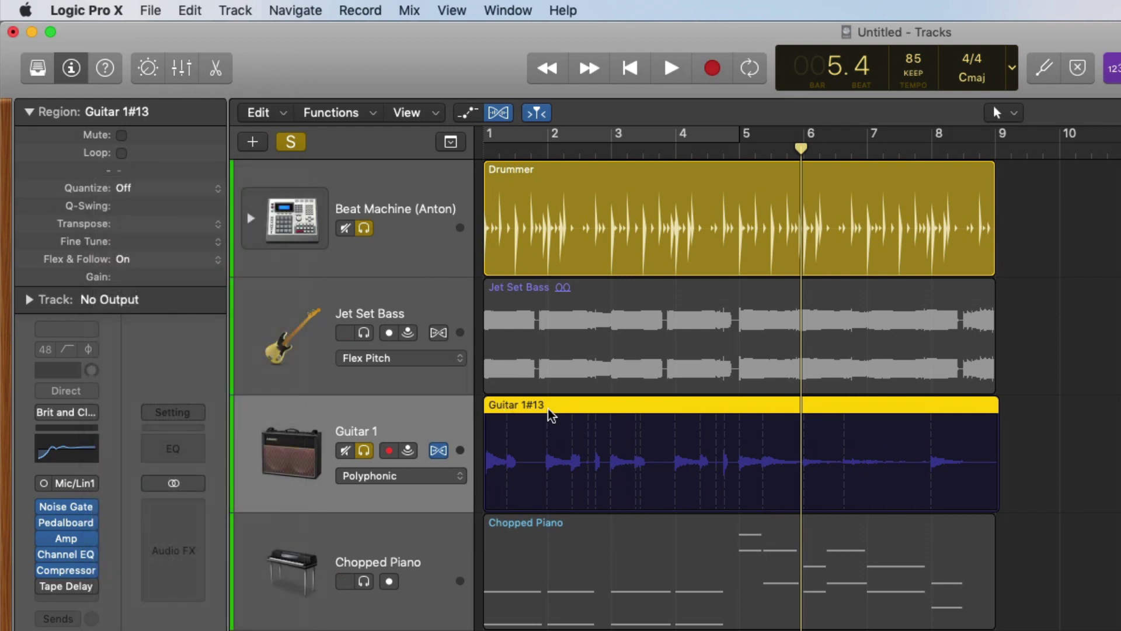
{"action": "left_click", "coordinate": [133, 189]}
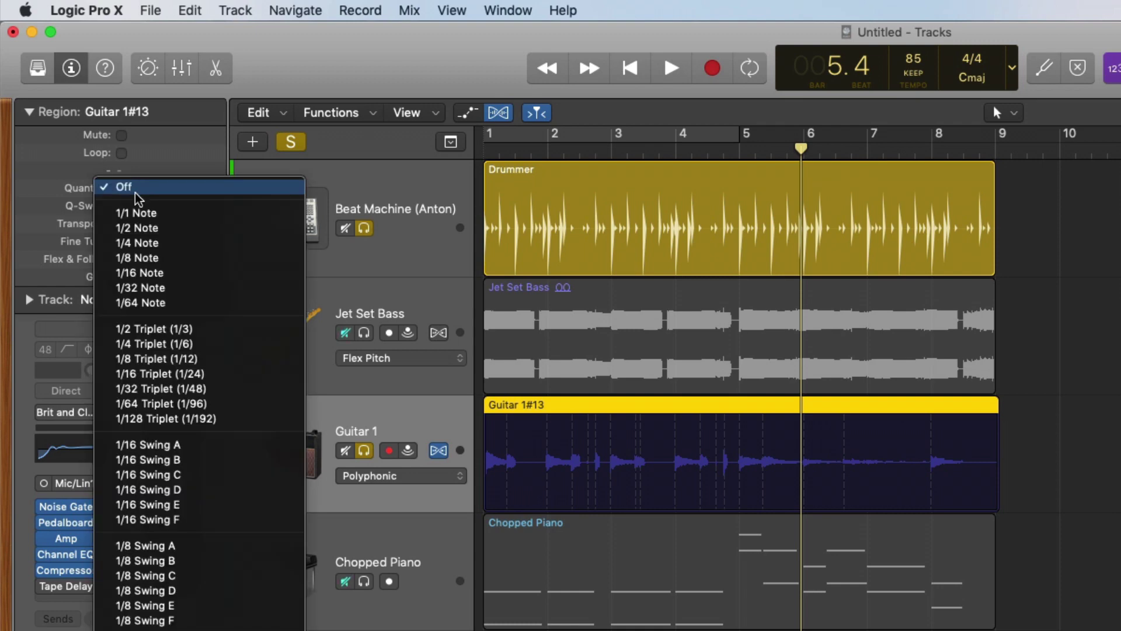
{"action": "left_click", "coordinate": [175, 257]}
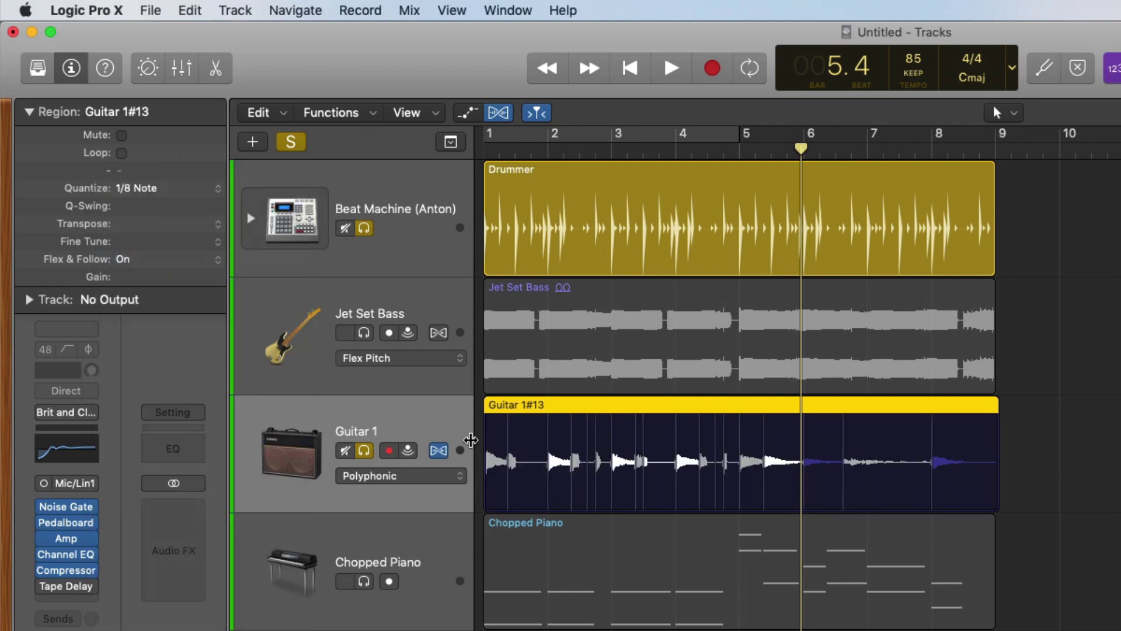
{"action": "key", "text": "Return"}
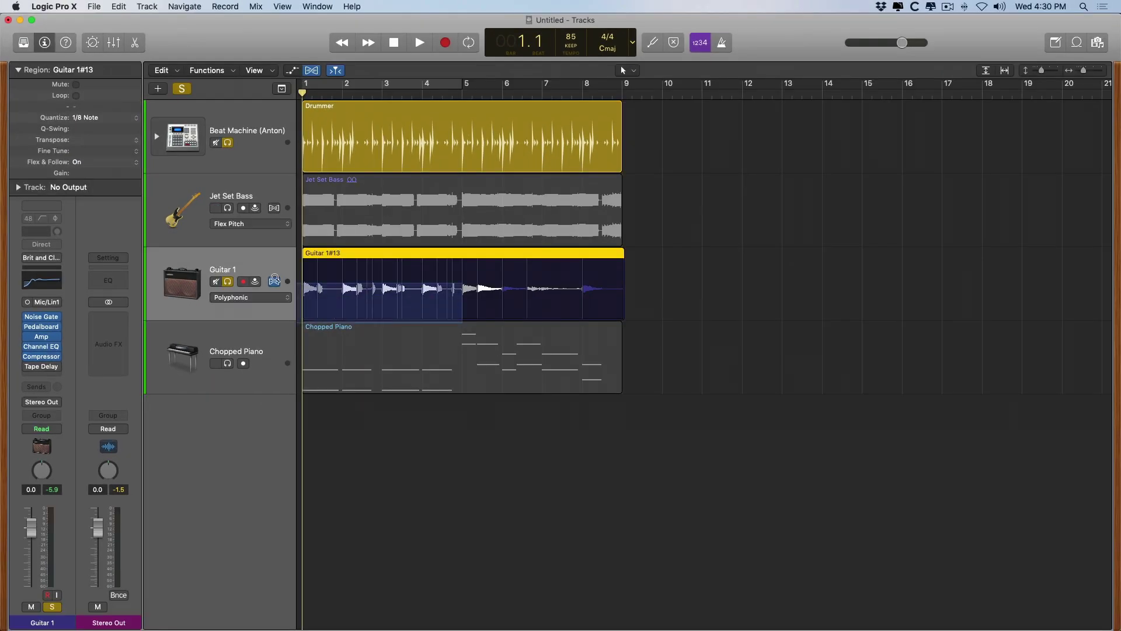
{"action": "key", "text": "z"}
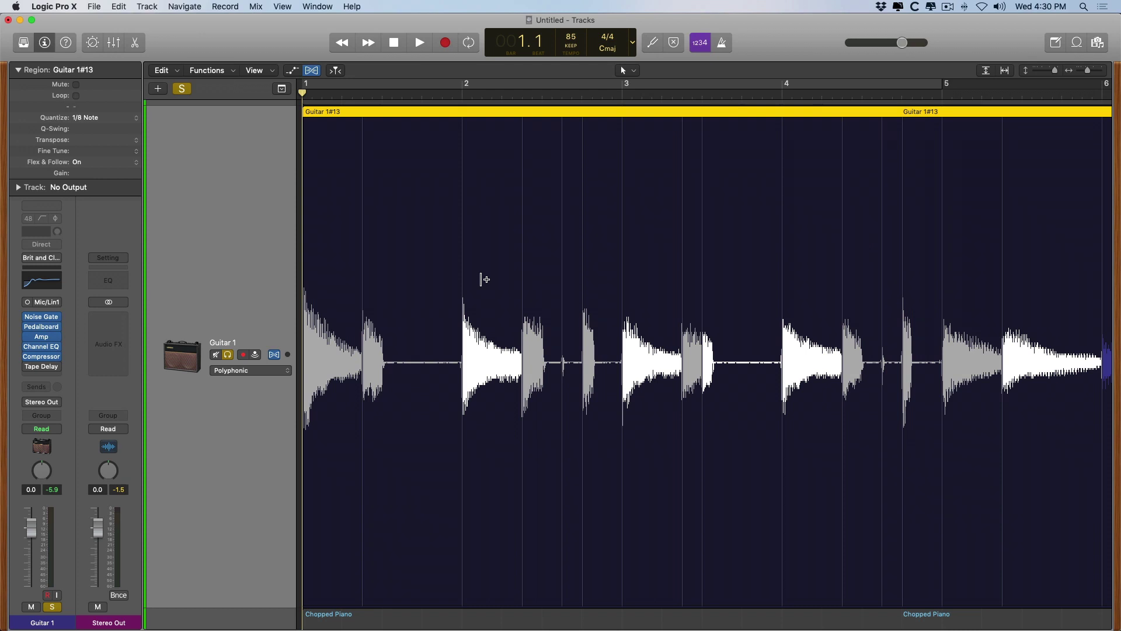
- Audition the quantized guitar, then erase the flex marker just after bar 3 with the Eraser
{"action": "key", "text": "space"}
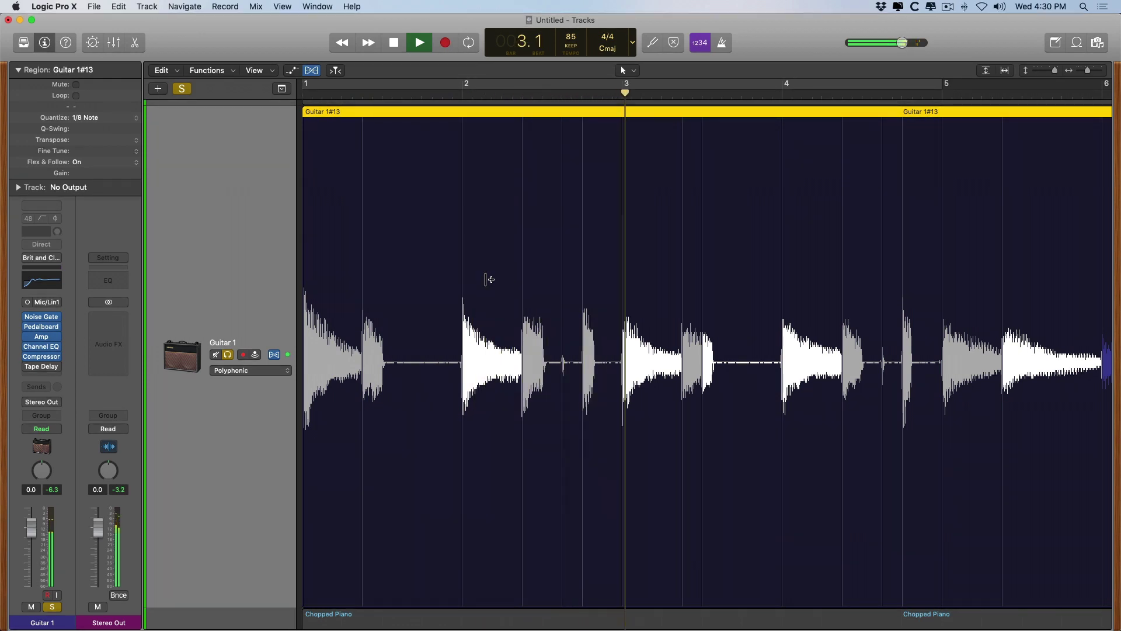
{"action": "scroll", "coordinate": [490, 279], "scroll_direction": "right", "scroll_amount": 3}
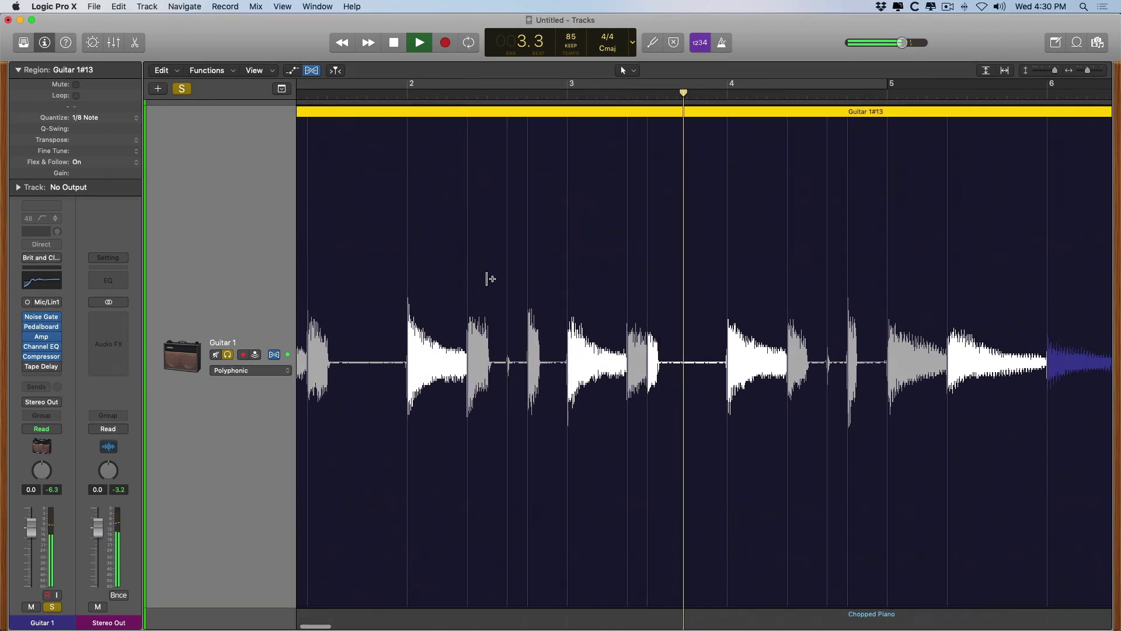
{"action": "key", "text": "space"}
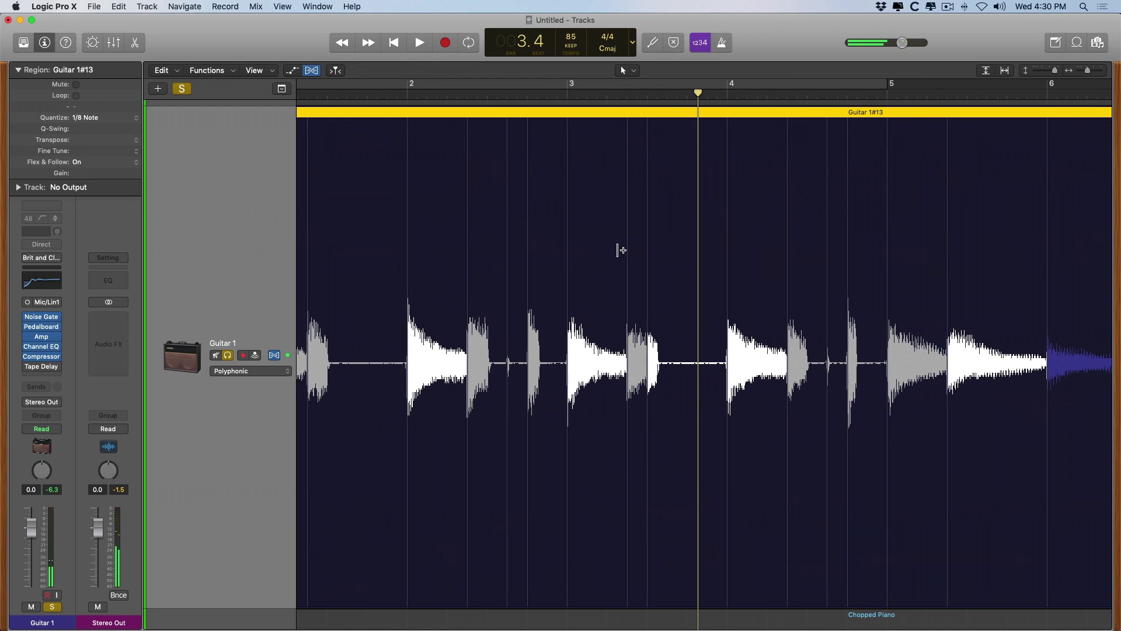
{"action": "left_click", "coordinate": [634, 71]}
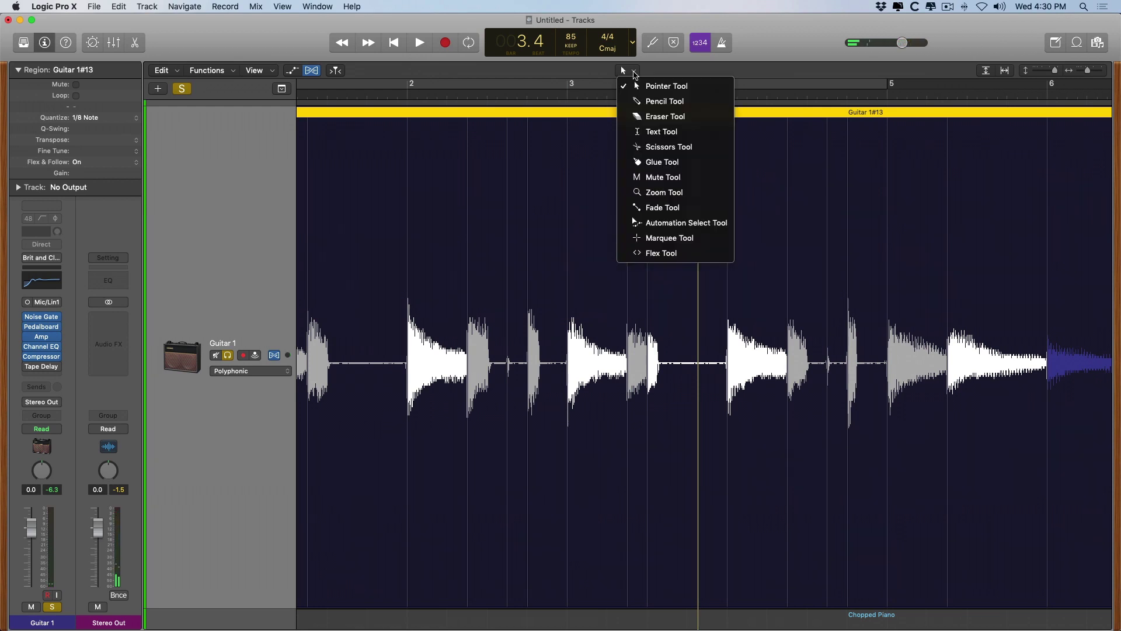
{"action": "left_click", "coordinate": [665, 117]}
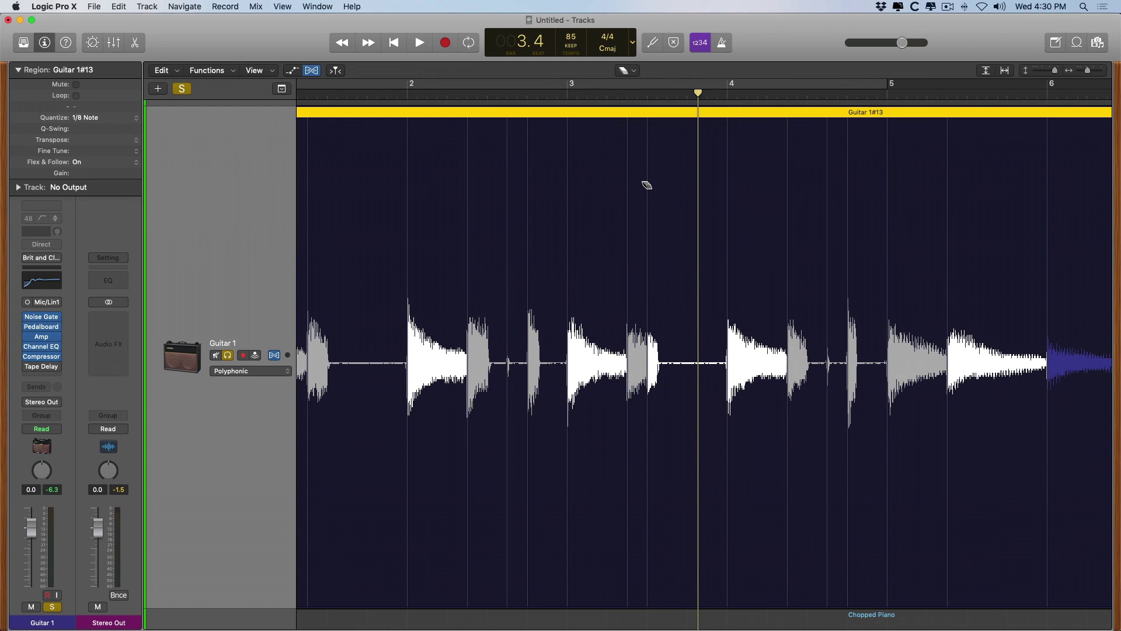
{"action": "left_click", "coordinate": [647, 193]}
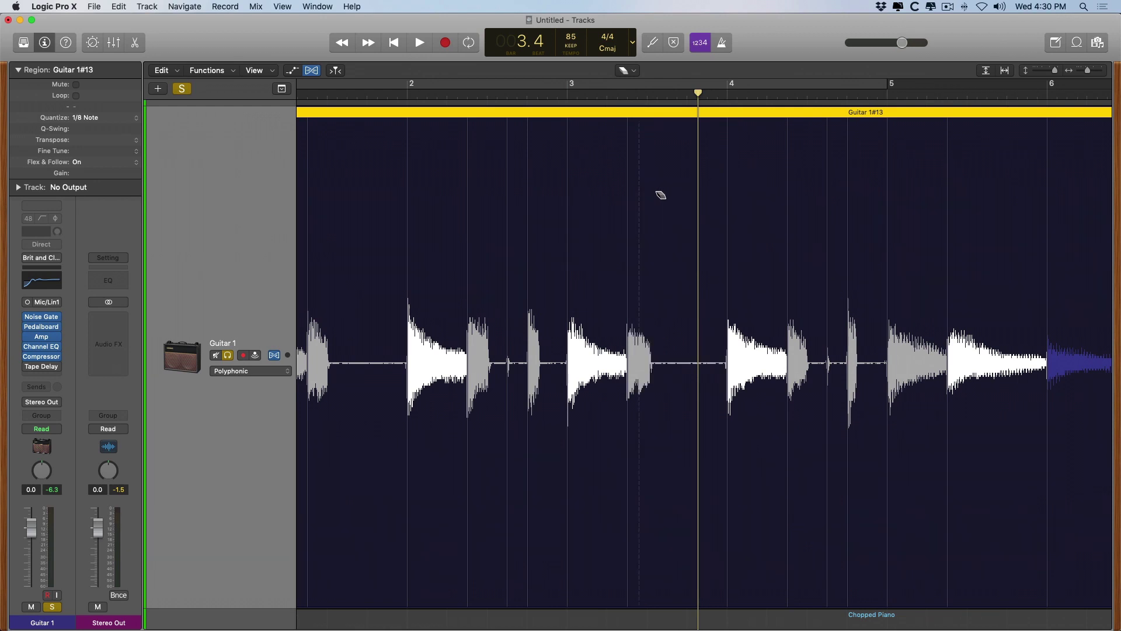
- Play the guitar from bar 3 to check the result, then return to the Pointer Tool
{"action": "left_click", "coordinate": [584, 93]}
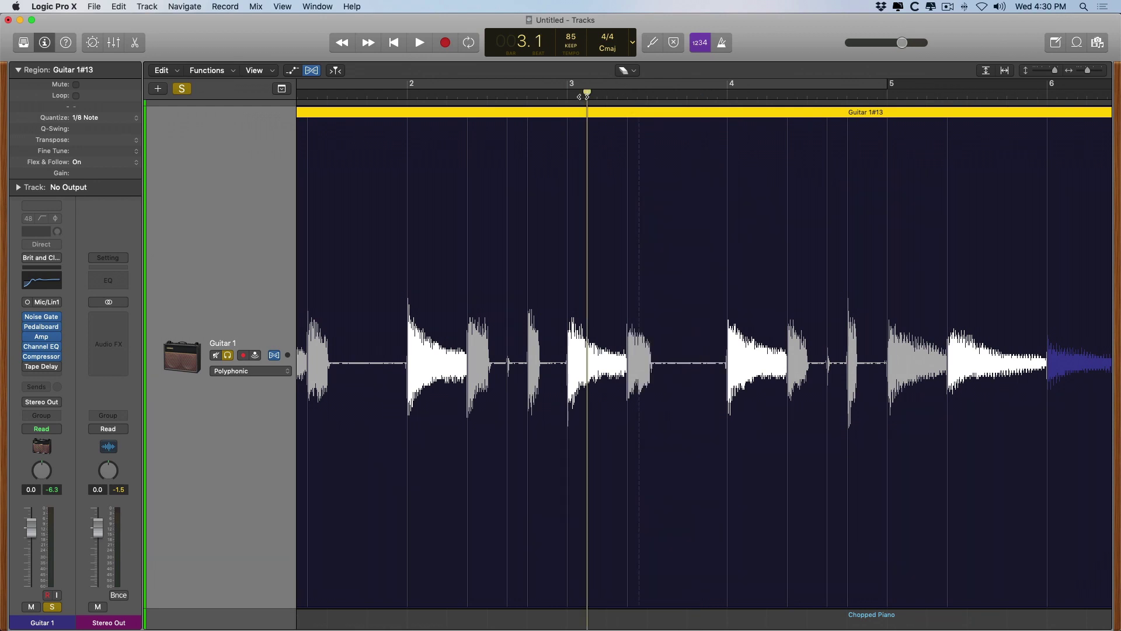
{"action": "key", "text": "space"}
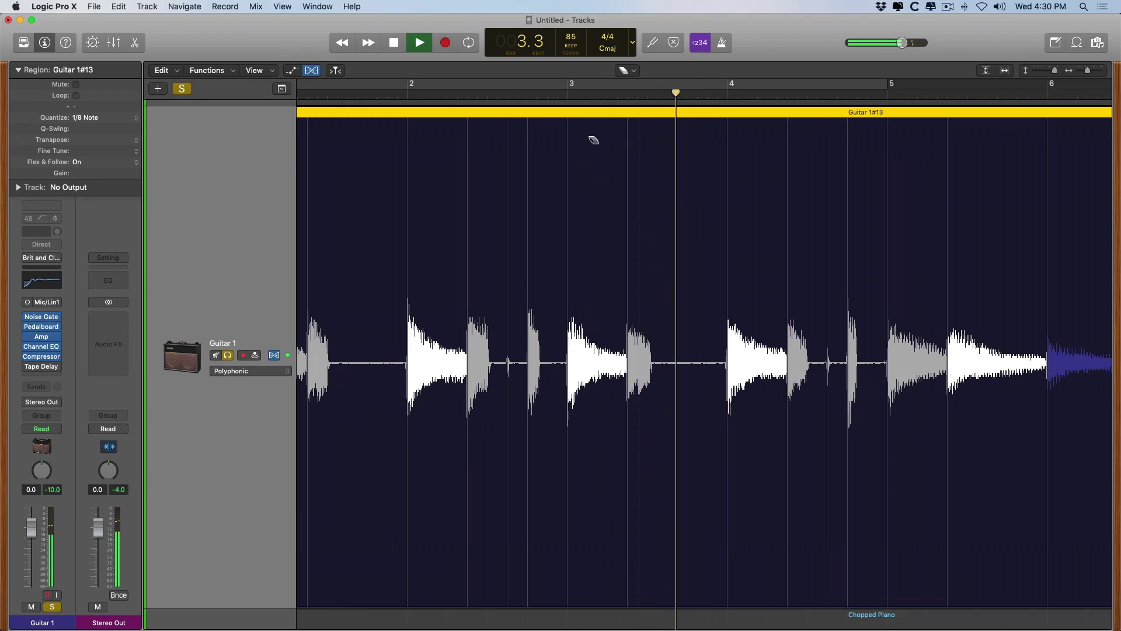
{"action": "key", "text": "space"}
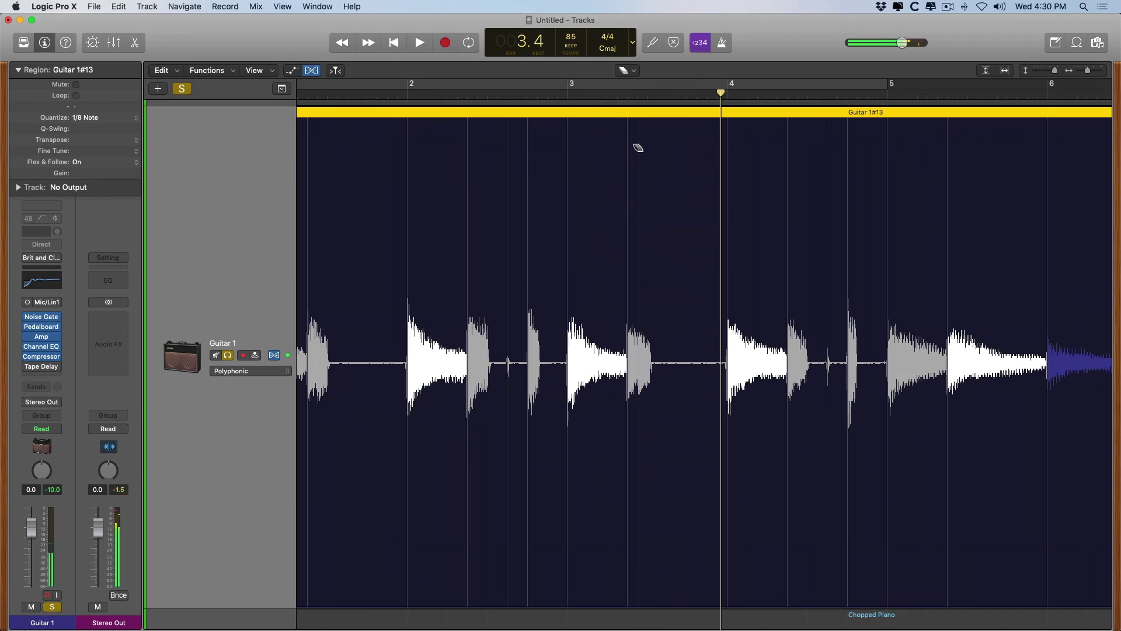
{"action": "left_click", "coordinate": [631, 71]}
{"action": "left_click", "coordinate": [632, 86]}
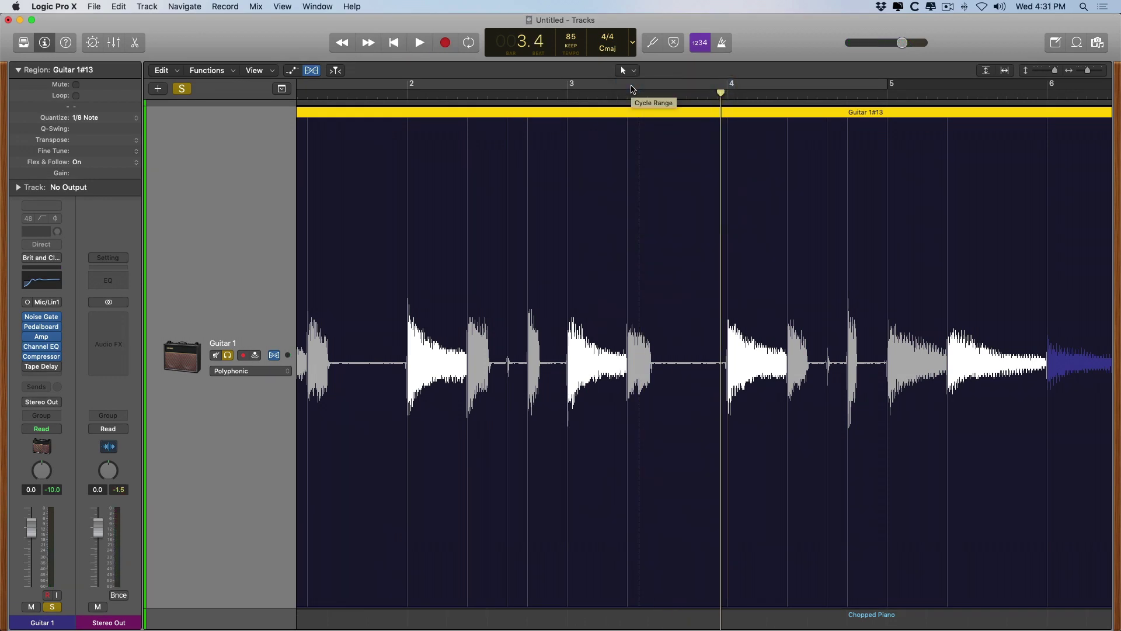
- Add a flex marker just after beat 3.3, drag it earlier, and play from bar 3
{"action": "left_click_drag", "start_coordinate": [596, 226], "coordinate": [713, 401]}
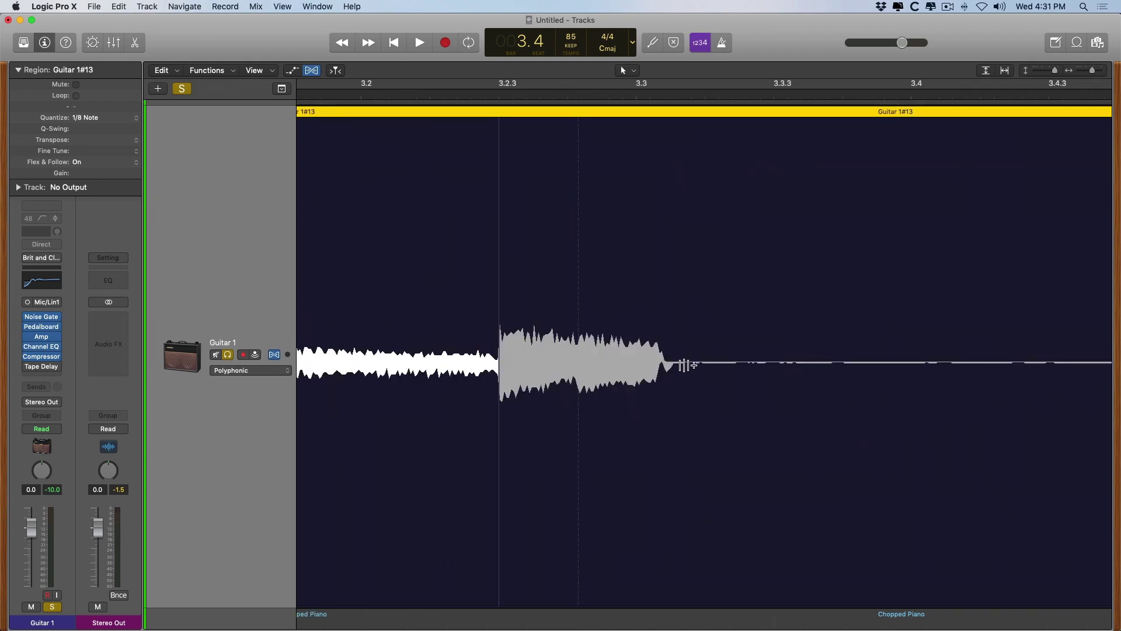
{"action": "left_click", "coordinate": [685, 326]}
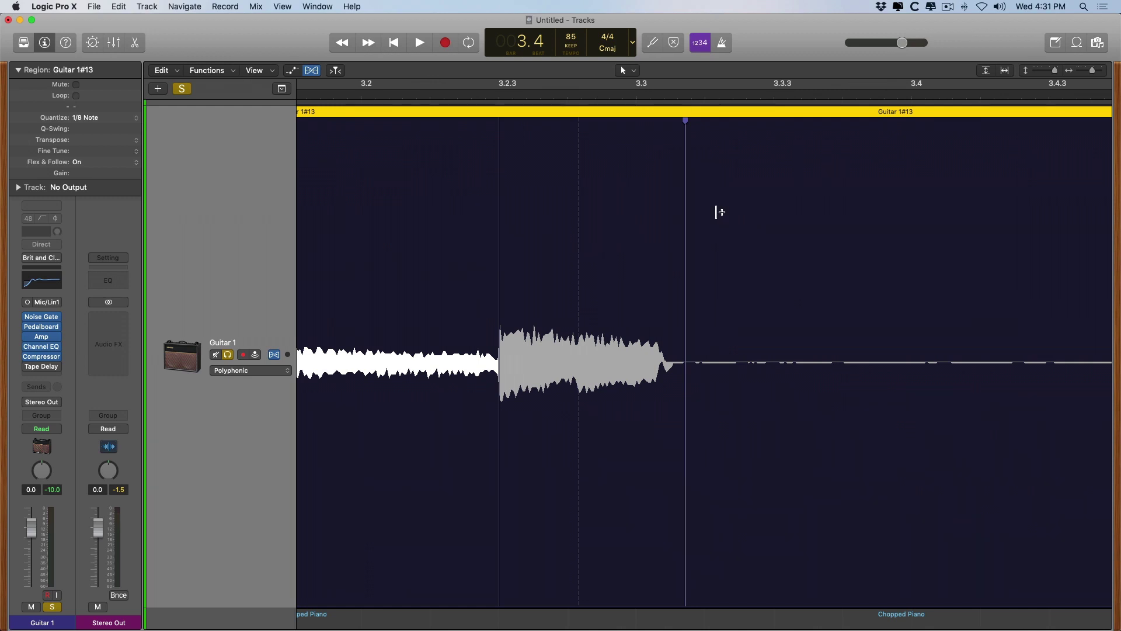
{"action": "mouse_move", "coordinate": [684, 225]}
{"action": "left_click_drag", "start_coordinate": [685, 226], "coordinate": [632, 224]}
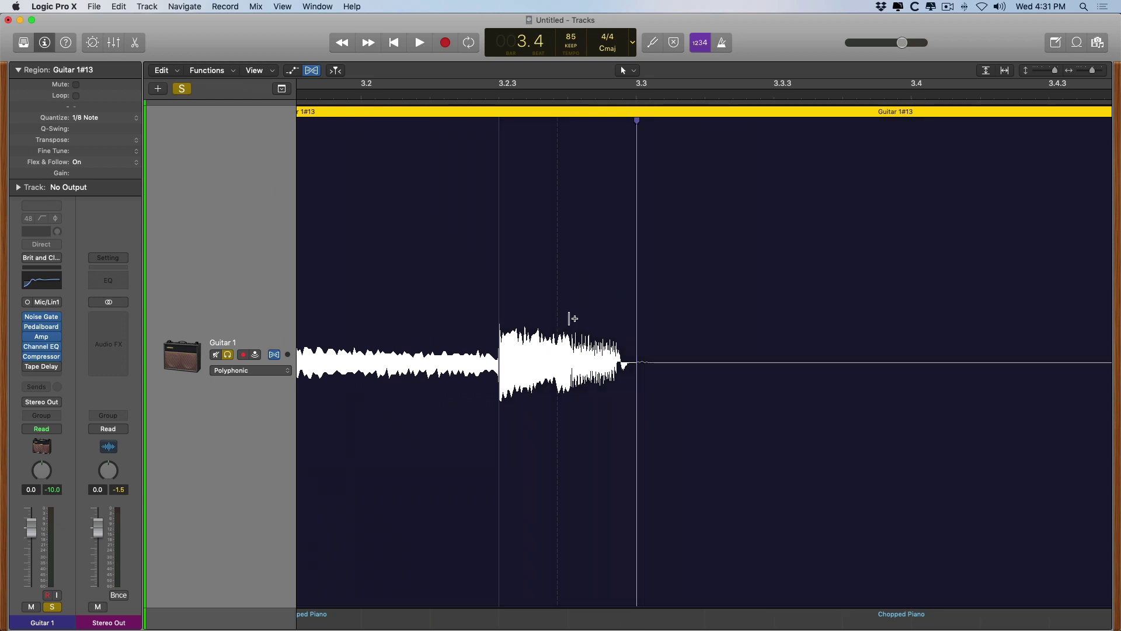
{"action": "key", "text": "super+Left"}
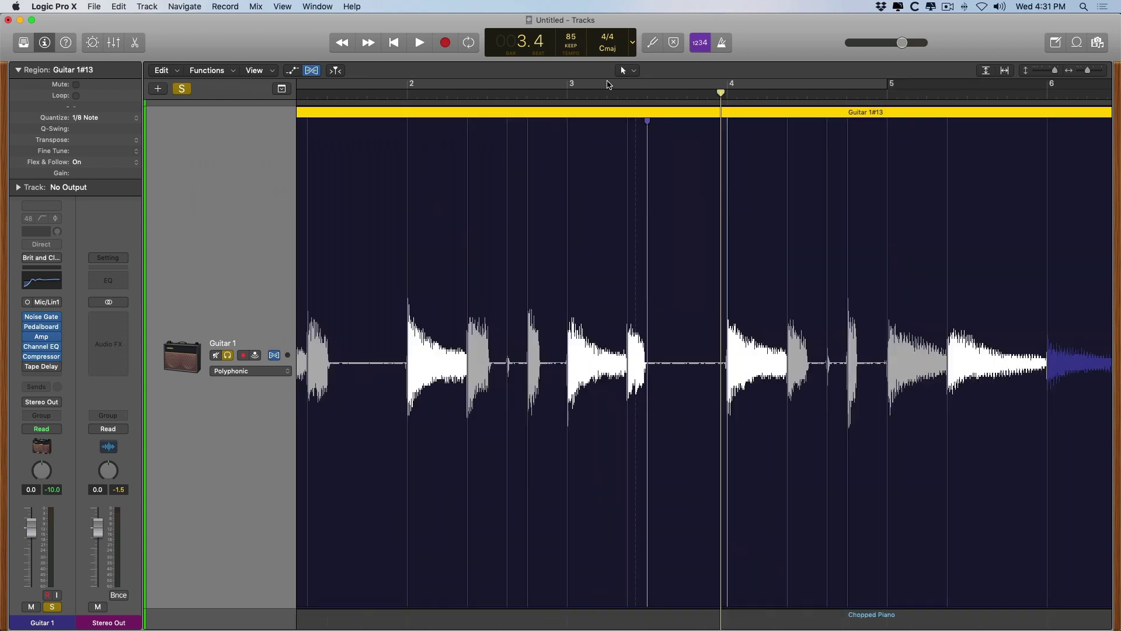
{"action": "left_click", "coordinate": [570, 94]}
{"action": "key", "text": "space"}
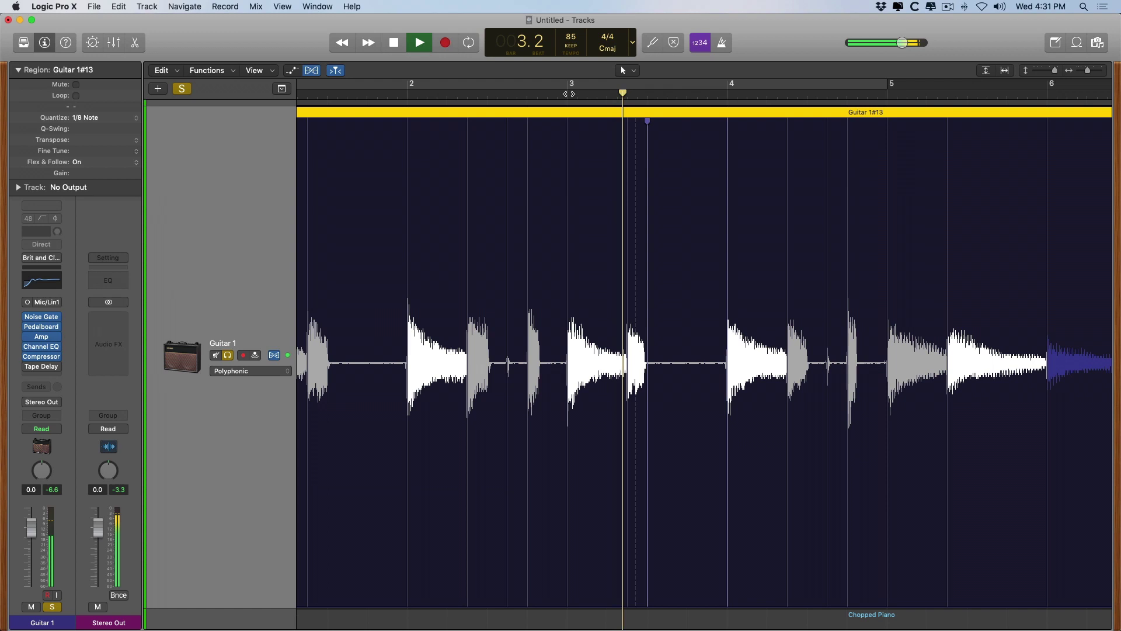
{"action": "key", "text": "space"}
- Drag the flex marker near beat 3.3 later to stretch the previous note, and audition again
{"action": "left_click_drag", "start_coordinate": [603, 188], "coordinate": [747, 362]}
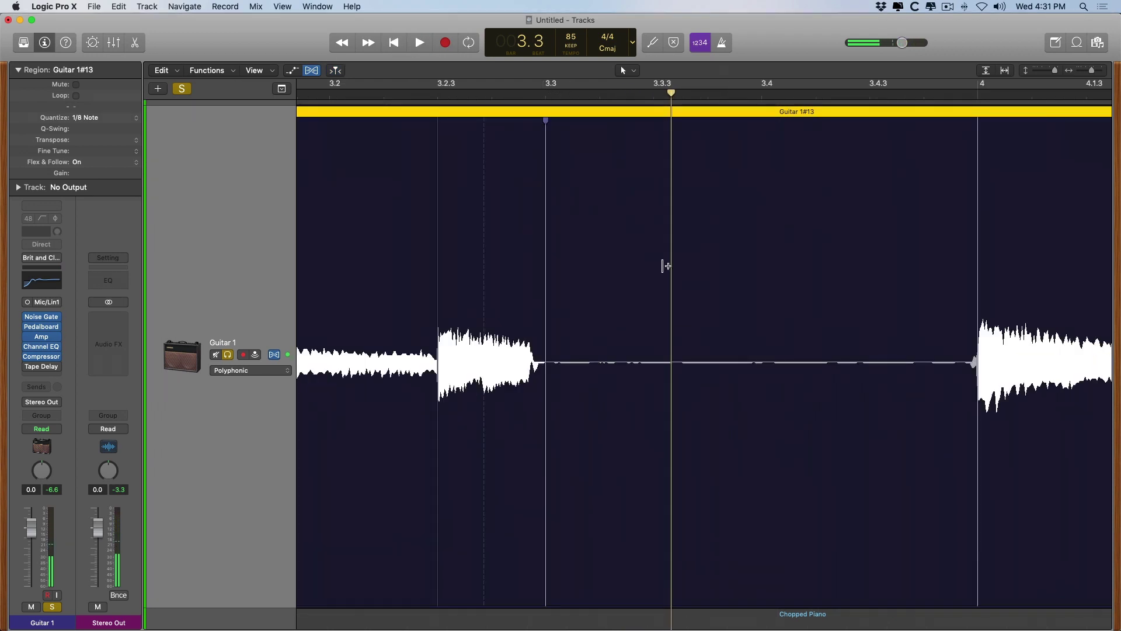
{"action": "left_click_drag", "start_coordinate": [545, 183], "coordinate": [573, 183]}
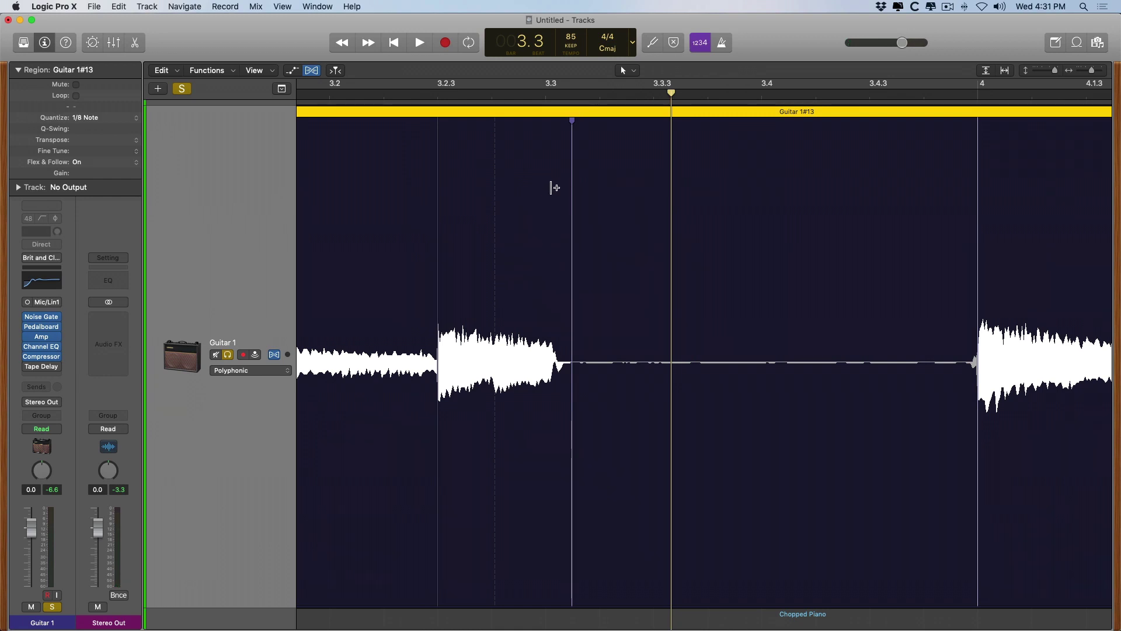
{"action": "key", "text": "space"}
{"action": "left_click", "coordinate": [620, 193], "text": "ctrl+alt"}
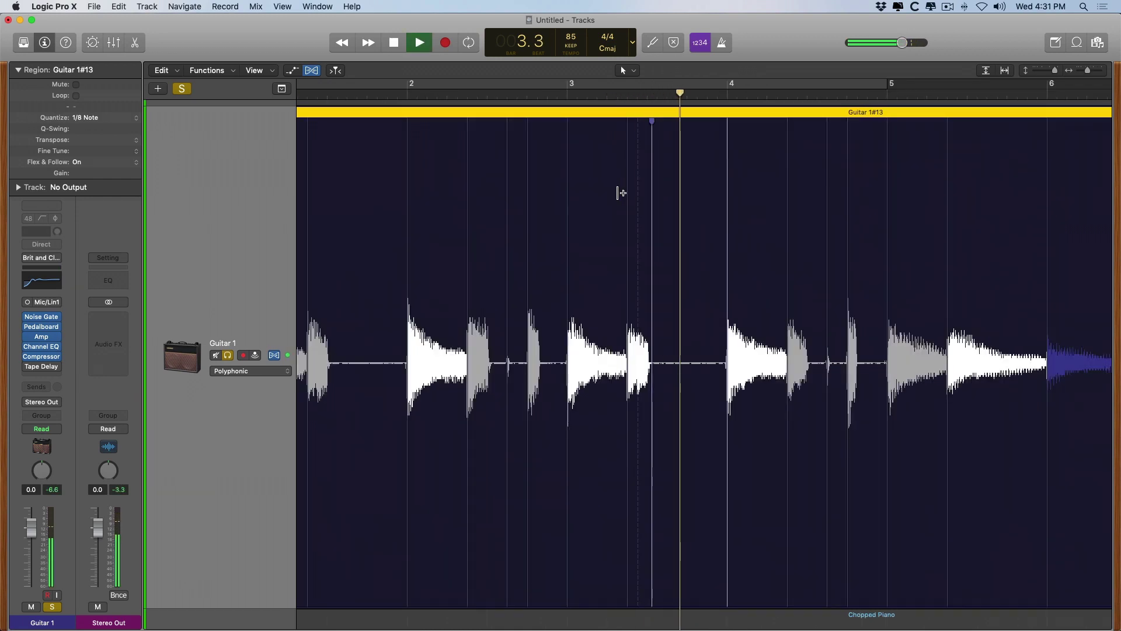
{"action": "key", "text": "space"}
{"action": "scroll", "coordinate": [621, 192], "scroll_direction": "right", "scroll_amount": 2}
{"action": "key", "text": "space"}
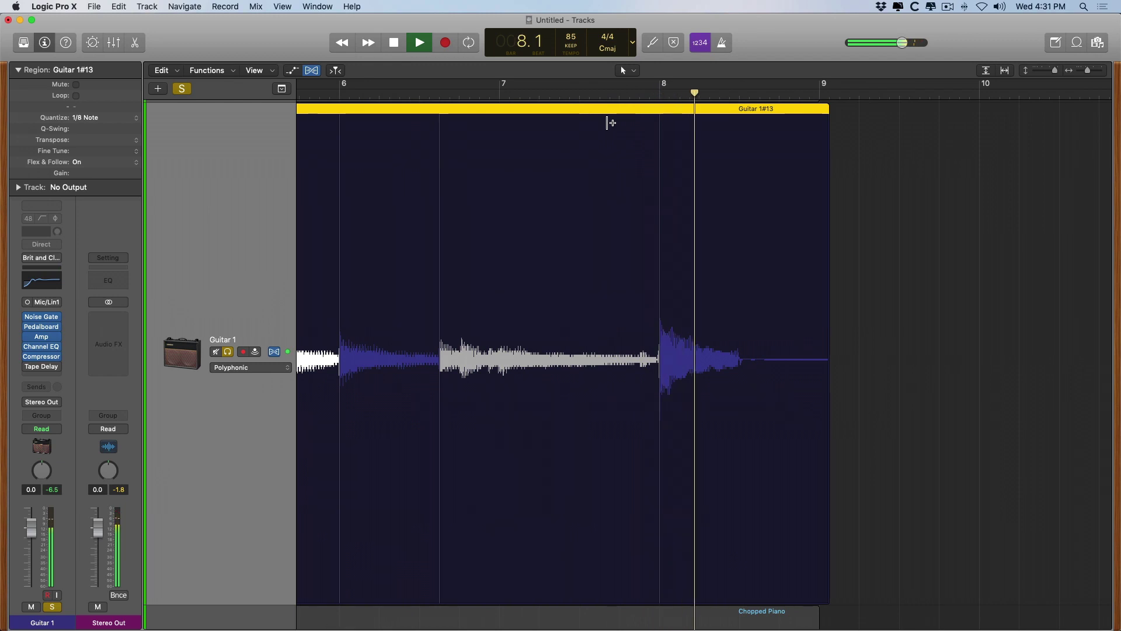
- Zoom out to all four tracks, solo Jet Set Bass with the guitar, and play from bar 1
{"action": "key", "text": "z"}
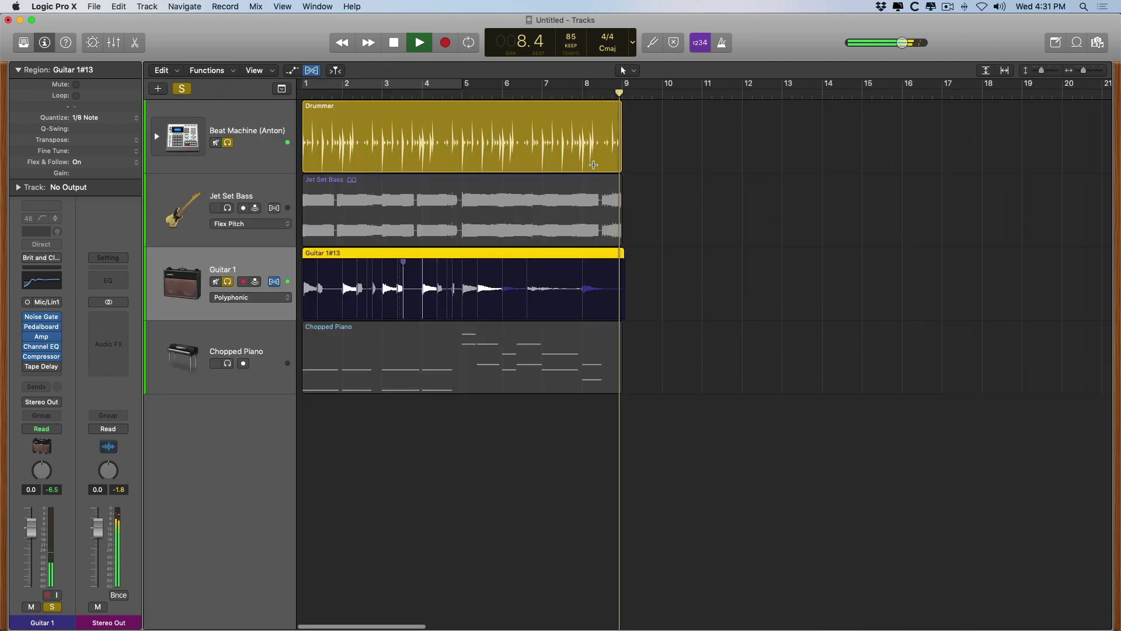
{"action": "key", "text": "space"}
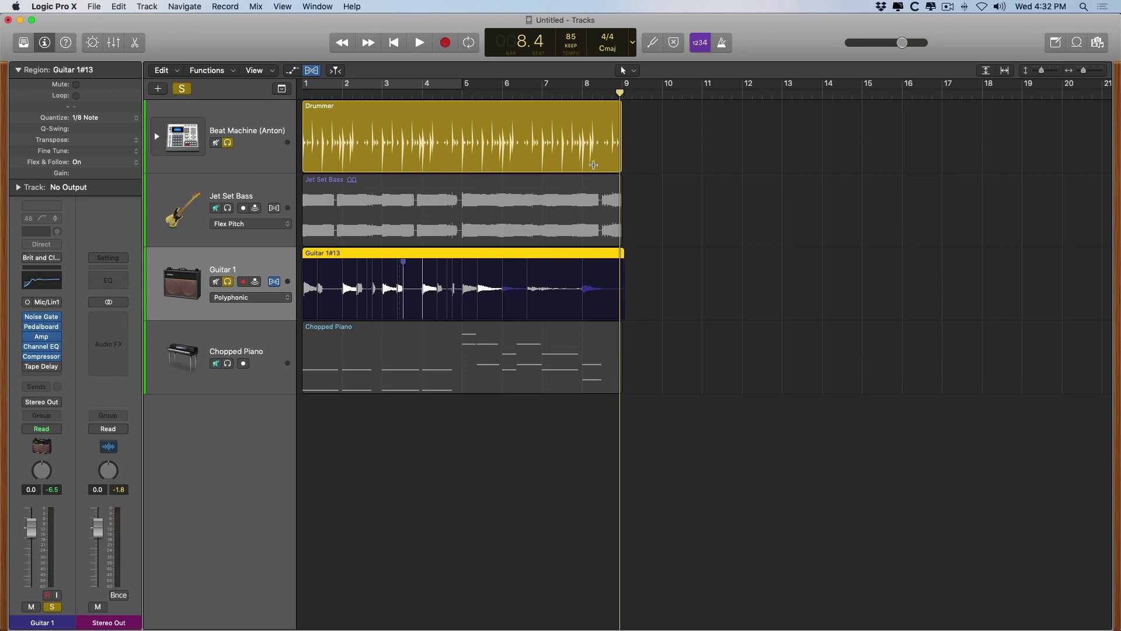
{"action": "left_click", "coordinate": [228, 210]}
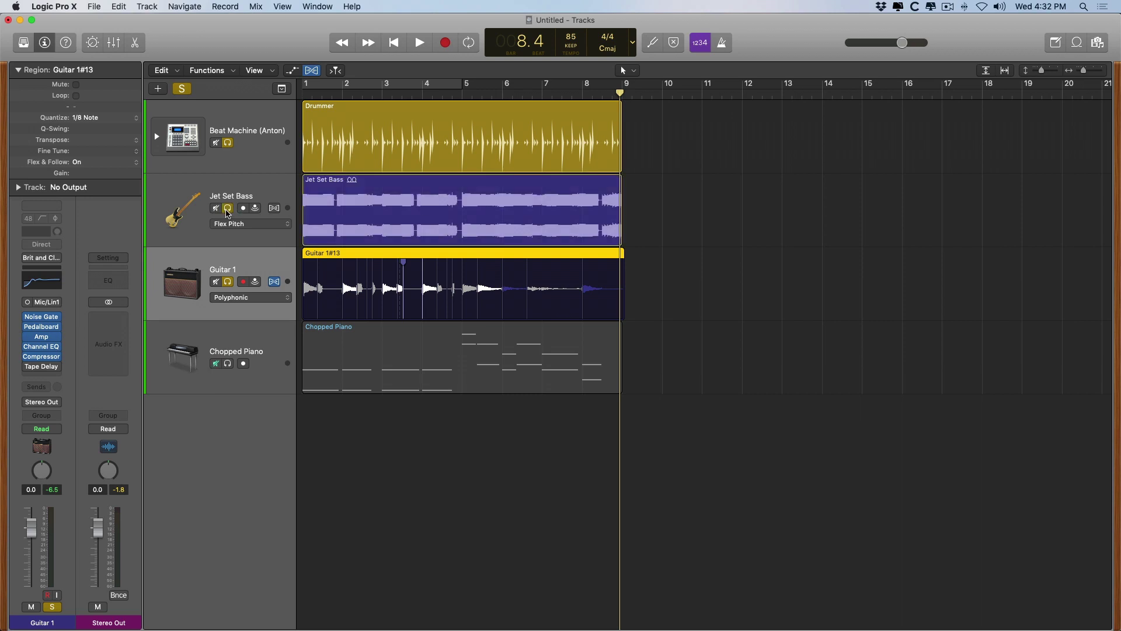
{"action": "key", "text": "Return"}
{"action": "key", "text": "space"}
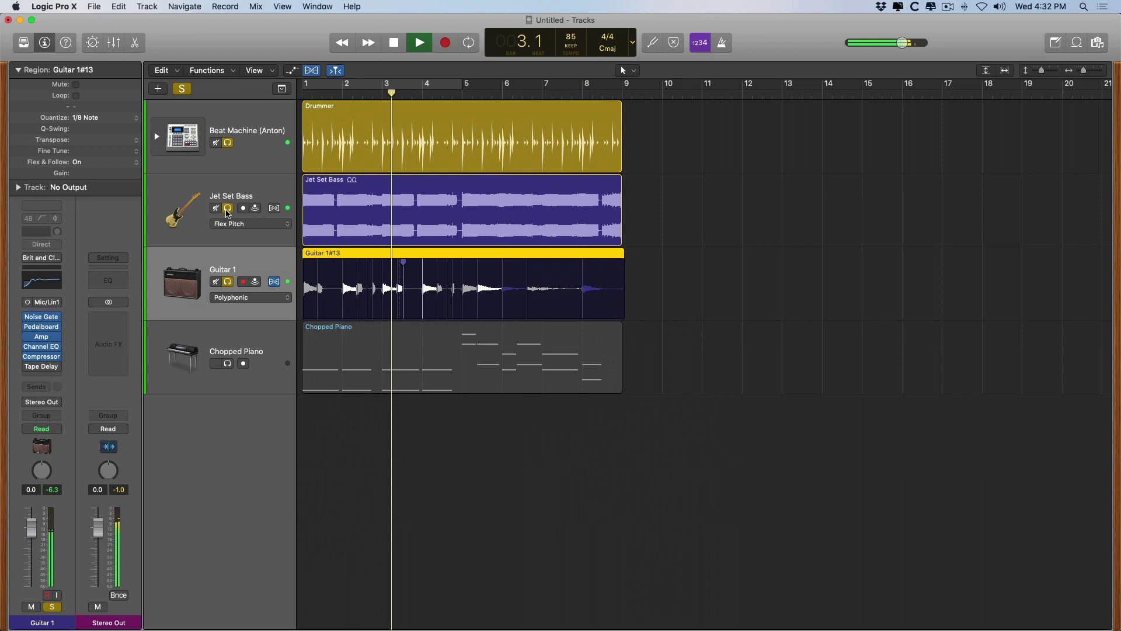
{"action": "key", "text": "space"}
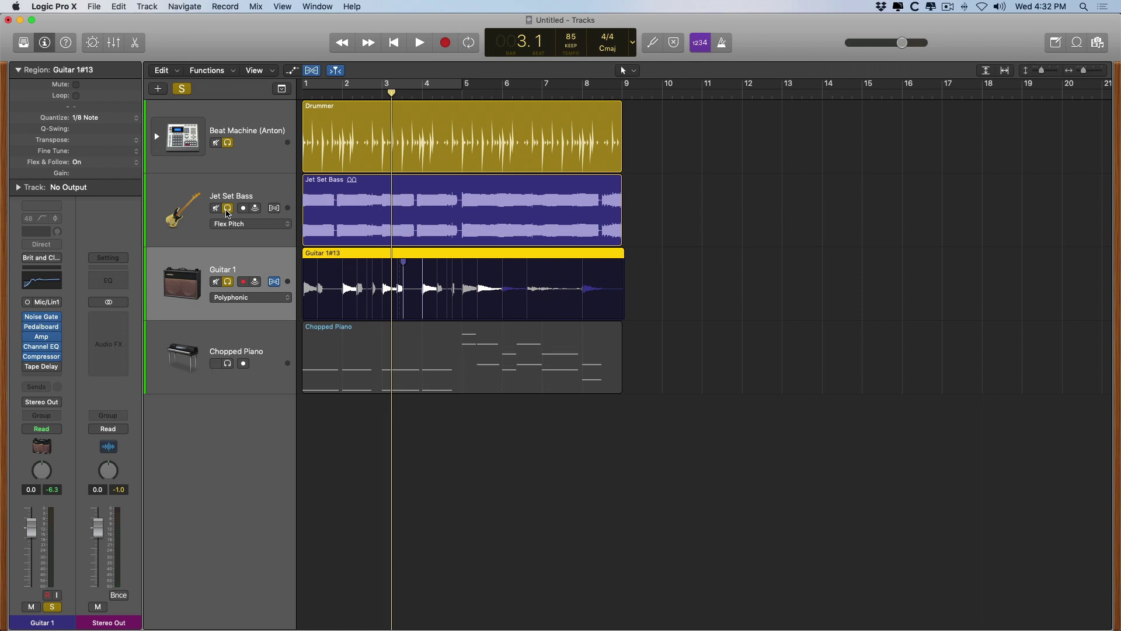
- Show Flex Pitch notes and zoom in on the Jet Set Bass region
{"action": "left_click", "coordinate": [264, 224]}
{"action": "left_click", "coordinate": [264, 224]}
{"action": "left_click", "coordinate": [393, 182]}
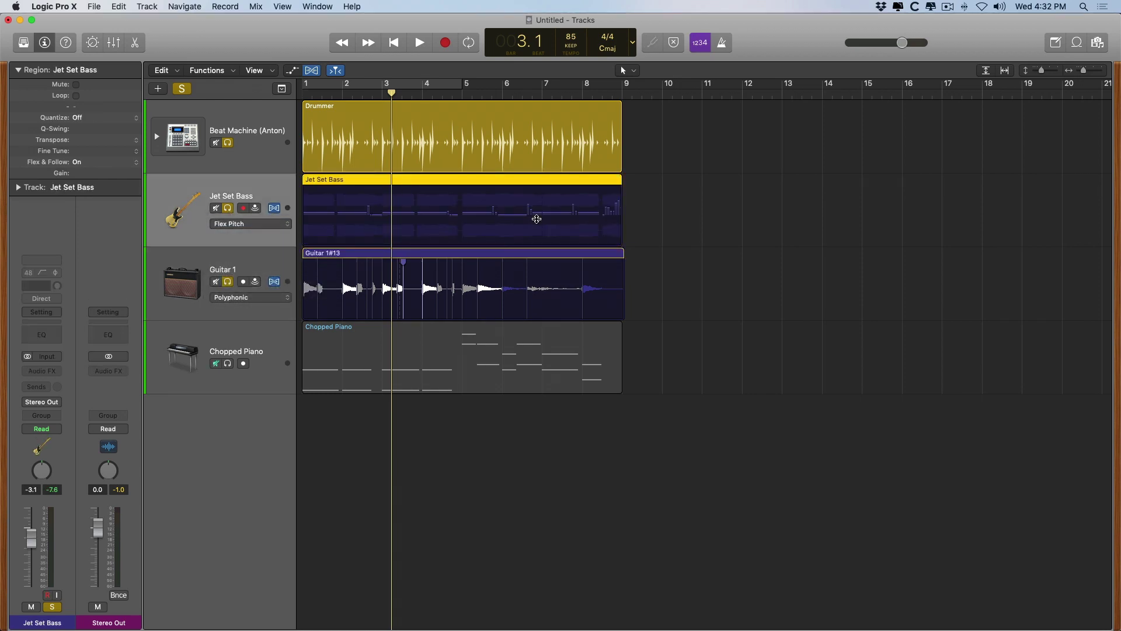
{"action": "left_click_drag", "start_coordinate": [635, 247], "coordinate": [257, 170]}
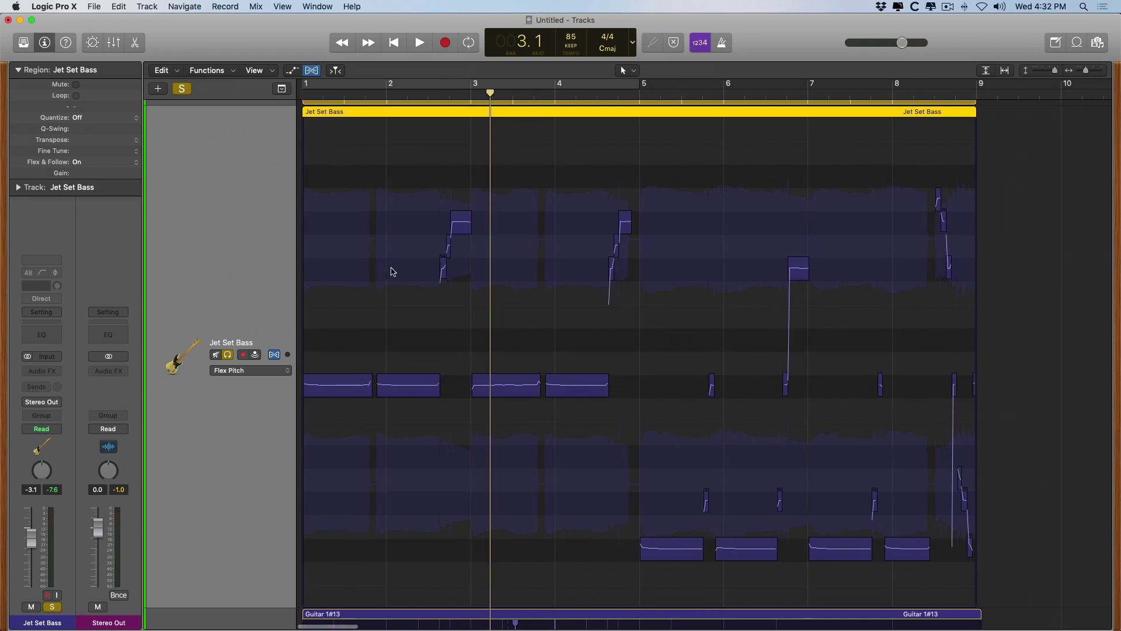
{"action": "scroll", "coordinate": [391, 271], "scroll_direction": "down", "scroll_amount": 10}
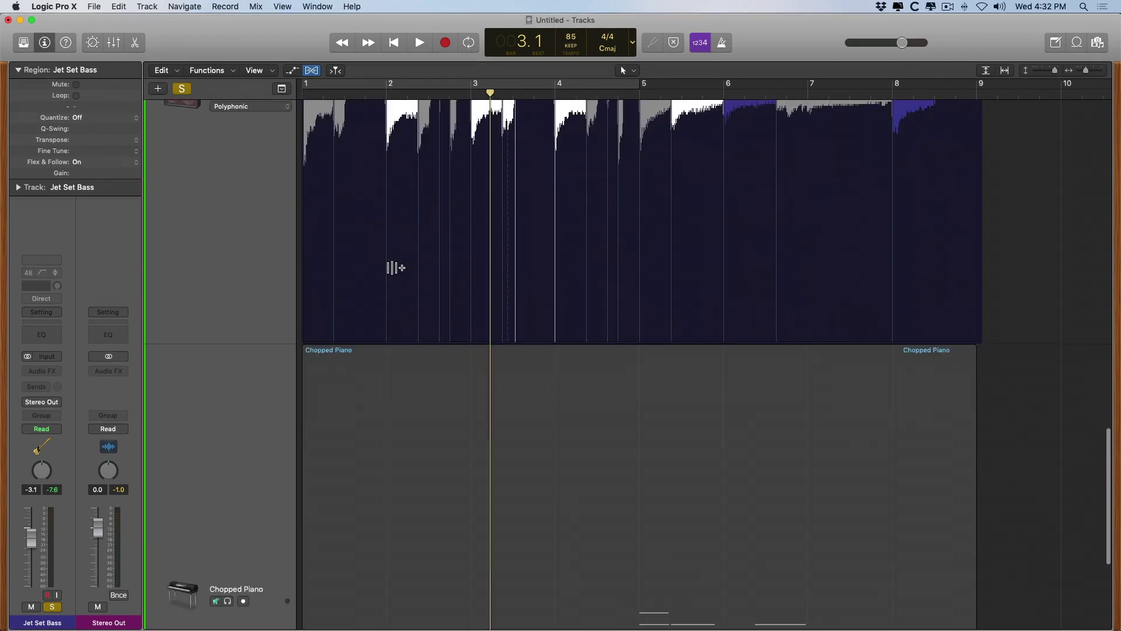
{"action": "scroll", "coordinate": [395, 267], "scroll_direction": "up", "scroll_amount": 10}
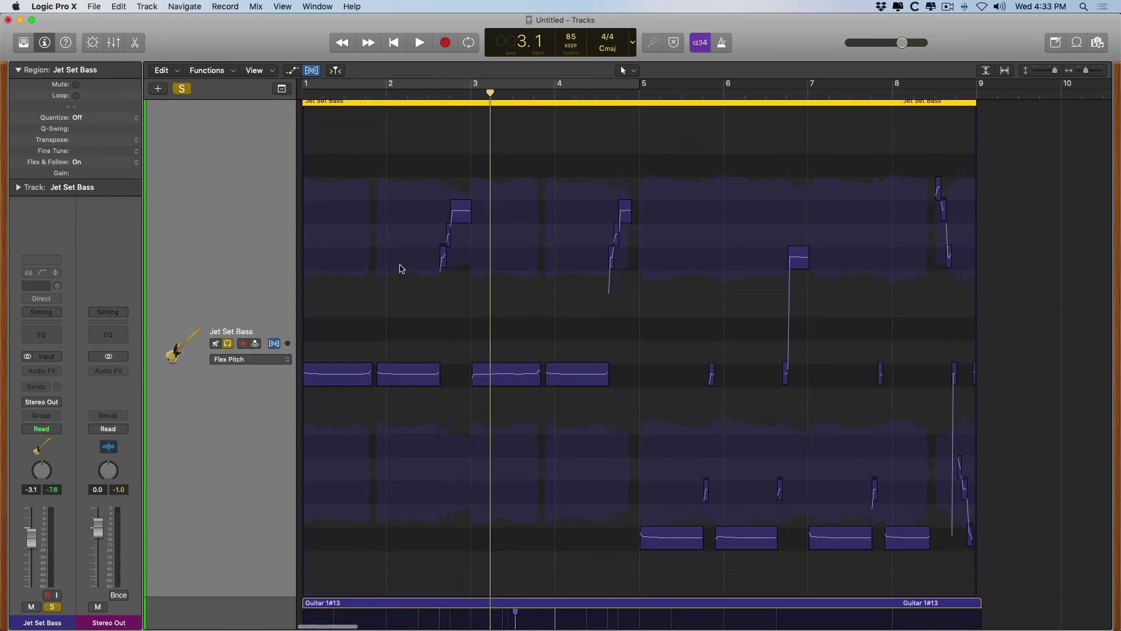
- Listen to the bass from the start, then raise the first bass note's pitch
{"action": "key", "text": "Return"}
{"action": "key", "text": "space"}
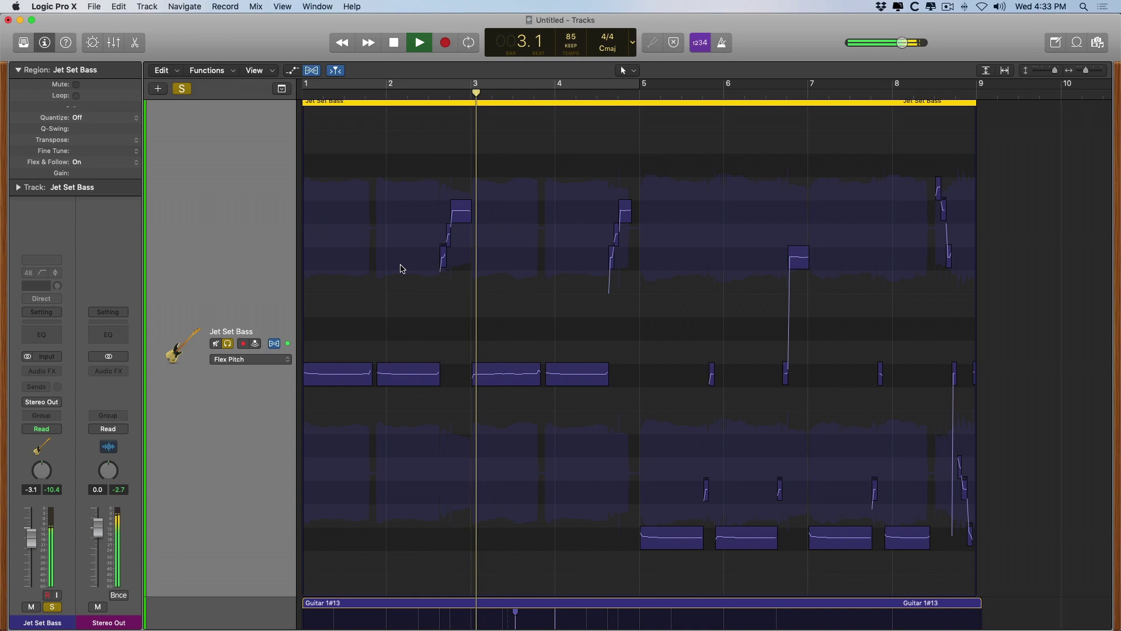
{"action": "key", "text": "space"}
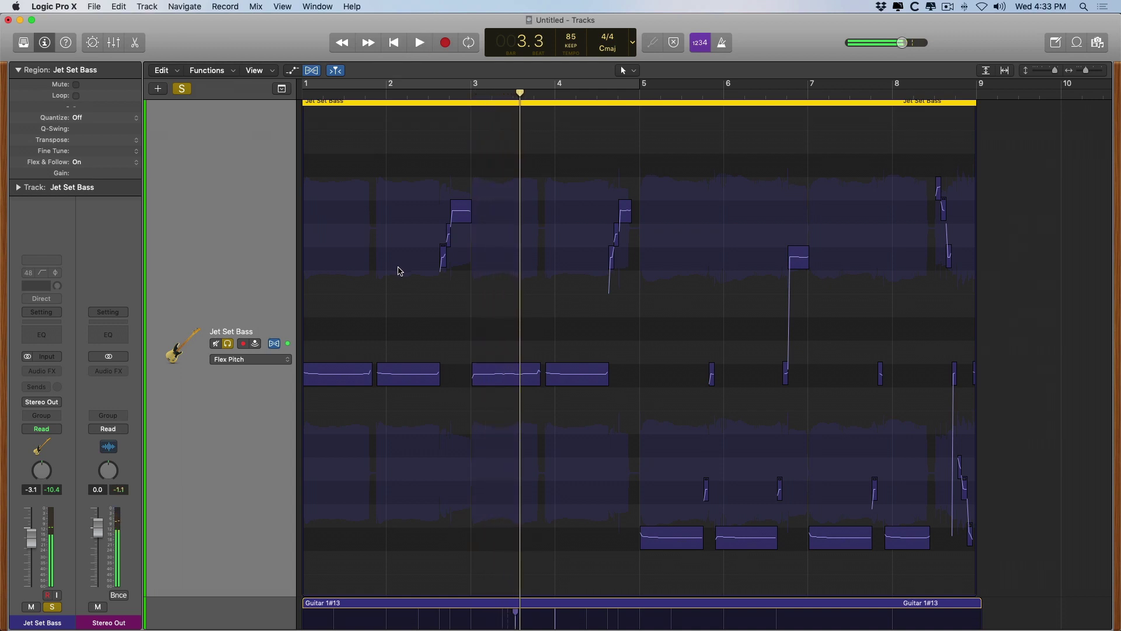
{"action": "left_click_drag", "start_coordinate": [331, 374], "coordinate": [335, 301]}
- Play back from bar 1 to hear the raised first note
{"action": "key", "text": "Return"}
{"action": "scroll", "coordinate": [388, 338], "scroll_direction": "down", "scroll_amount": 10}
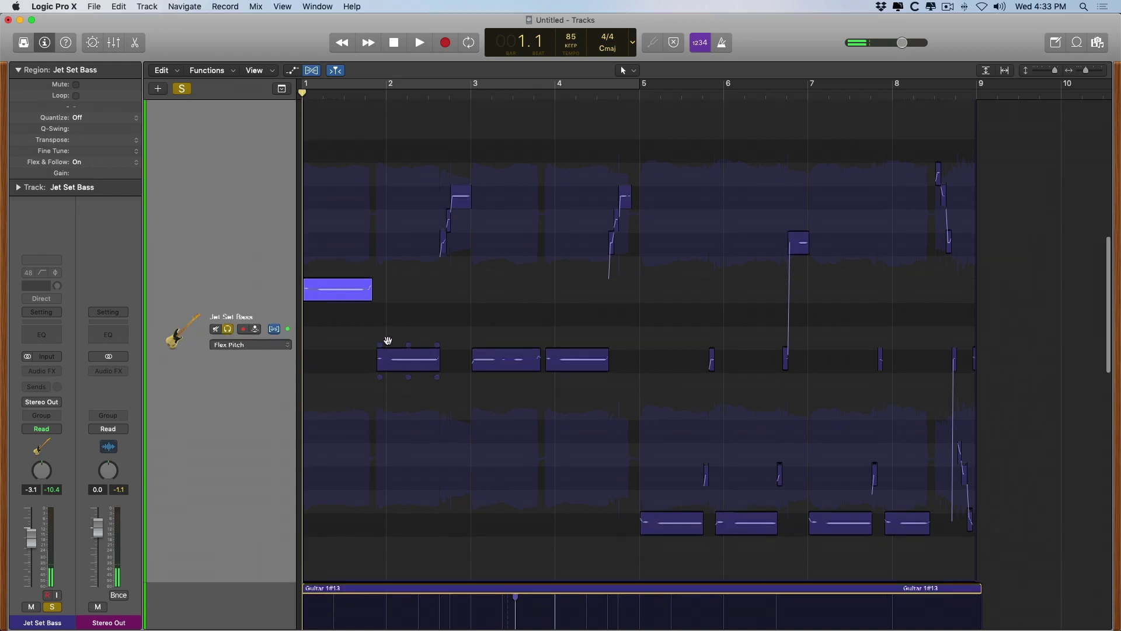
{"action": "scroll", "coordinate": [318, 406], "scroll_direction": "up", "scroll_amount": 10}
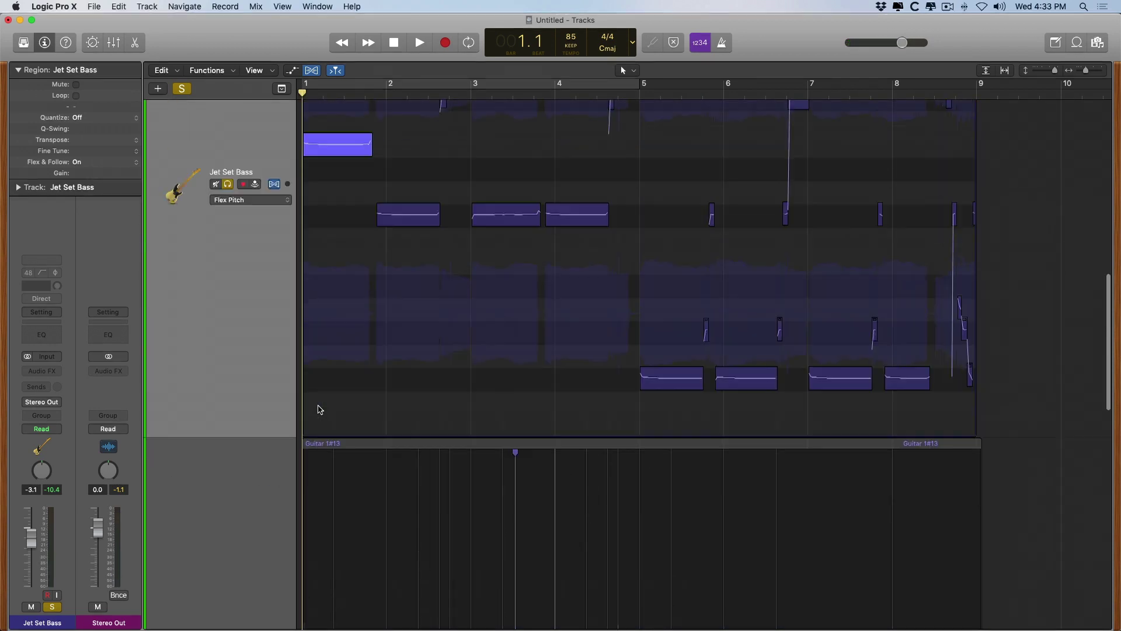
{"action": "key", "text": "space"}
{"action": "scroll", "coordinate": [320, 410], "scroll_direction": "down", "scroll_amount": 3}
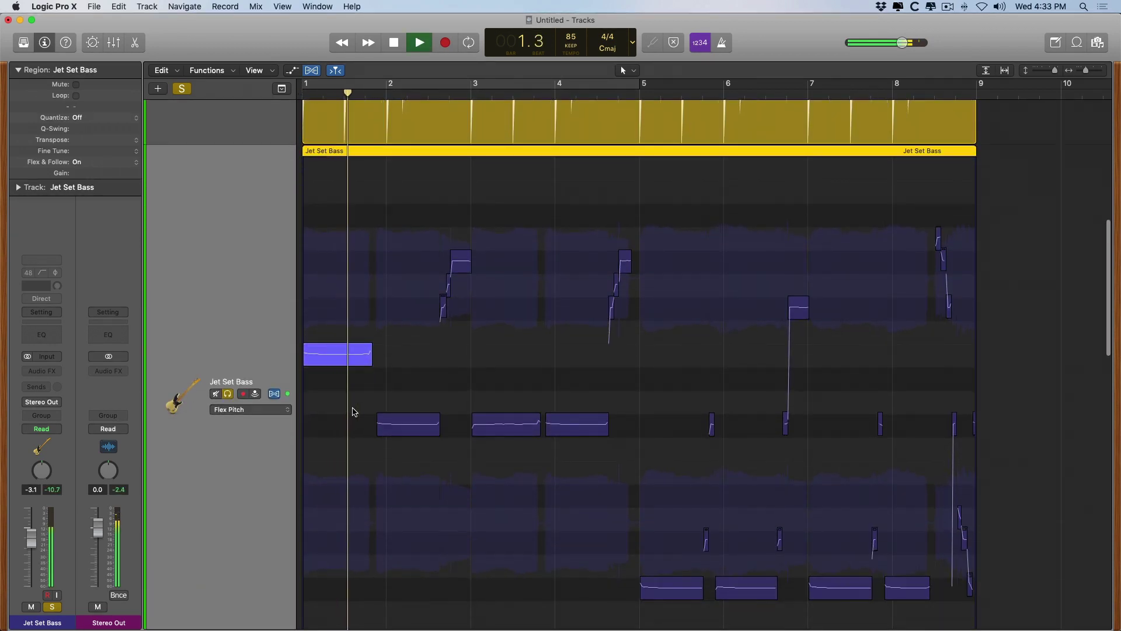
{"action": "key", "text": "space"}
- Lower the bar-2 bass note's pitch and play back the edited bass line
{"action": "left_click", "coordinate": [407, 423]}
{"action": "left_click_drag", "start_coordinate": [409, 459], "coordinate": [408, 493]}
{"action": "key", "text": "space"}
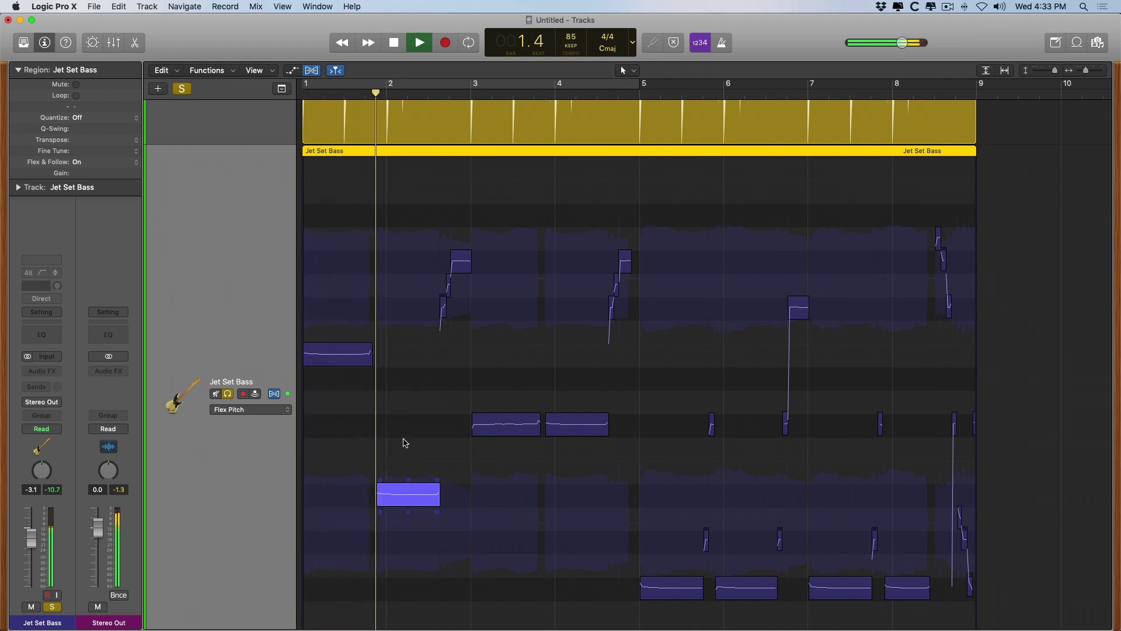
{"action": "key", "text": "space"}
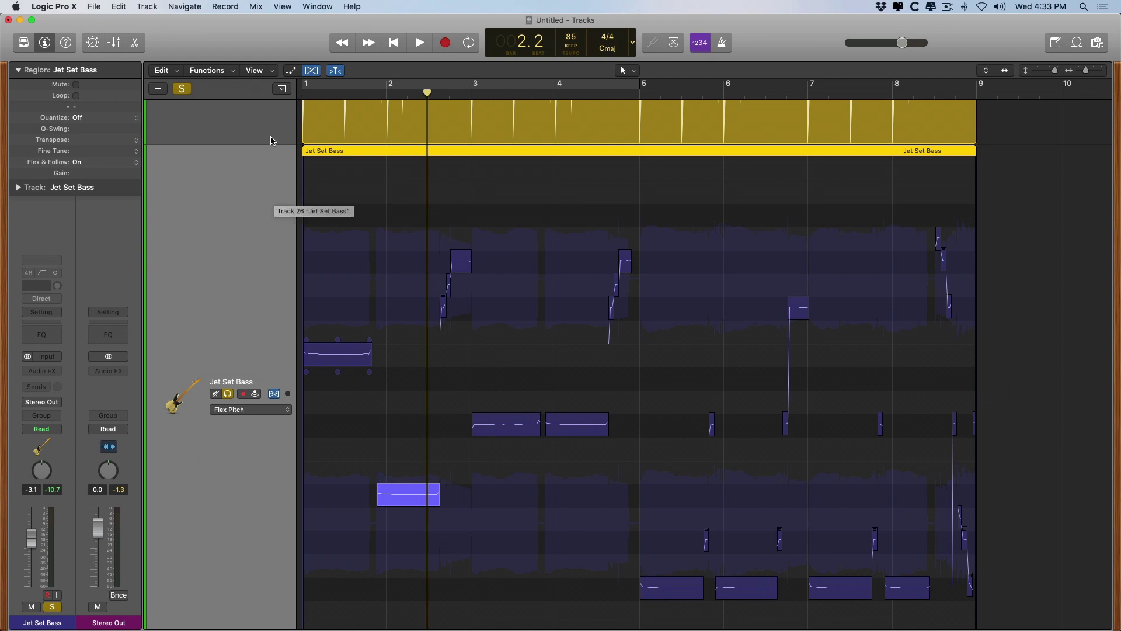
- Open the audio editor in Flex Pitch mode with adjusted vertical zoom
{"action": "left_click", "coordinate": [134, 44]}
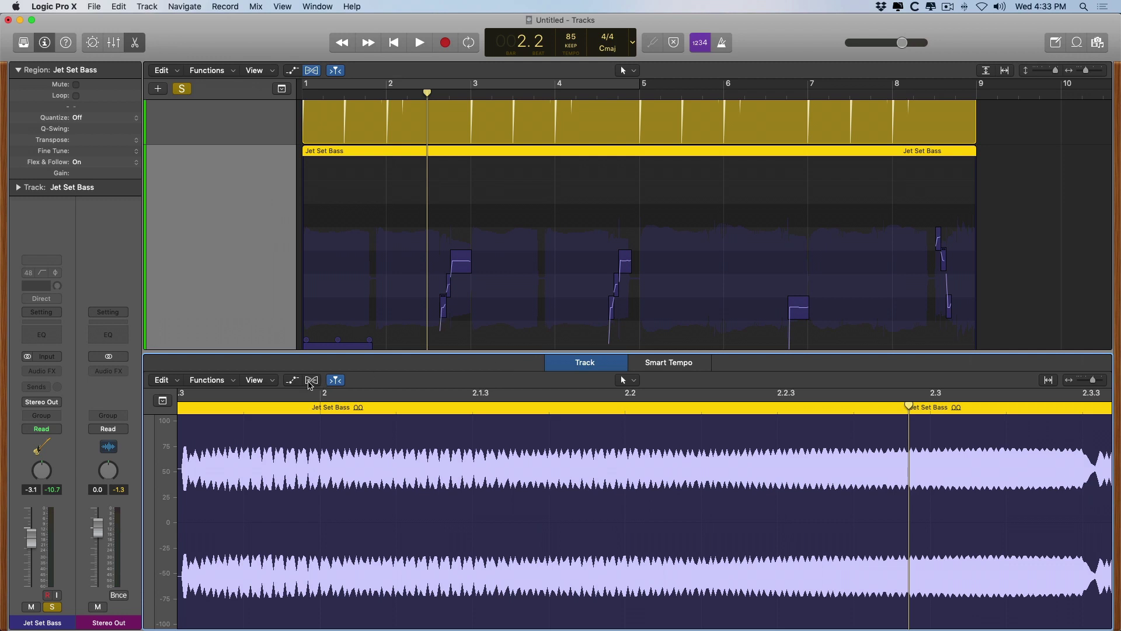
{"action": "left_click", "coordinate": [311, 380]}
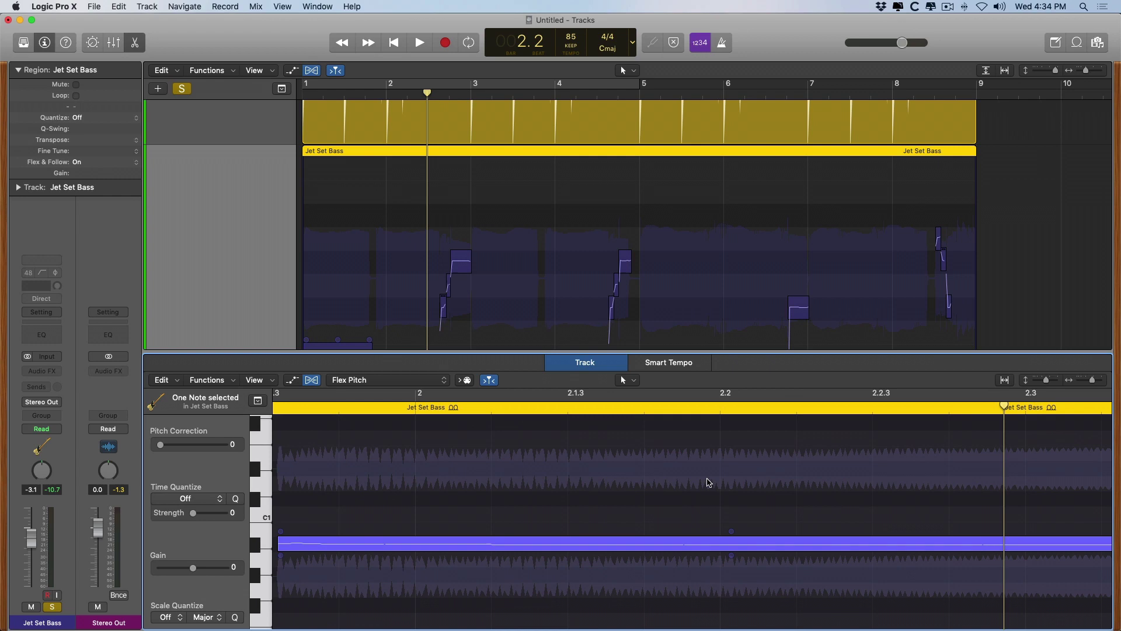
{"action": "left_click_drag", "start_coordinate": [1046, 380], "coordinate": [1079, 382]}
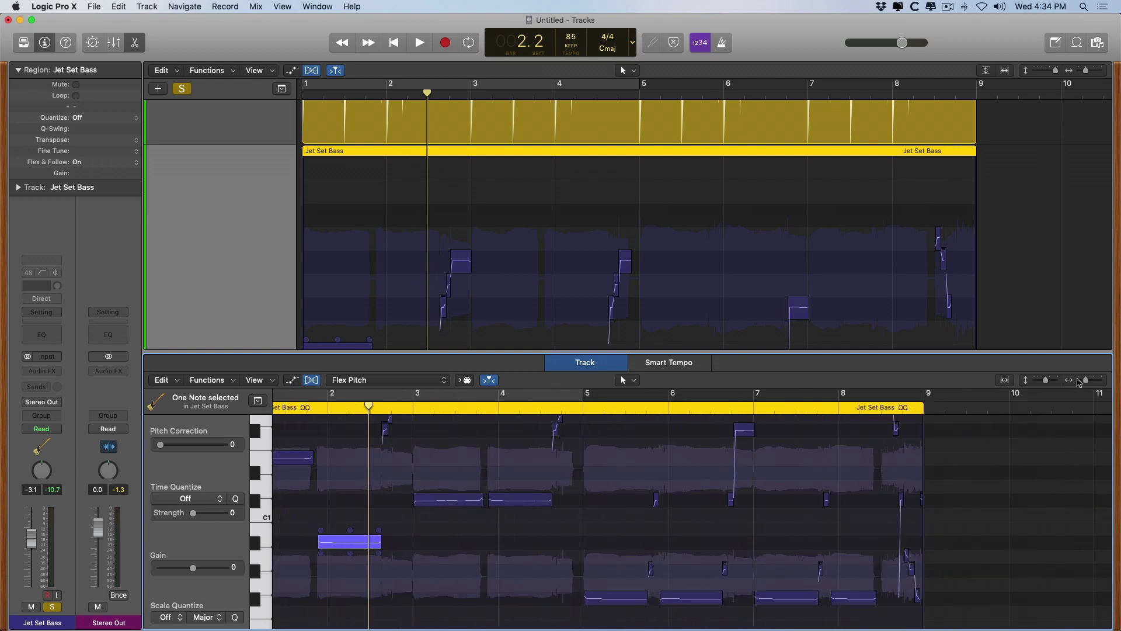
{"action": "scroll", "coordinate": [858, 501], "scroll_direction": "left", "scroll_amount": 2}
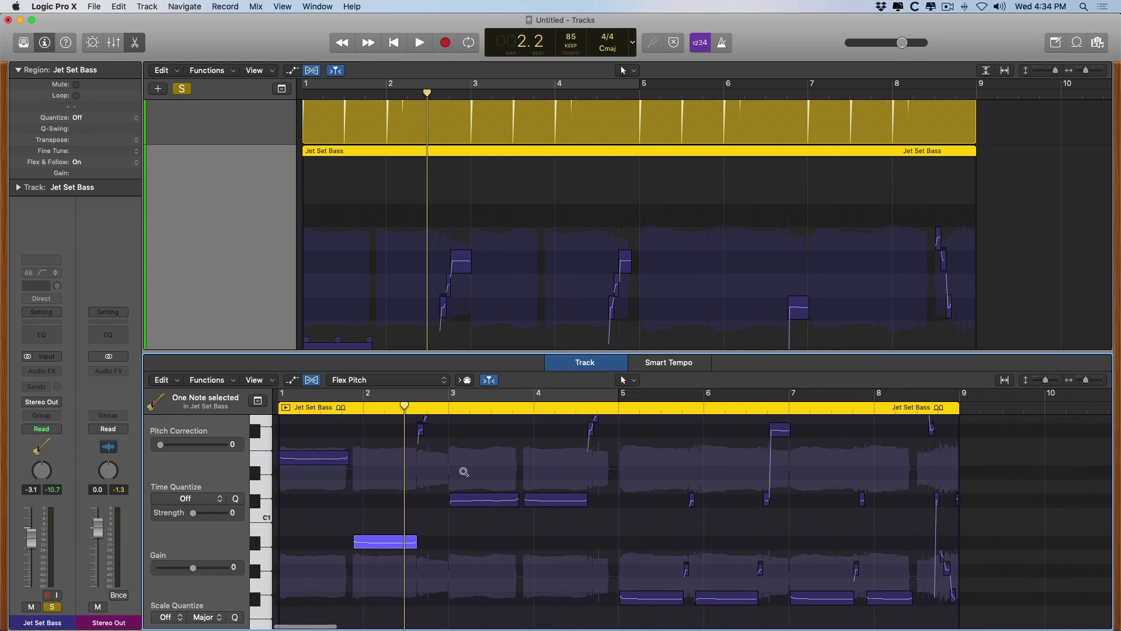
- Zoom around bars 3–4, back out to the whole region, and enlarge the editor
{"action": "left_click_drag", "start_coordinate": [443, 471], "coordinate": [559, 525]}
{"action": "left_click", "coordinate": [598, 503], "text": "ctrl+alt"}
{"action": "left_click_drag", "start_coordinate": [519, 352], "coordinate": [504, 190]}
{"action": "scroll", "coordinate": [544, 436], "scroll_direction": "up", "scroll_amount": 5}
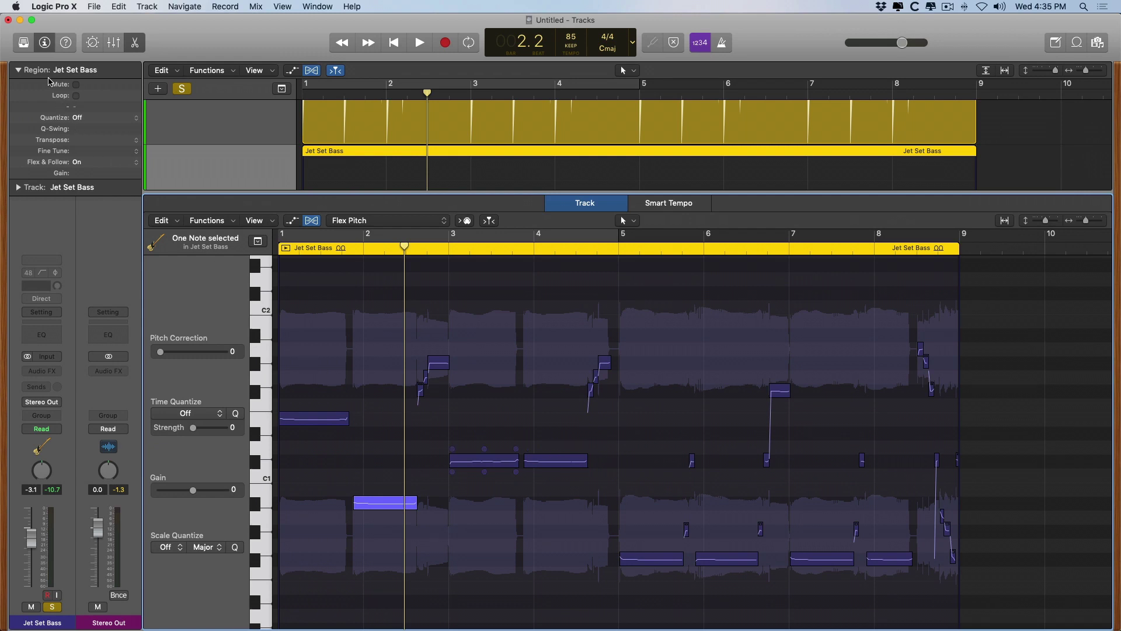
- Narrow and close the Library, then select all Jet Set Bass notes in the editor
{"action": "left_click", "coordinate": [24, 43]}
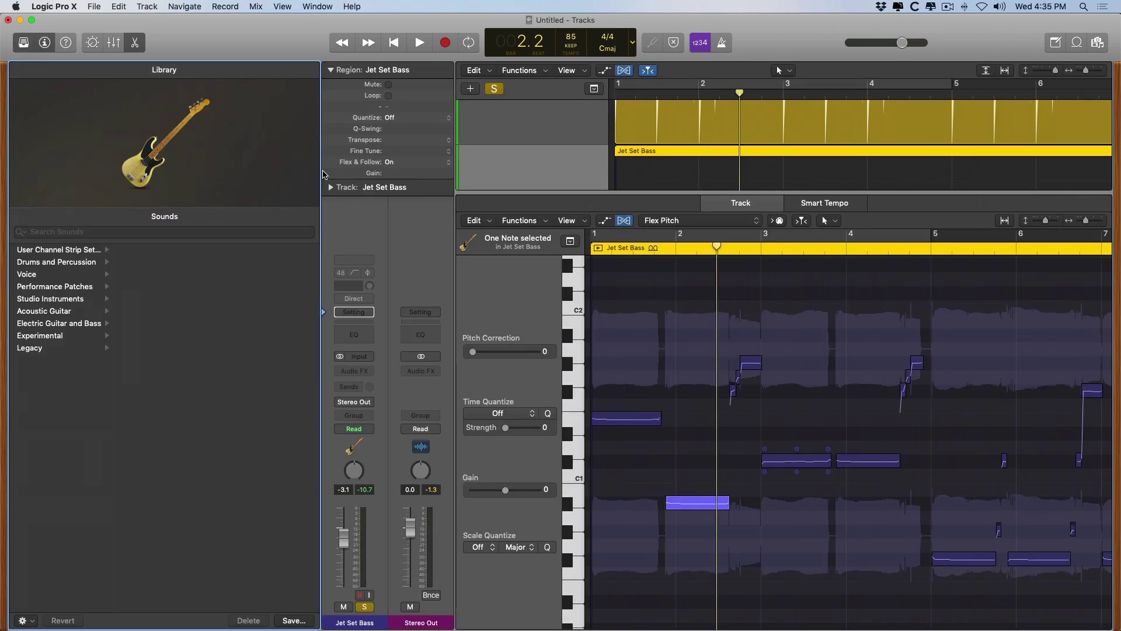
{"action": "left_click_drag", "start_coordinate": [323, 173], "coordinate": [235, 181]}
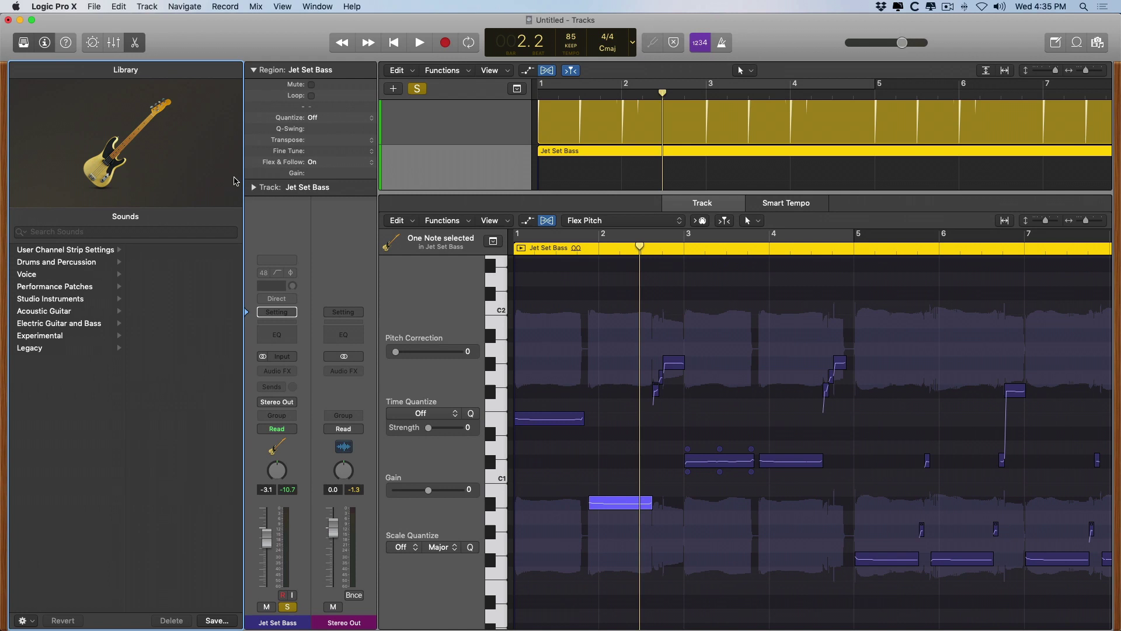
{"action": "left_click", "coordinate": [24, 42]}
{"action": "left_click", "coordinate": [357, 388]}
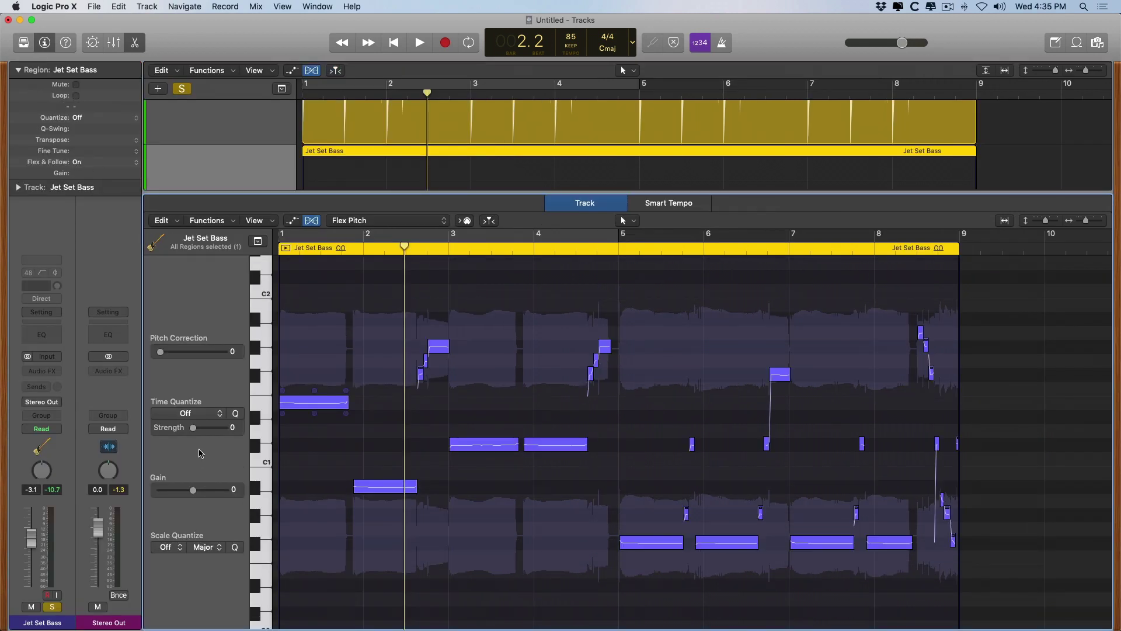
{"action": "left_click", "coordinate": [194, 414]}
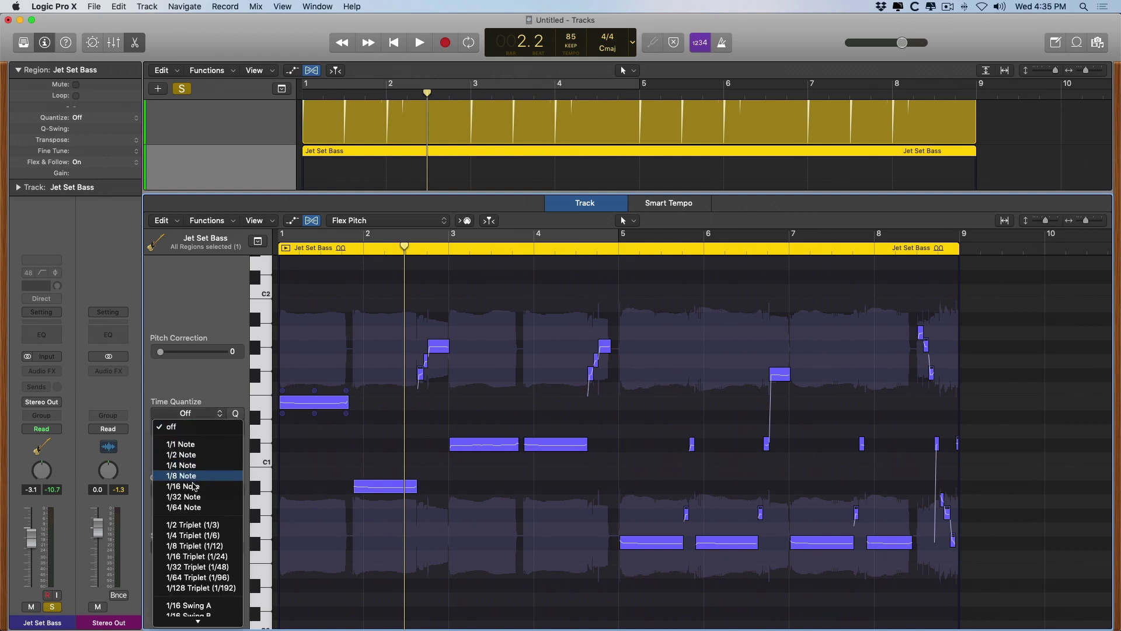
{"action": "key", "text": "Escape"}
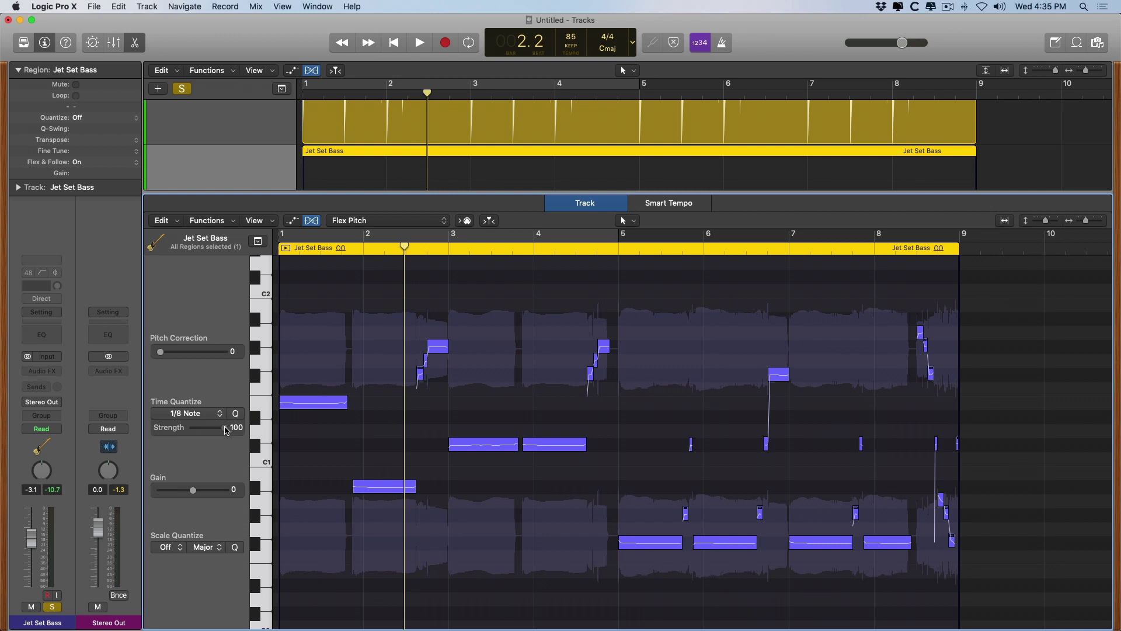
{"action": "left_click_drag", "start_coordinate": [226, 431], "coordinate": [165, 430]}
{"action": "left_click", "coordinate": [194, 414]}
{"action": "left_click", "coordinate": [194, 425]}
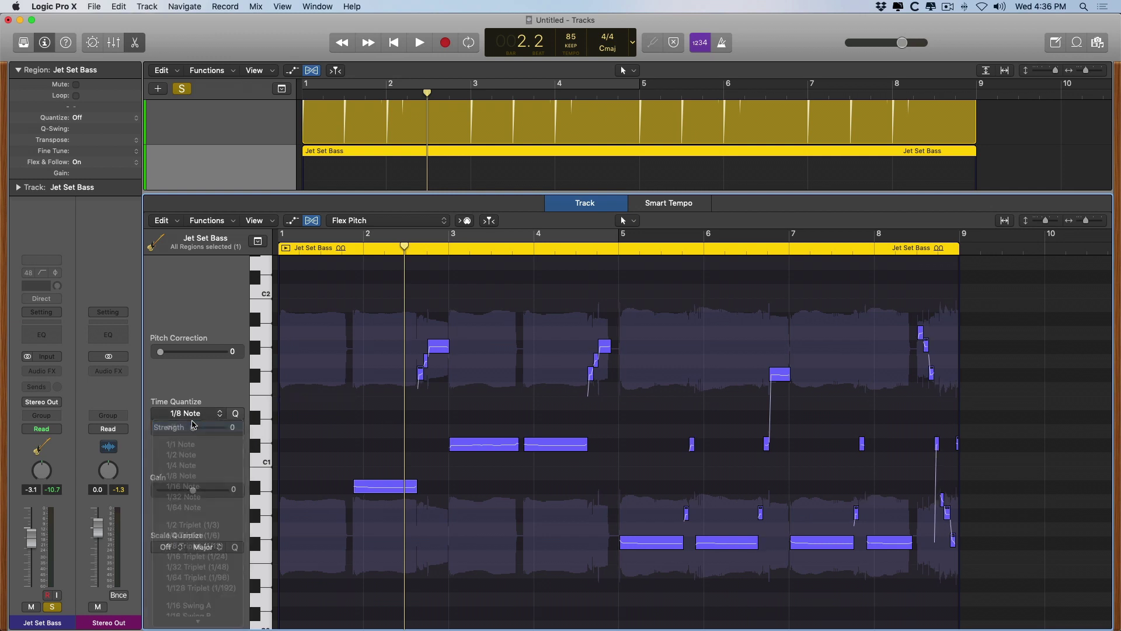
{"action": "left_click_drag", "start_coordinate": [159, 352], "coordinate": [231, 357]}
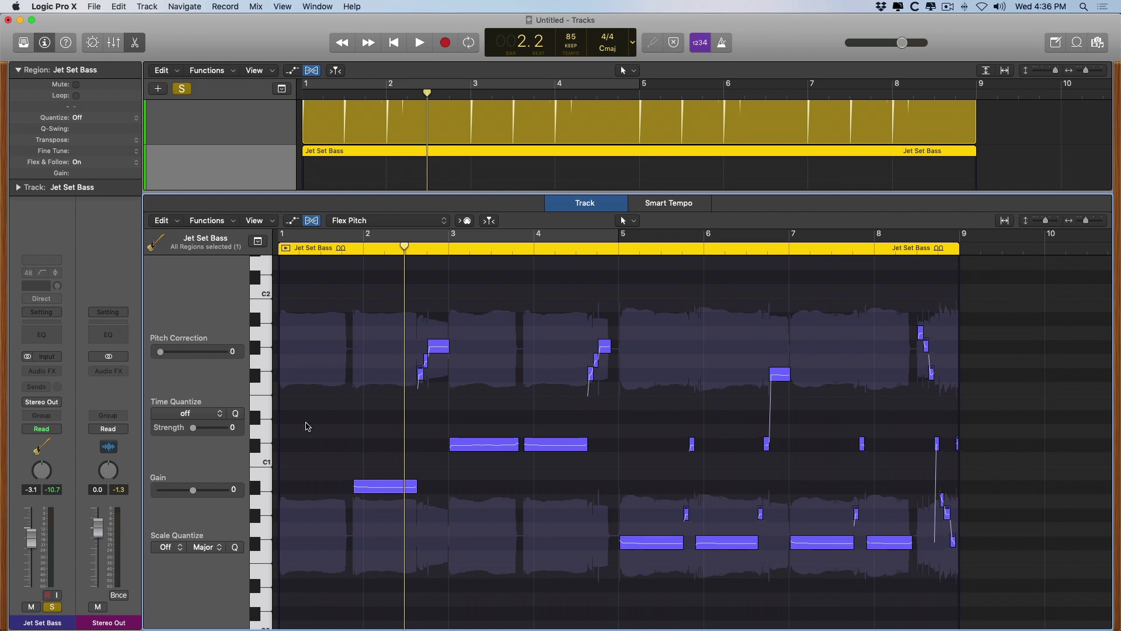
{"action": "mouse_move", "coordinate": [470, 445]}
{"action": "left_mouse_down"}
{"action": "mouse_move", "coordinate": [472, 464]}
{"action": "mouse_move", "coordinate": [468, 435]}
{"action": "mouse_move", "coordinate": [450, 440]}
{"action": "left_mouse_up"}
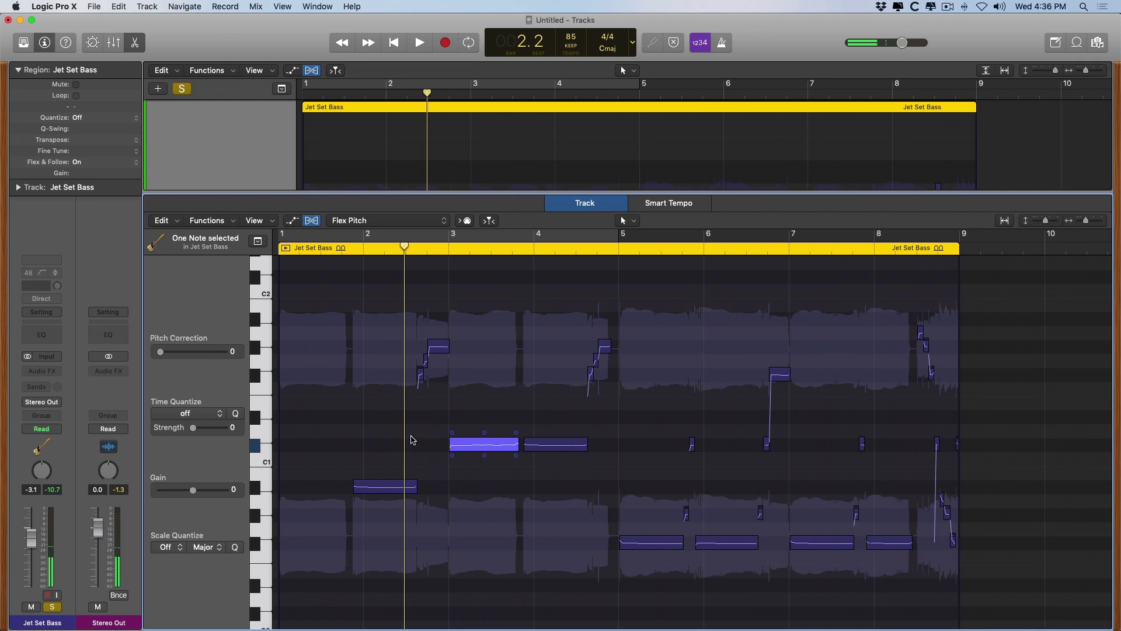
- Stretch the Guitar 1 bar-2 note to start around bar 1.3 and audition it
{"action": "key", "text": "e"}
{"action": "key", "text": "z"}
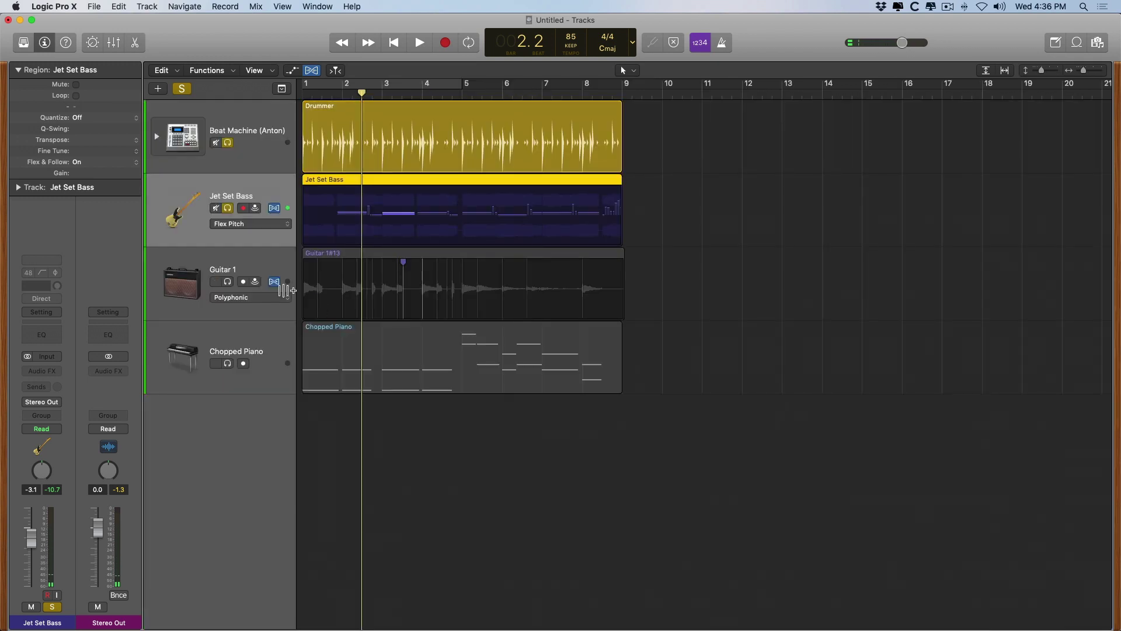
{"action": "left_click", "coordinate": [227, 284]}
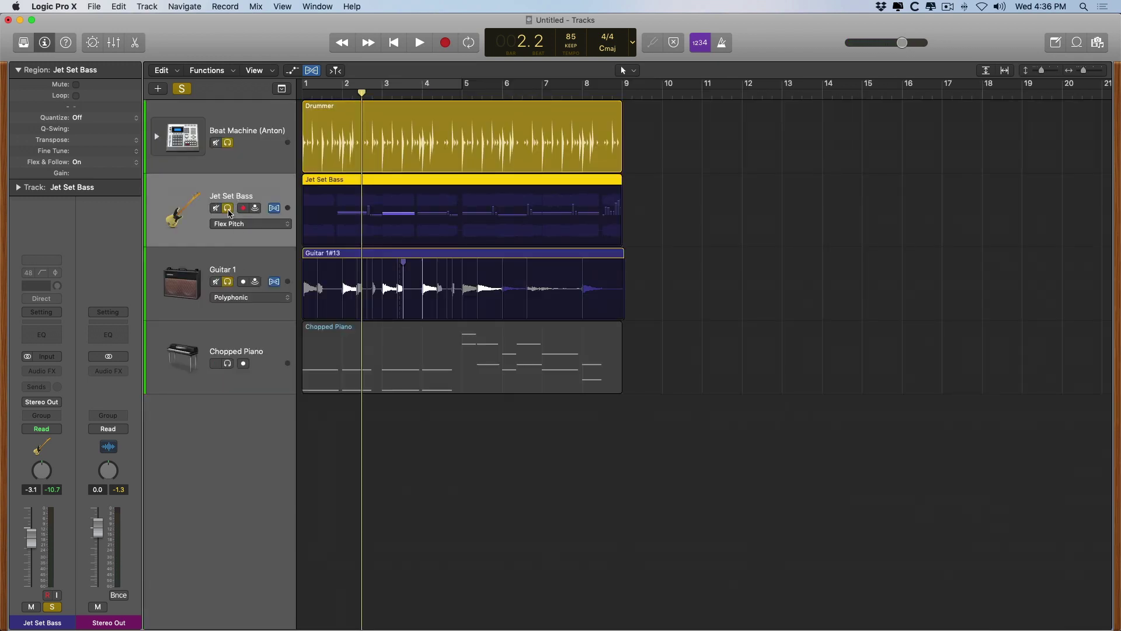
{"action": "left_click_drag", "start_coordinate": [327, 268], "coordinate": [400, 342]}
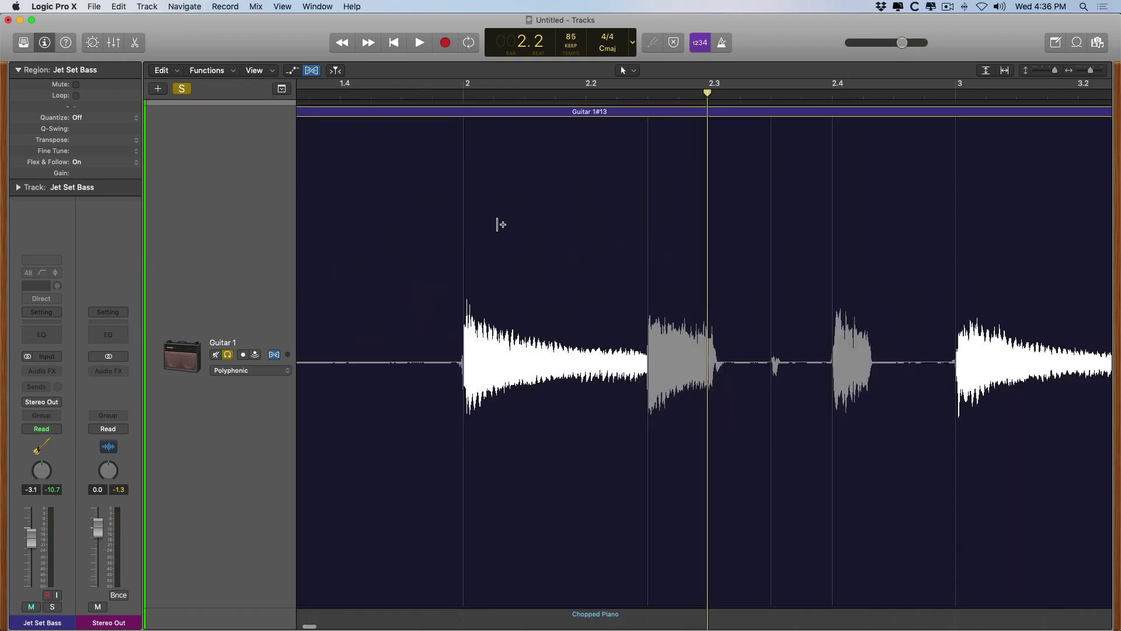
{"action": "scroll", "coordinate": [500, 224], "scroll_direction": "left", "scroll_amount": 2}
{"action": "left_click_drag", "start_coordinate": [580, 202], "coordinate": [339, 208]}
{"action": "key", "text": "space"}
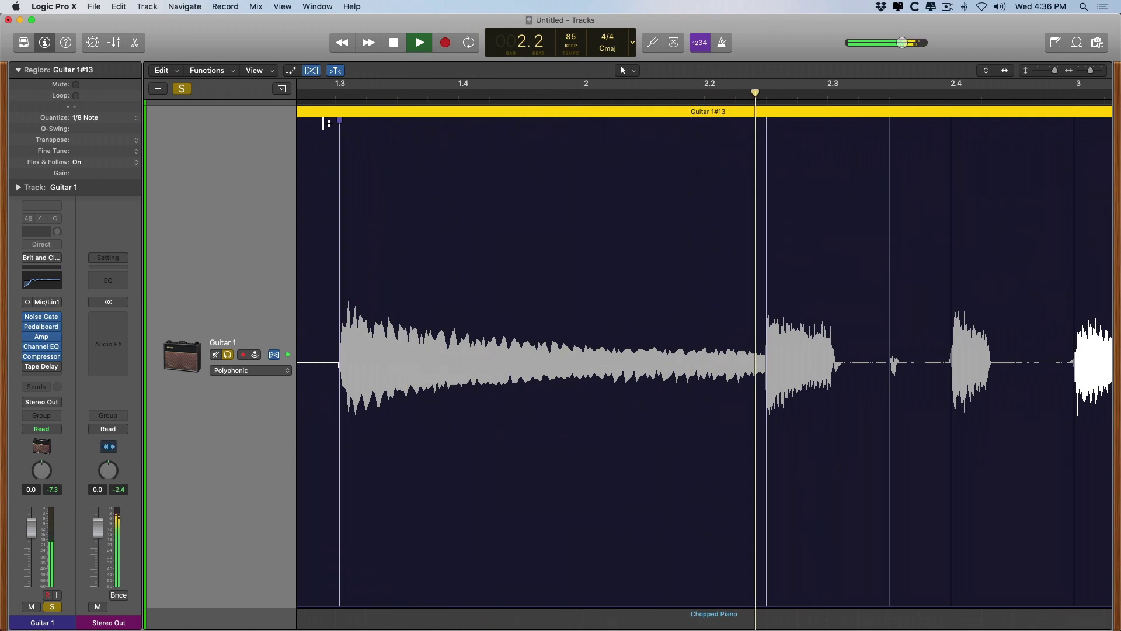
{"action": "key", "text": "space"}
- Solo Jet Set Bass and lower its first Flex Pitch note during playback
{"action": "key", "text": "z"}
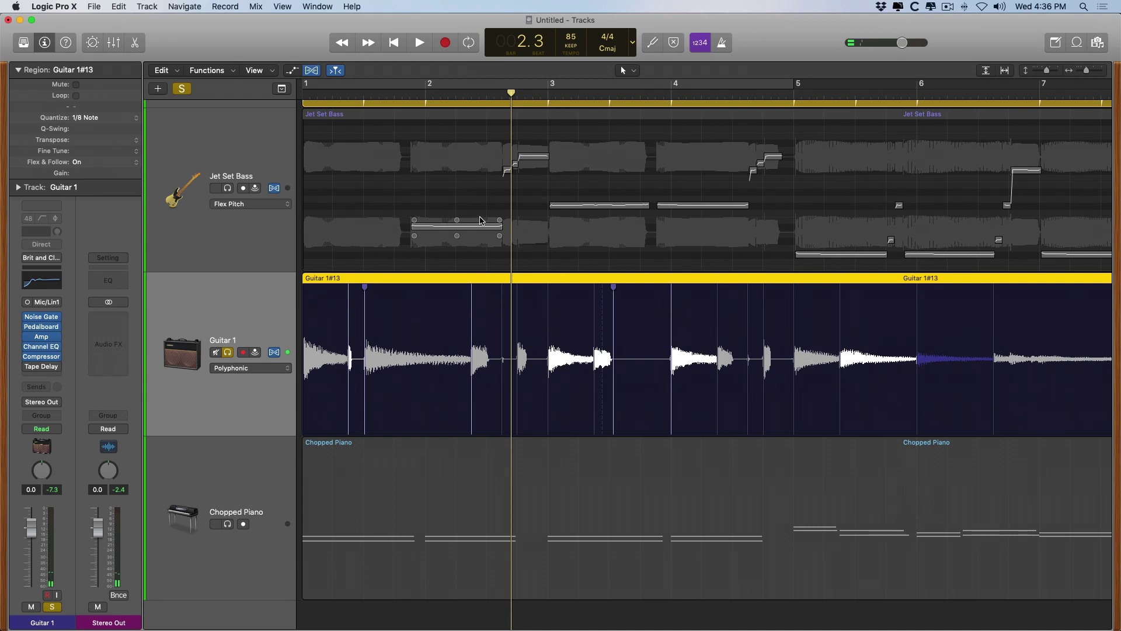
{"action": "left_click", "coordinate": [480, 220]}
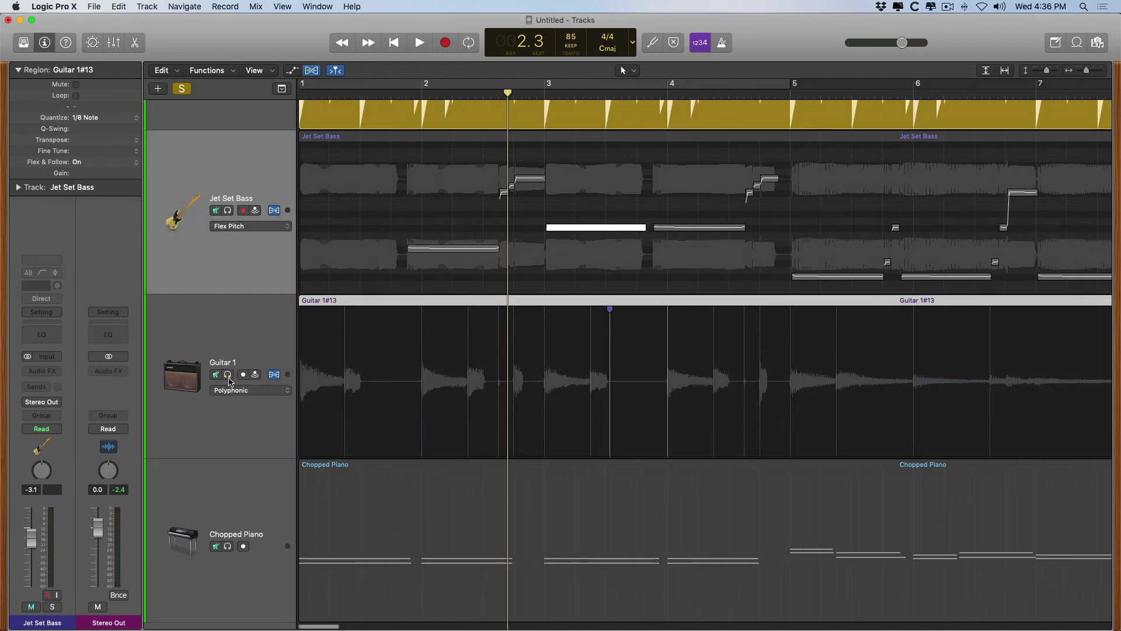
{"action": "key", "text": "s"}
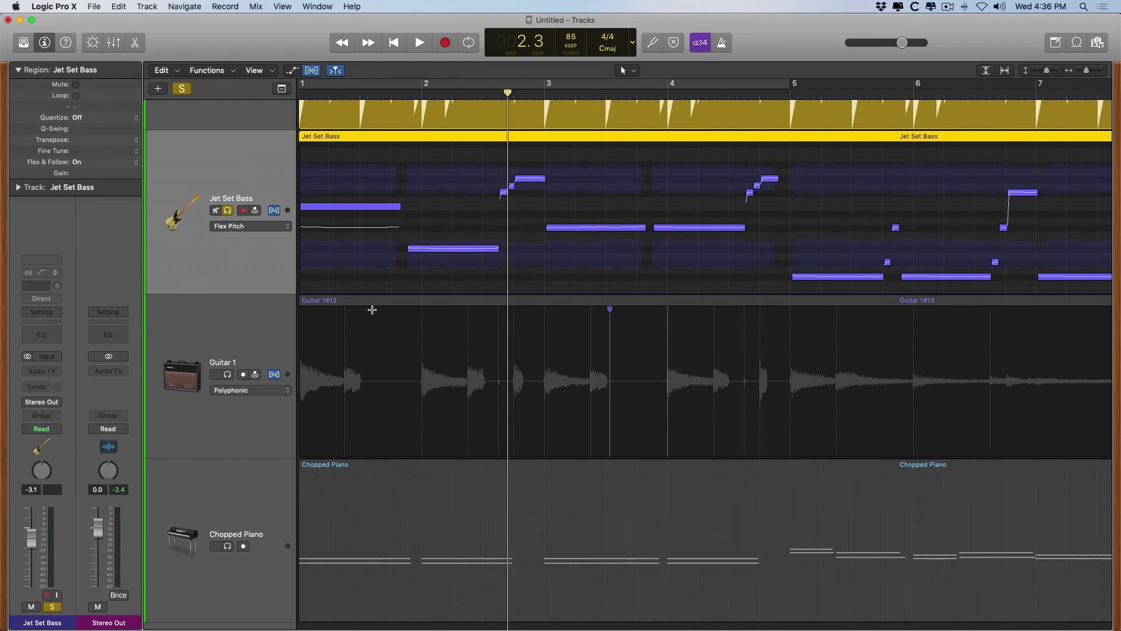
{"action": "key", "text": "super+Left"}
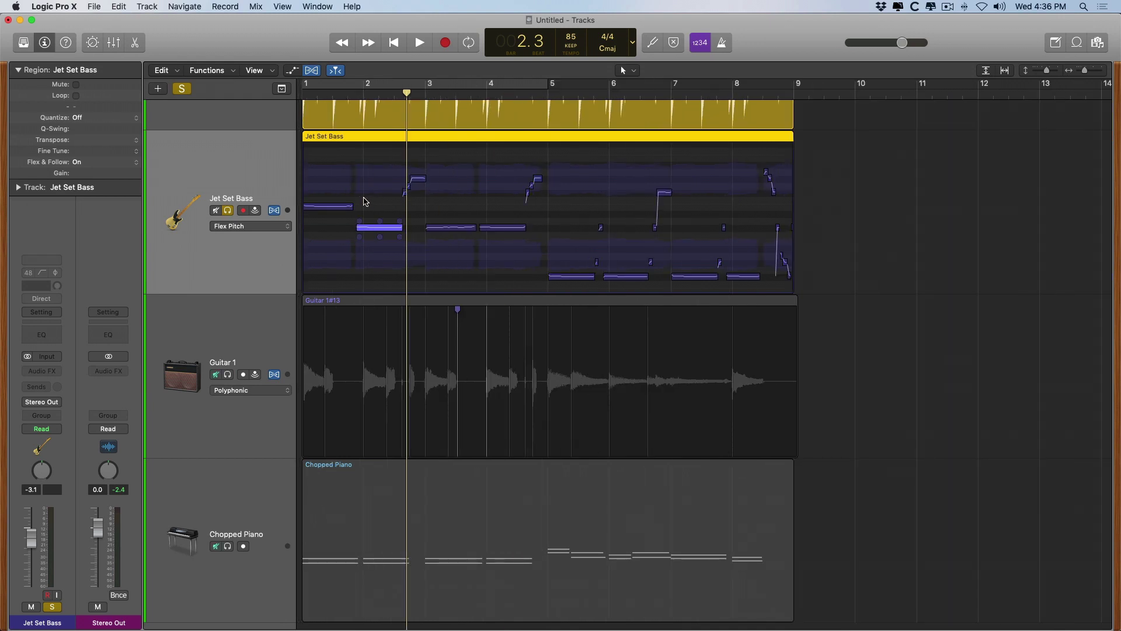
{"action": "key", "text": "Return"}
{"action": "key", "text": "space"}
{"action": "left_click_drag", "start_coordinate": [347, 206], "coordinate": [347, 227]}
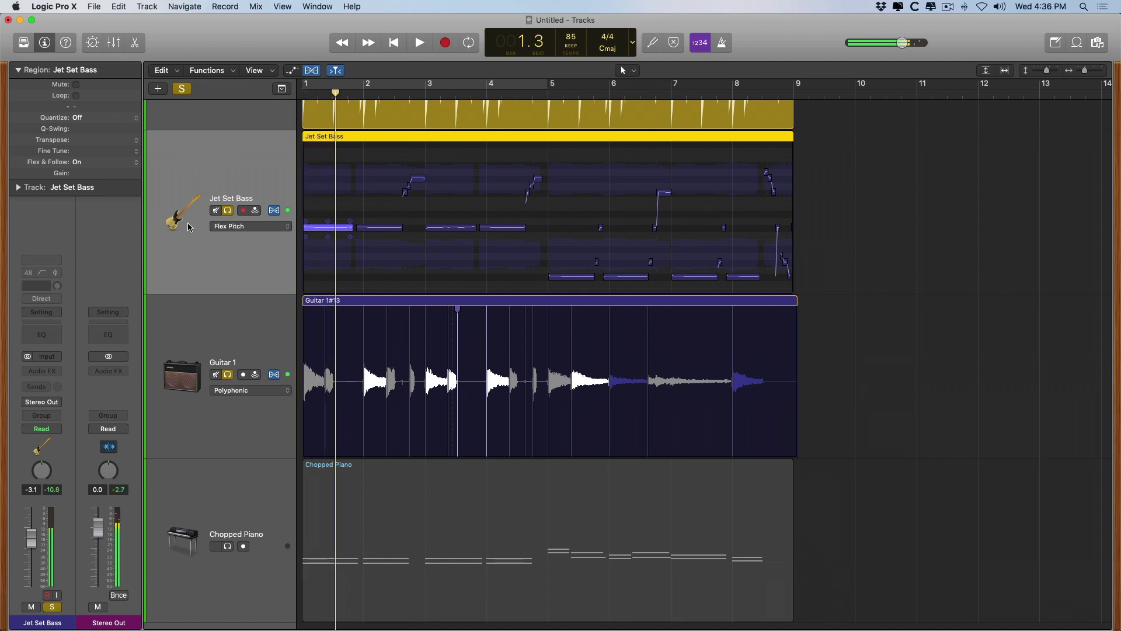
- In the Beat Machine Drummer editor, add shaker, remove hi-hat, and audition
{"action": "scroll", "coordinate": [234, 204], "scroll_direction": "up", "scroll_amount": 5}
{"action": "left_click", "coordinate": [237, 161]}
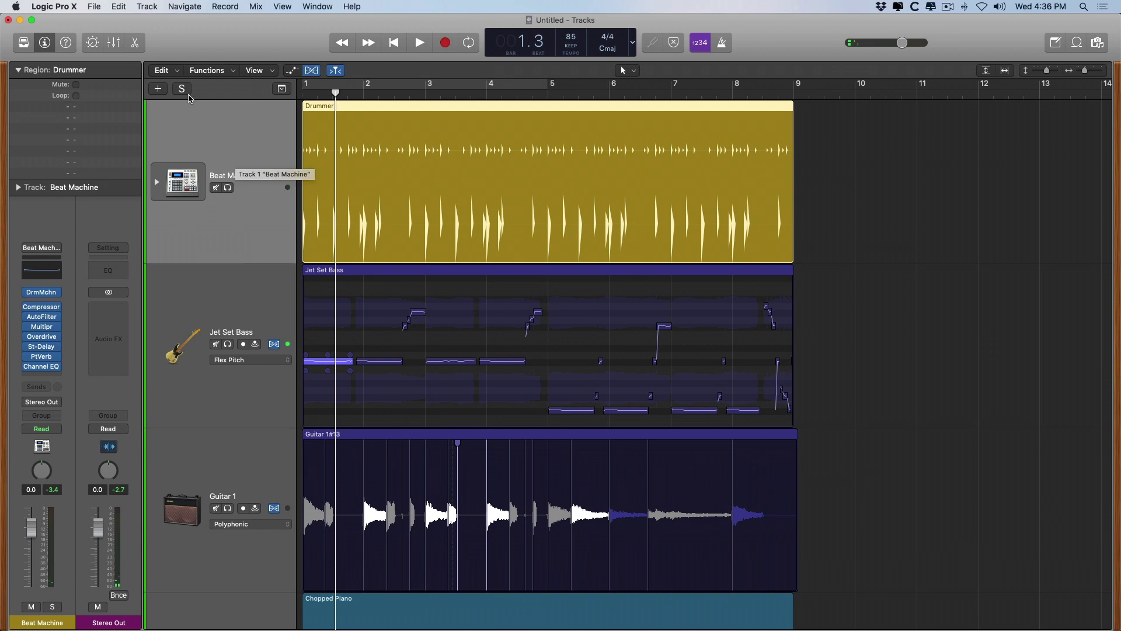
{"action": "left_click", "coordinate": [136, 43]}
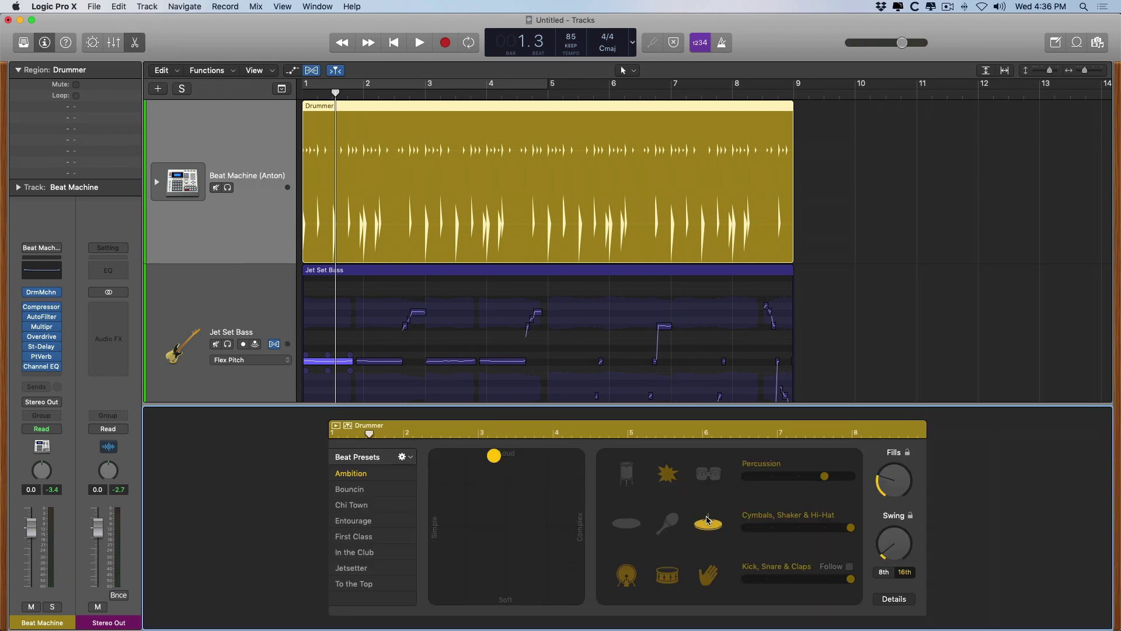
{"action": "left_click", "coordinate": [668, 524]}
{"action": "left_click", "coordinate": [701, 527]}
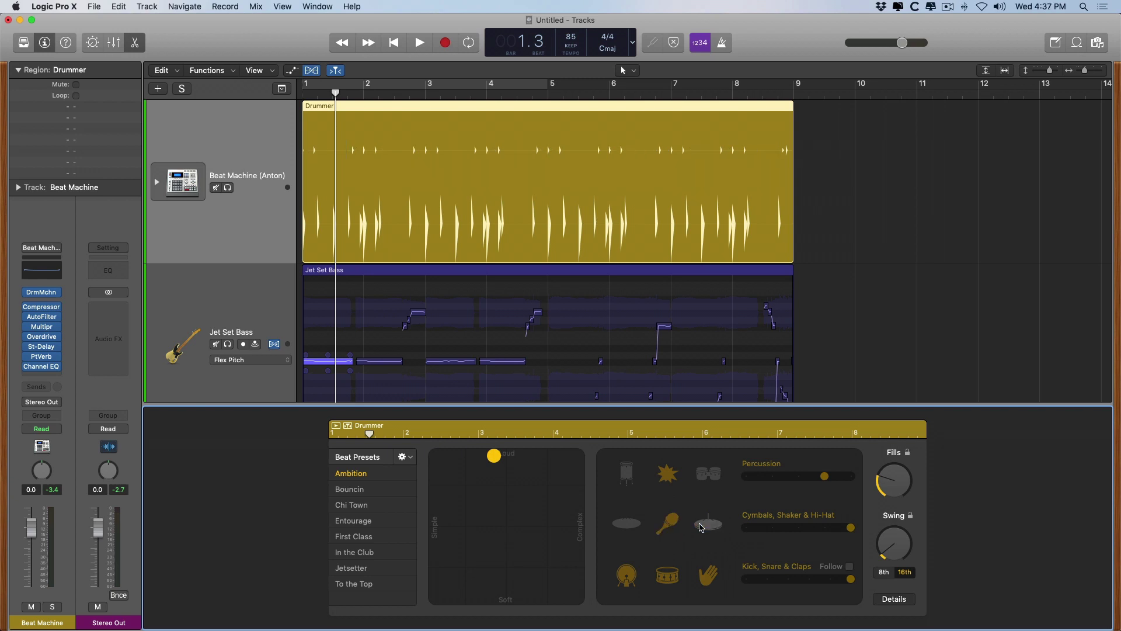
{"action": "key", "text": "space"}
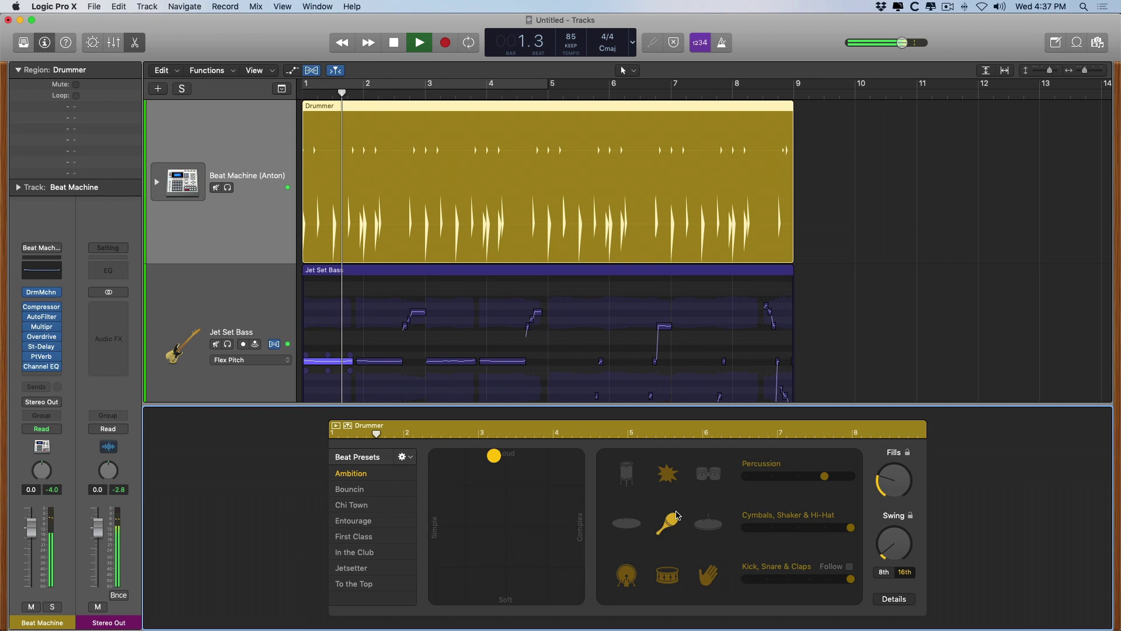
{"action": "key", "text": "space"}
- Replace the tambourine with bongos in the percussion part while listening
{"action": "left_click", "coordinate": [666, 470]}
{"action": "key", "text": "Return"}
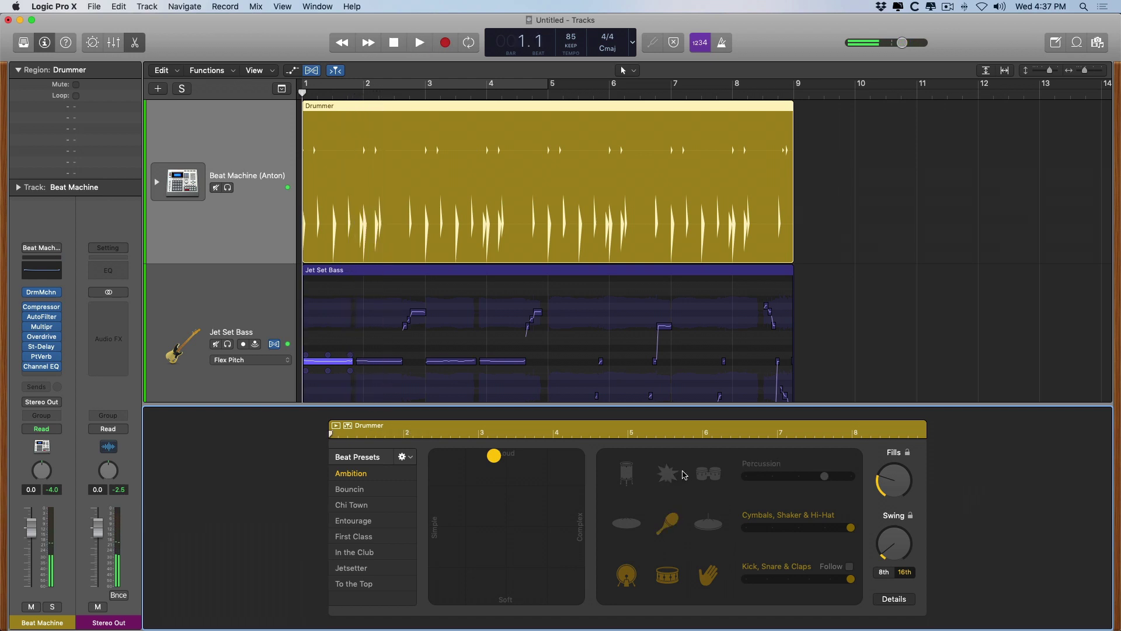
{"action": "key", "text": "space"}
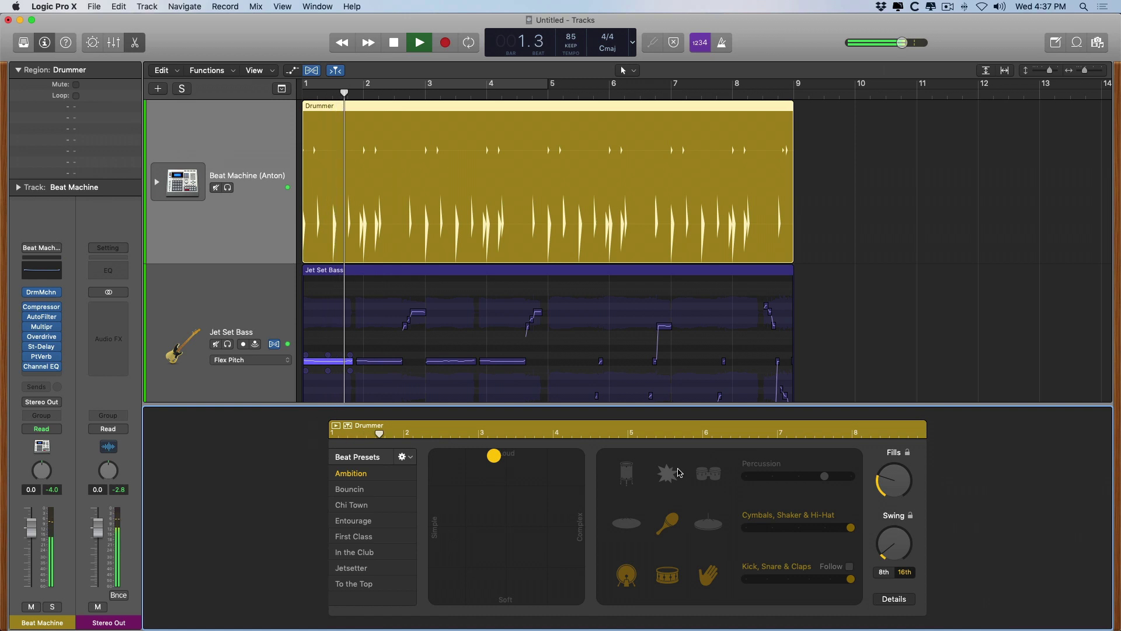
{"action": "left_click", "coordinate": [707, 474]}
{"action": "key", "text": "Return"}
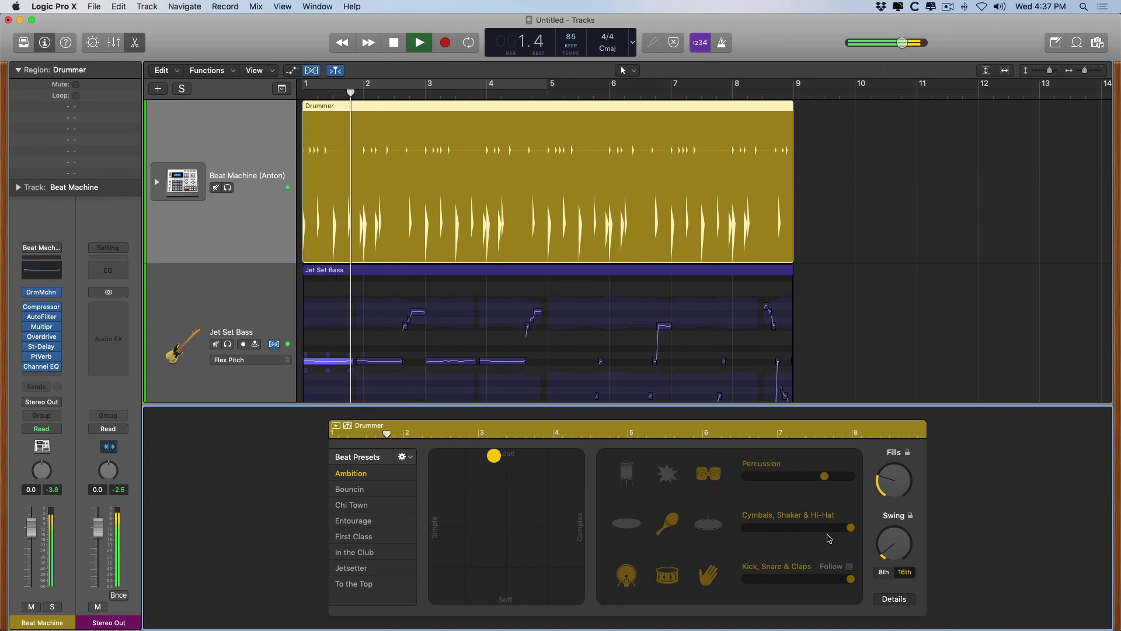
- Lower the Cymbals, Shaker & Hi-Hat level and add the cymbal to the pattern
{"action": "left_click_drag", "start_coordinate": [849, 528], "coordinate": [772, 528]}
{"action": "key", "text": "Return"}
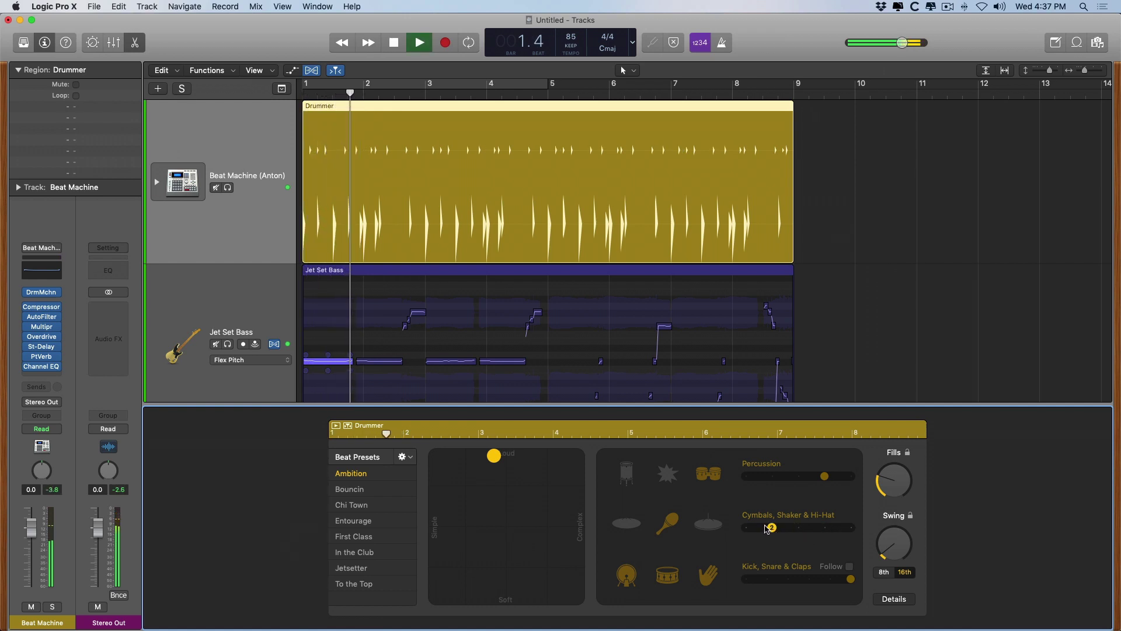
{"action": "left_click", "coordinate": [628, 524]}
{"action": "key", "text": "Return"}
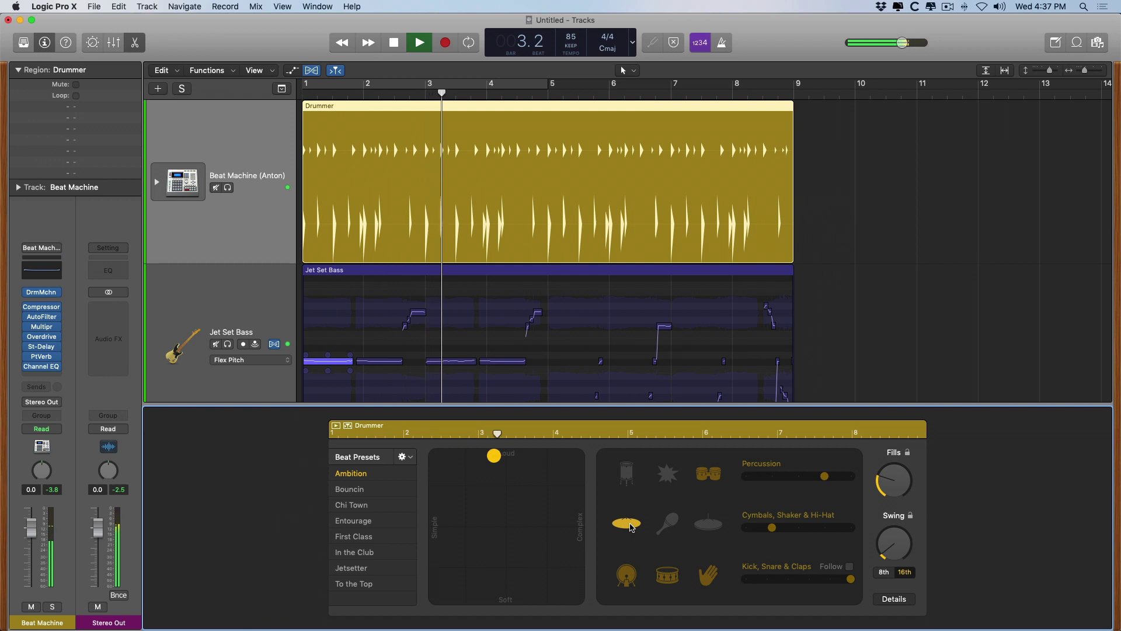
{"action": "key", "text": "space"}
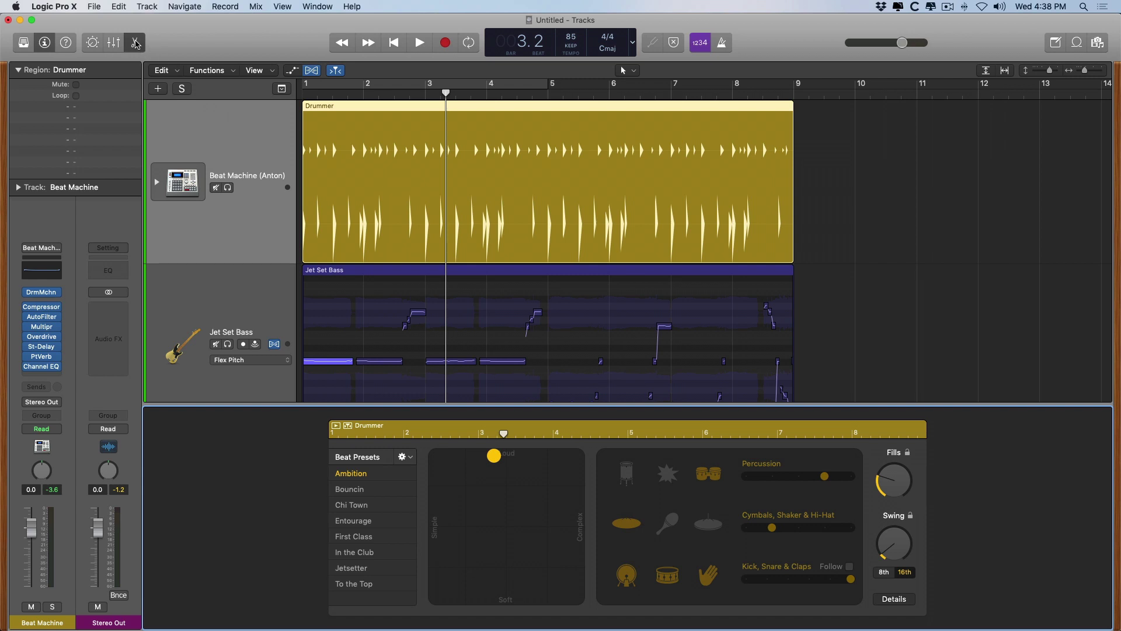
- Close the Drummer editor and show the bass region in the Flex Pitch editor
{"action": "left_click", "coordinate": [144, 49]}
{"action": "left_click", "coordinate": [144, 49]}
{"action": "scroll", "coordinate": [429, 273], "scroll_direction": "down", "scroll_amount": 1}
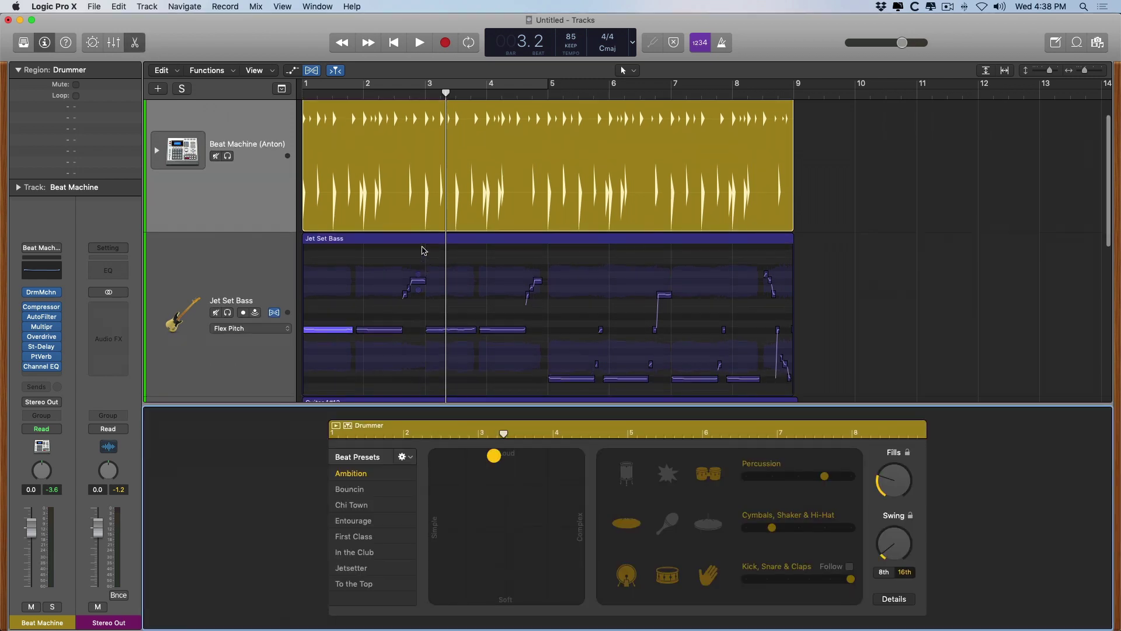
{"action": "left_click", "coordinate": [422, 245]}
{"action": "scroll", "coordinate": [464, 173], "scroll_direction": "down", "scroll_amount": 3}
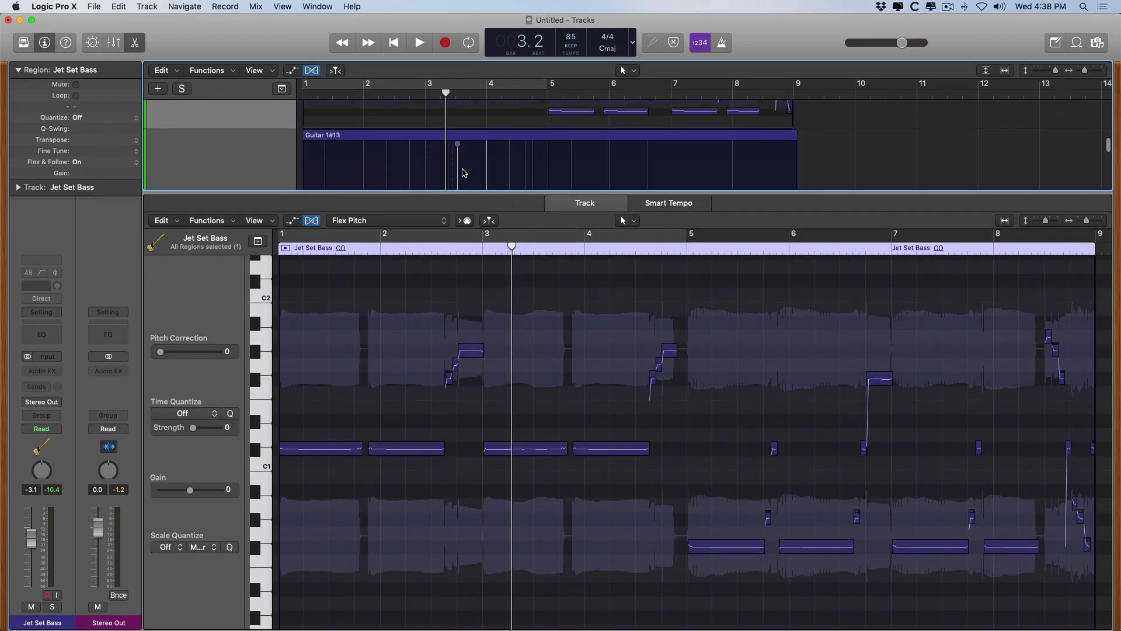
{"action": "left_click_drag", "start_coordinate": [455, 194], "coordinate": [453, 441]}
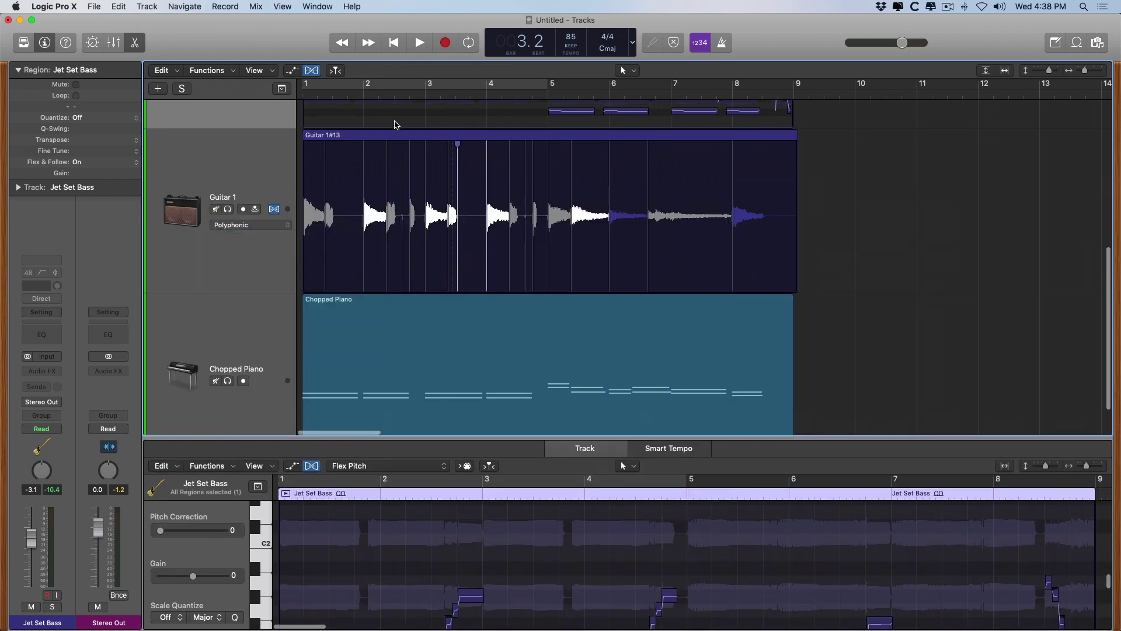
- View the guitar region and then the Chopped Piano notes in the editor
{"action": "left_click", "coordinate": [413, 168]}
{"action": "scroll", "coordinate": [415, 233], "scroll_direction": "down", "scroll_amount": 1}
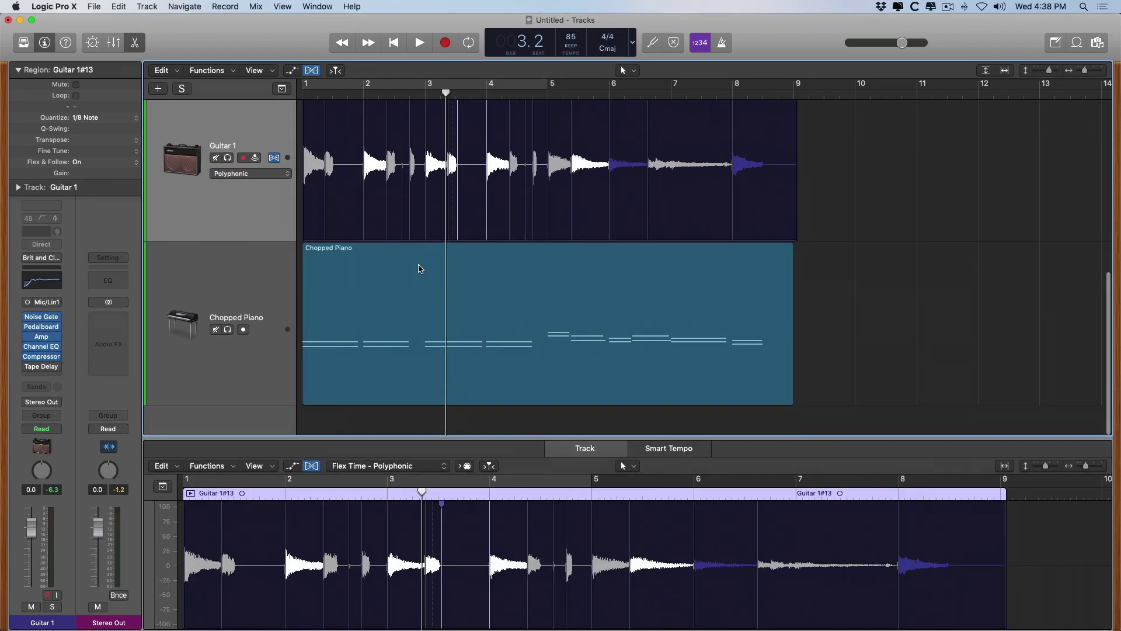
{"action": "left_click", "coordinate": [418, 264]}
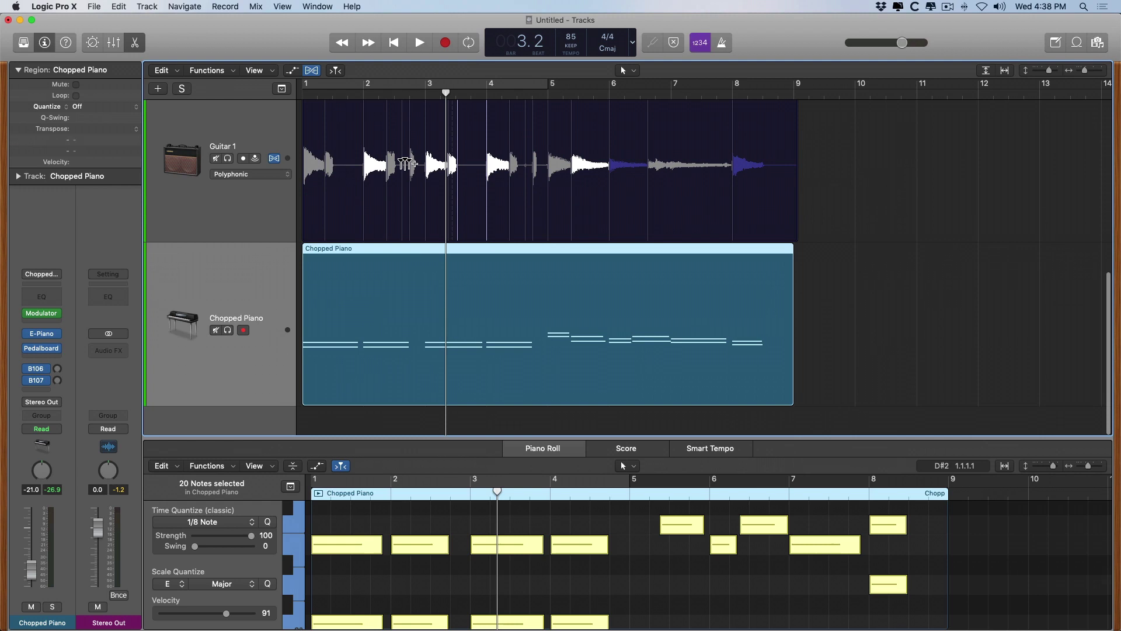
{"action": "scroll", "coordinate": [408, 164], "scroll_direction": "up", "scroll_amount": 3}
- Show Guitar 1#13 in the Flex Time editor and toggle flex view off and on
{"action": "left_click", "coordinate": [383, 272]}
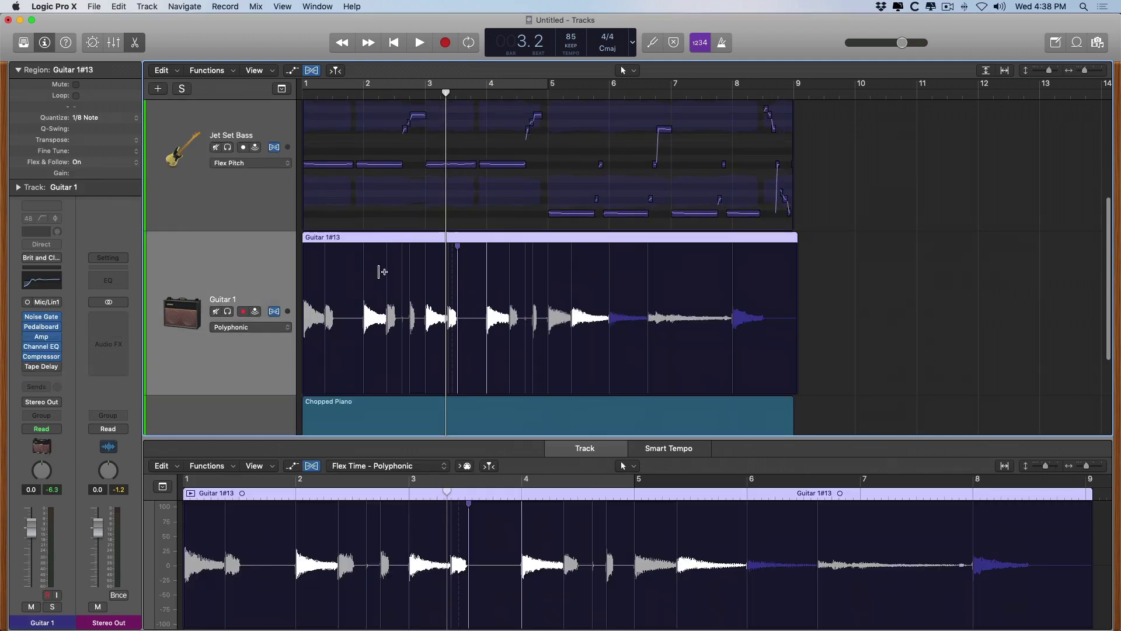
{"action": "left_click", "coordinate": [314, 467]}
{"action": "left_click", "coordinate": [314, 470]}
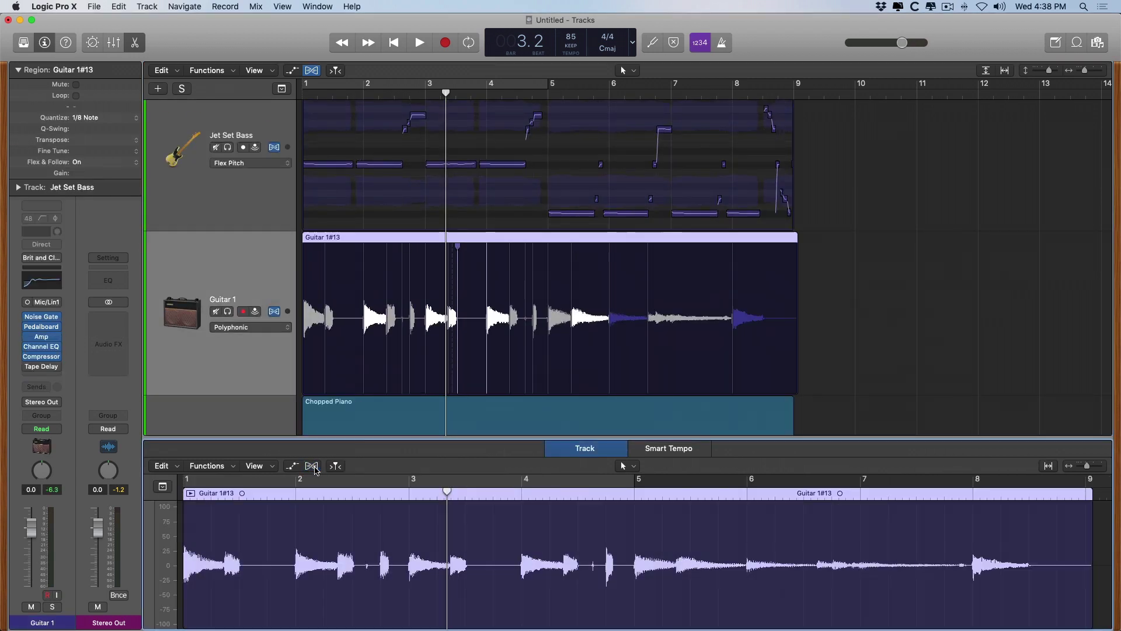
{"action": "left_click", "coordinate": [314, 470]}
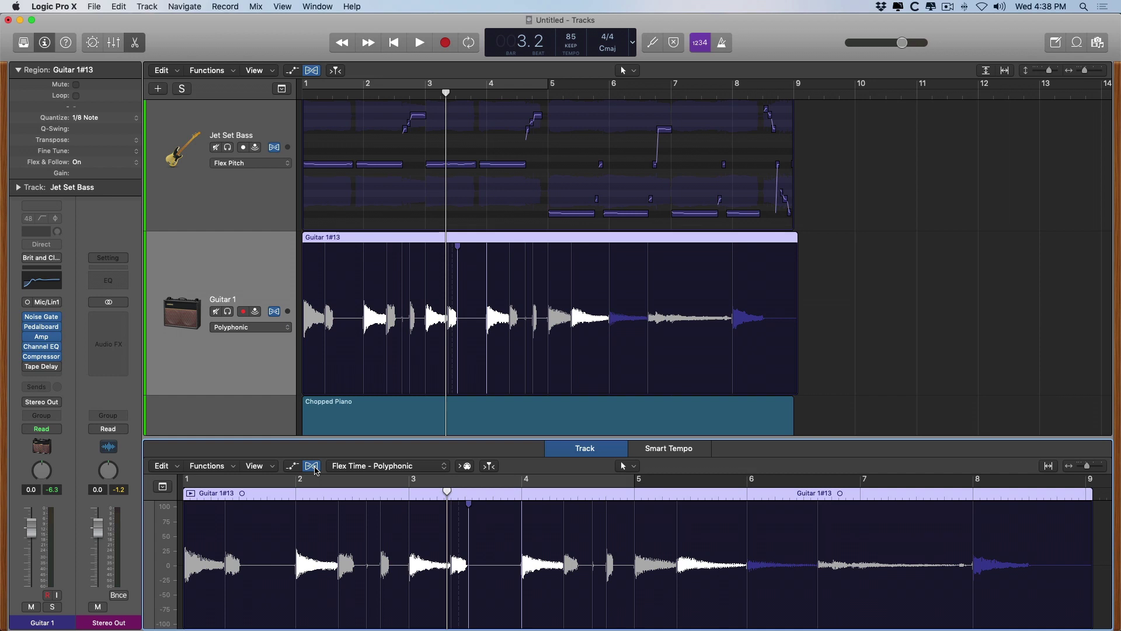